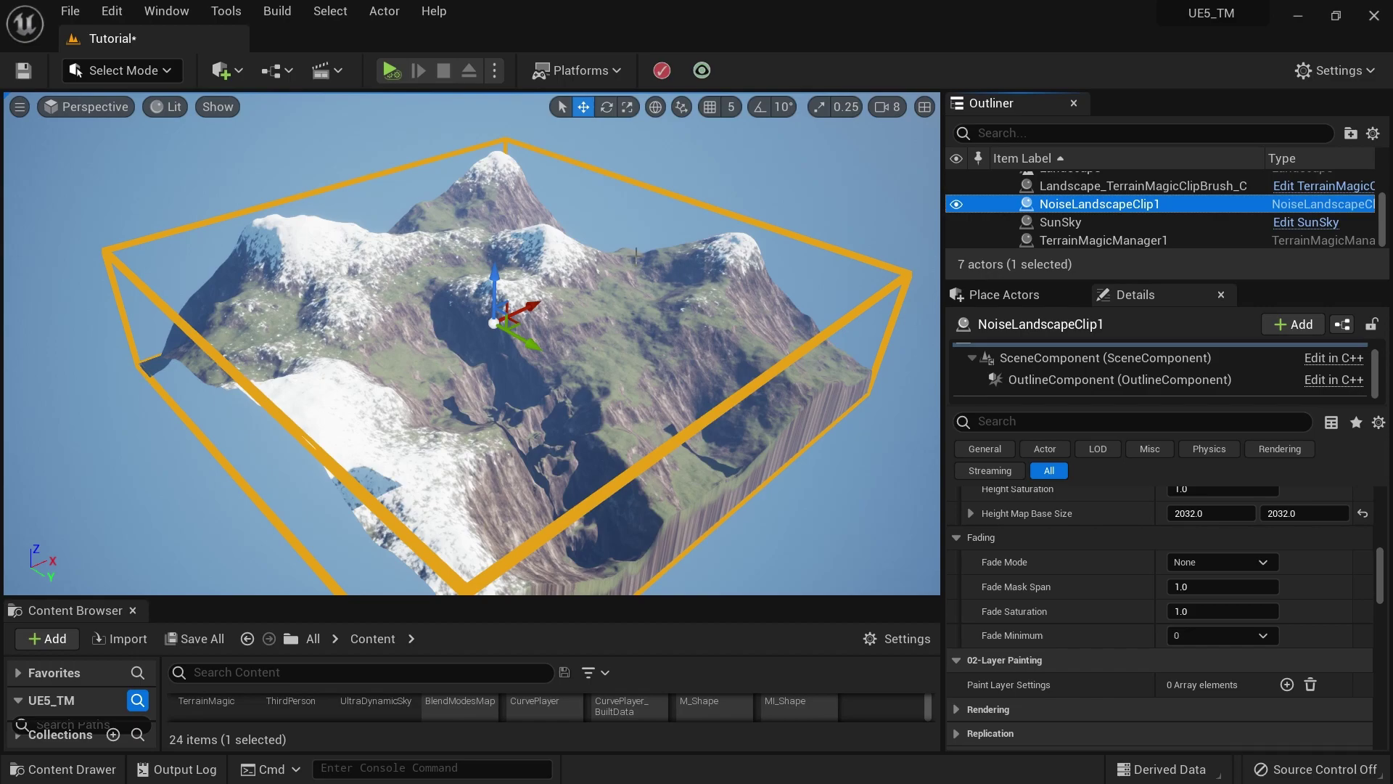
# Turn on the Terrain Magic preview mode and select NoiseLandscapeClip1 for editing.
pyautogui.click(702, 71)
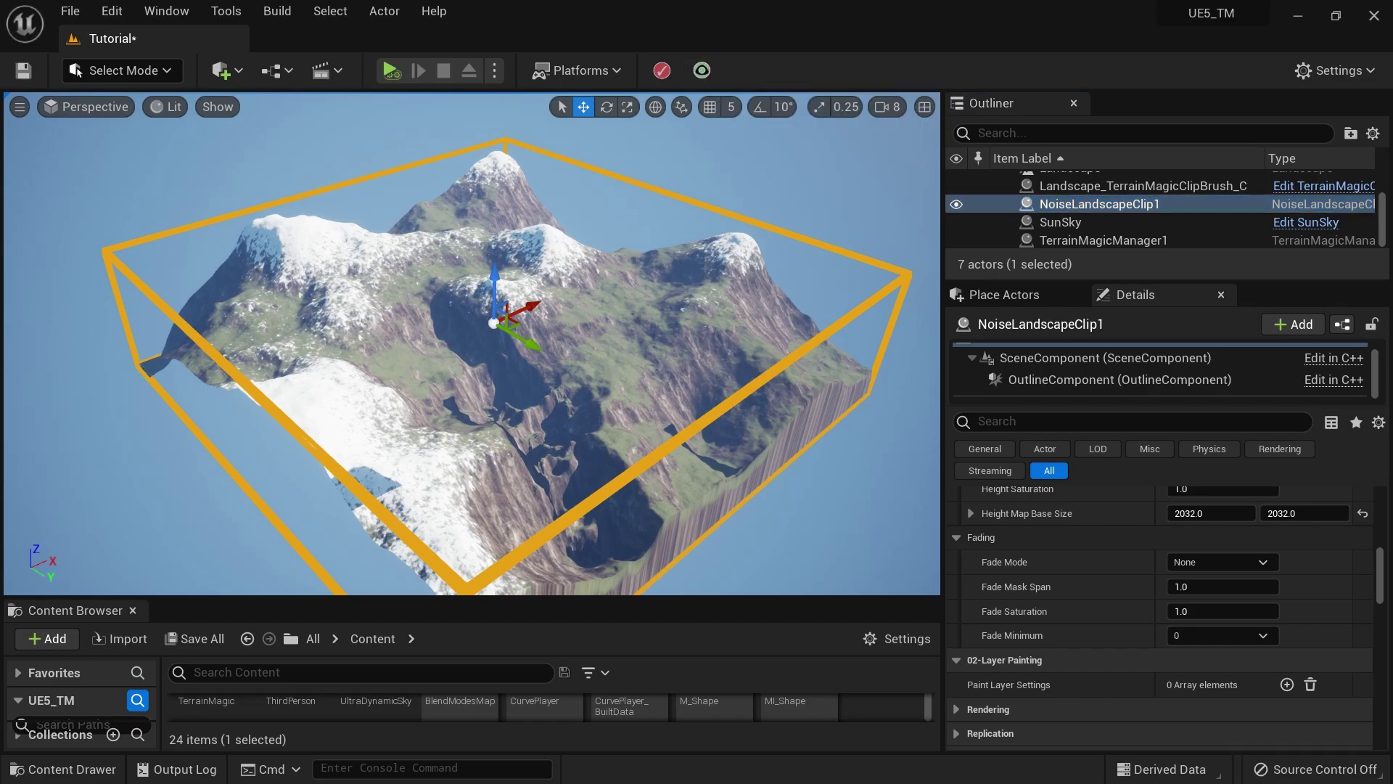
pyautogui.click(702, 72)
pyautogui.moveTo(672, 327)
pyautogui.mouseDown(button='middle')
pyautogui.moveTo(633, 340)
pyautogui.moveTo(689, 327)
pyautogui.mouseUp(button='middle')
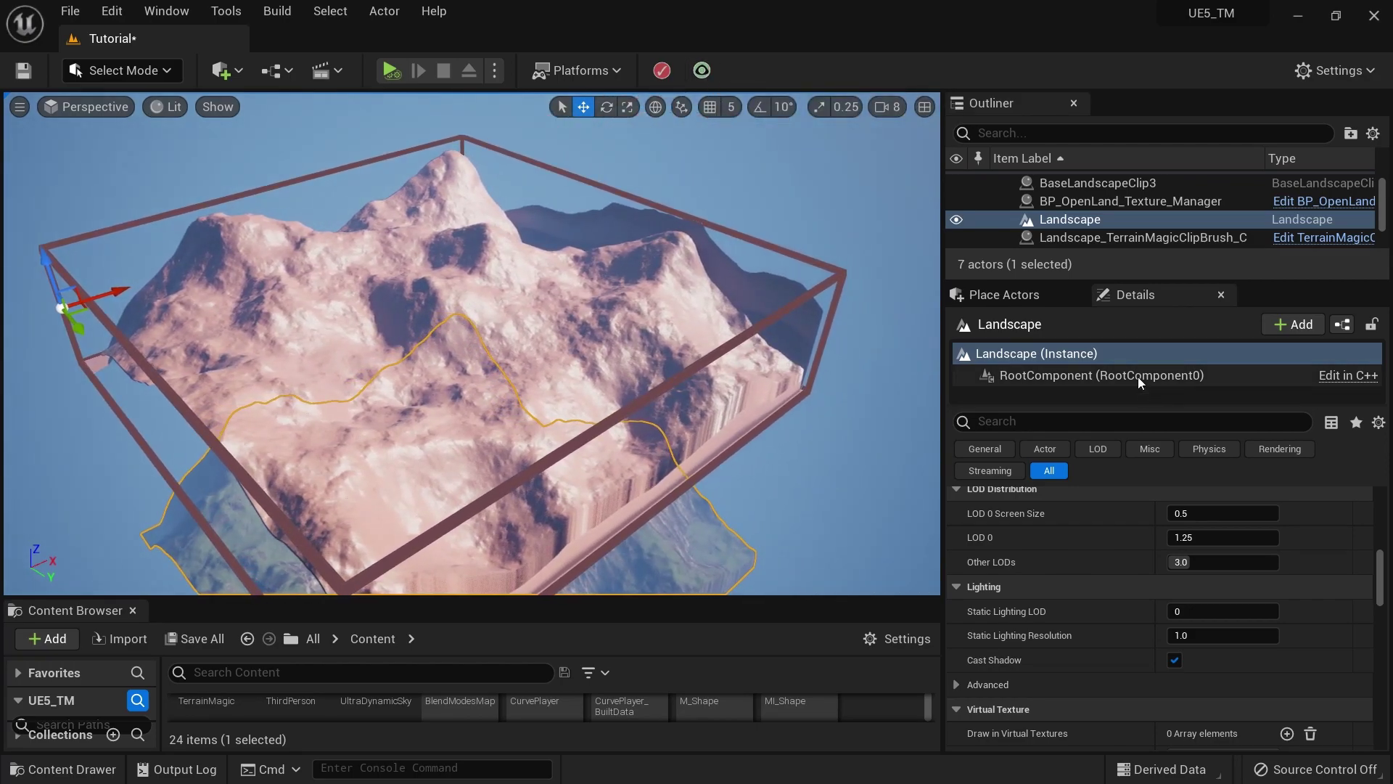
pyautogui.scroll(-2, 1108, 210)
pyautogui.click(1108, 205)
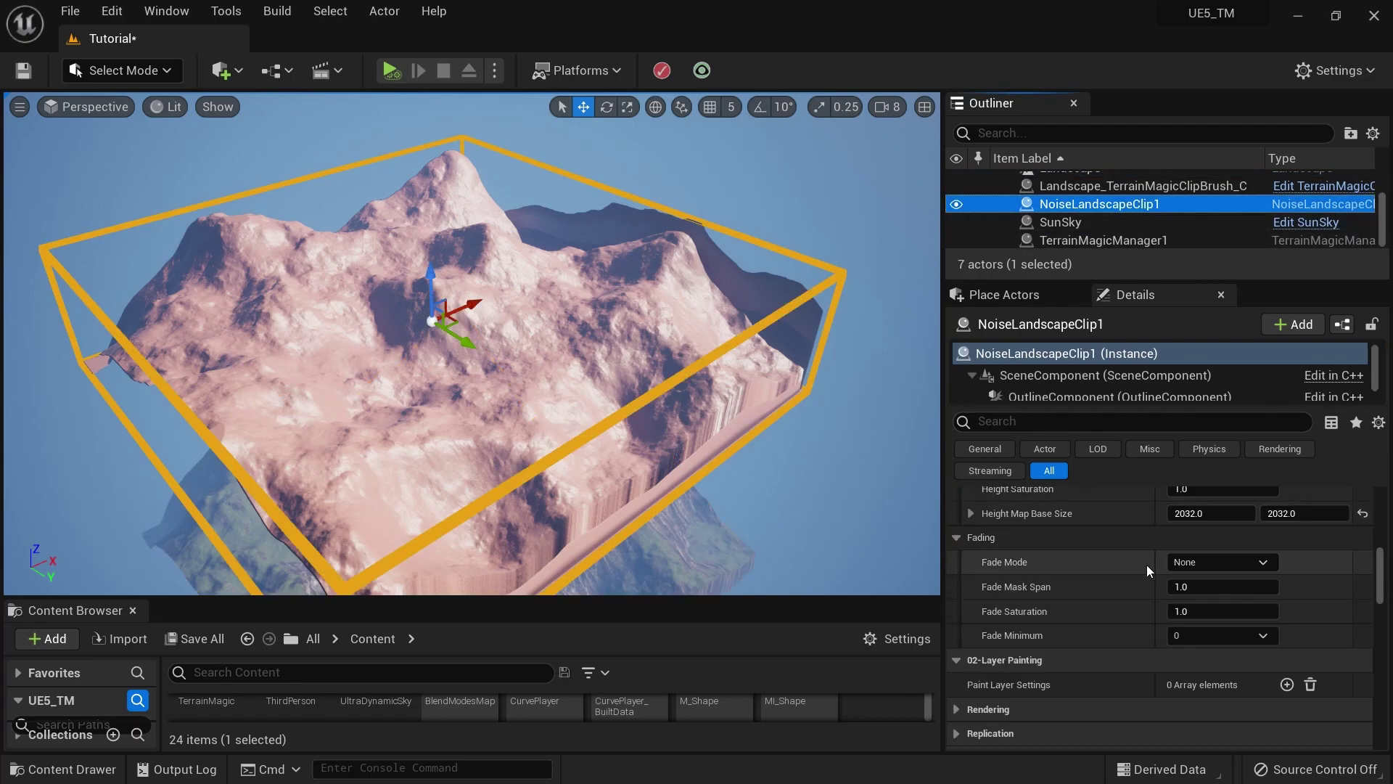
# Set the Fade Mode of NoiseLandscapeClip1 to Circular.
pyautogui.click(1217, 567)
pyautogui.click(1216, 608)
pyautogui.click(1212, 564)
pyautogui.click(1214, 593)
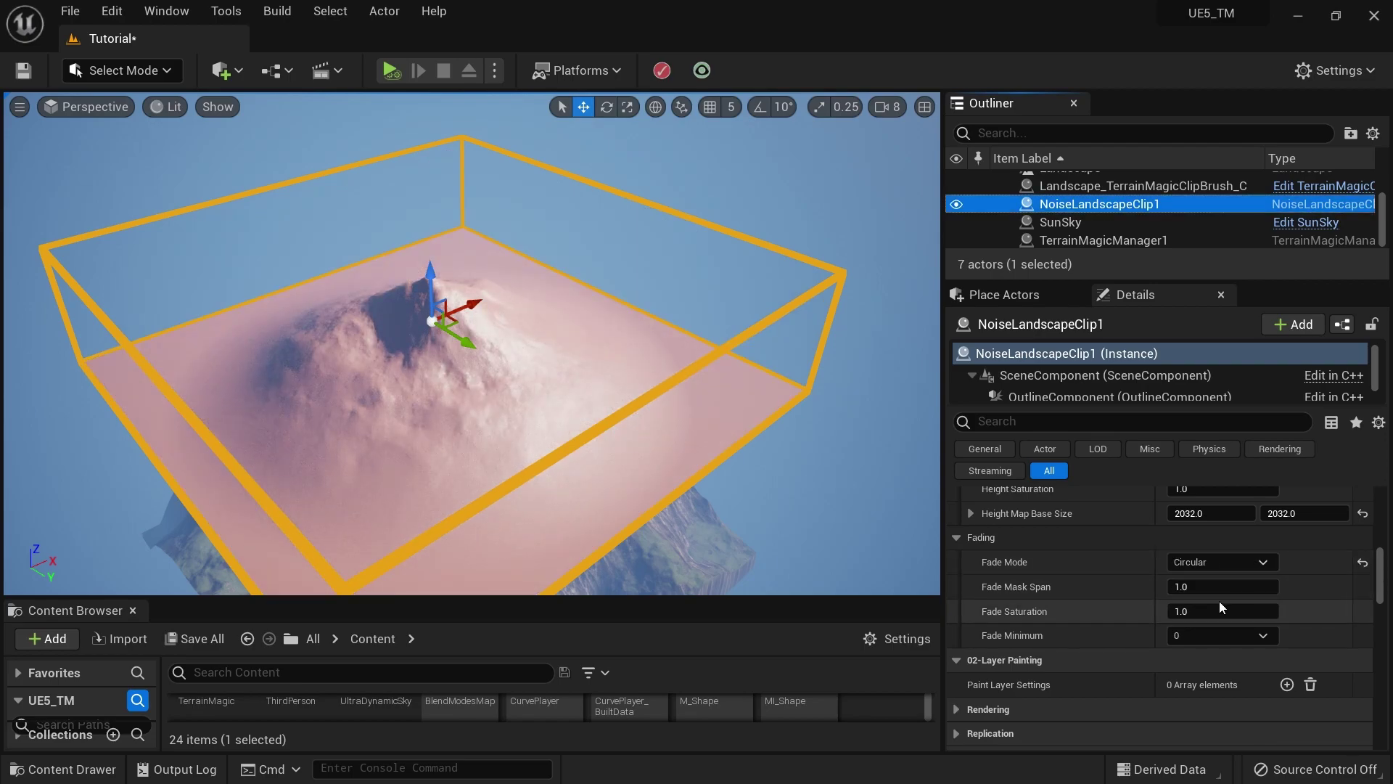
# Set the clip's Fade Minimum to HeightMap Range Output Min, Fade Mask Span to about 0.78 and Fade Saturation to about 1.99.
pyautogui.click(1216, 633)
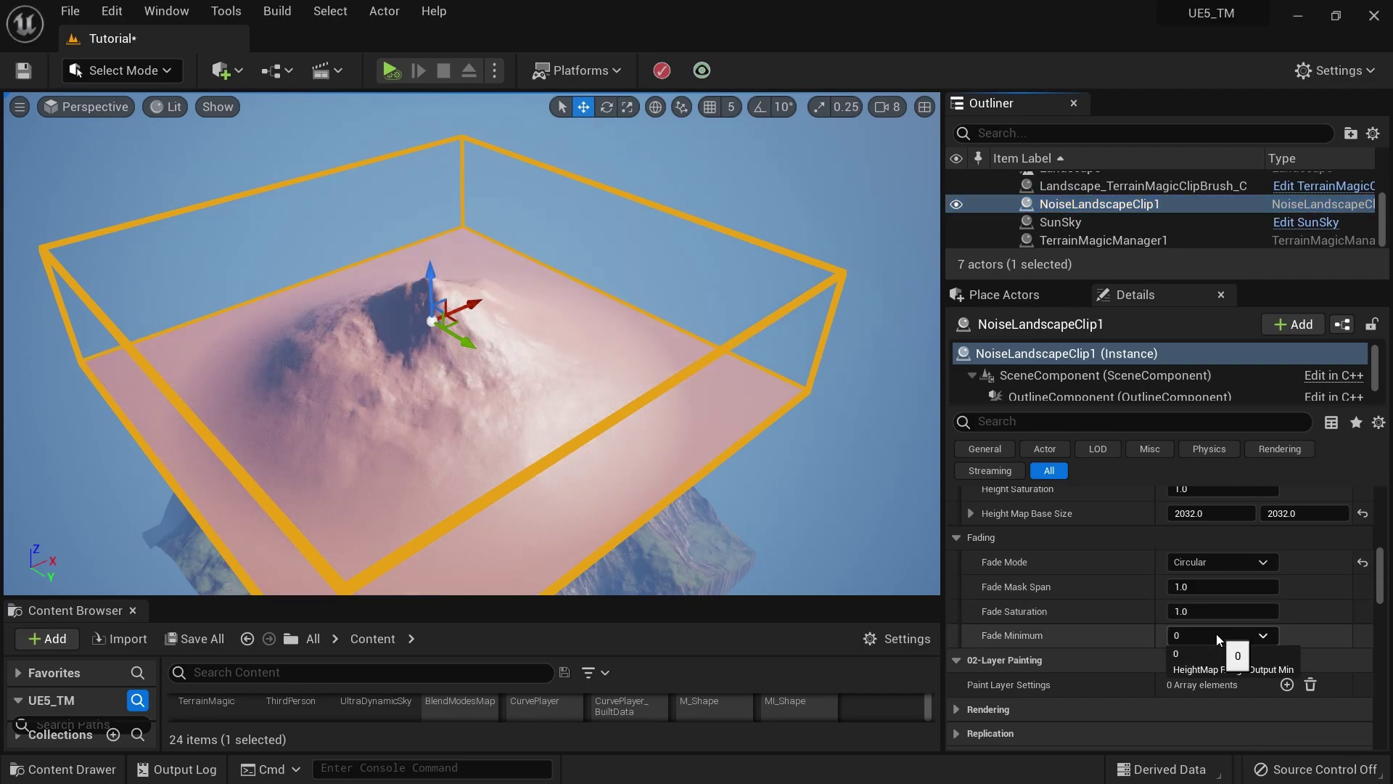
pyautogui.click(1213, 671)
pyautogui.moveTo(1219, 587)
pyautogui.mouseDown()
pyautogui.moveTo(1190, 586)
pyautogui.moveTo(1206, 611)
pyautogui.moveTo(1238, 611)
pyautogui.moveTo(1227, 611)
pyautogui.mouseUp()
pyautogui.moveTo(577, 322); pyautogui.dragTo(529, 322, button='right')
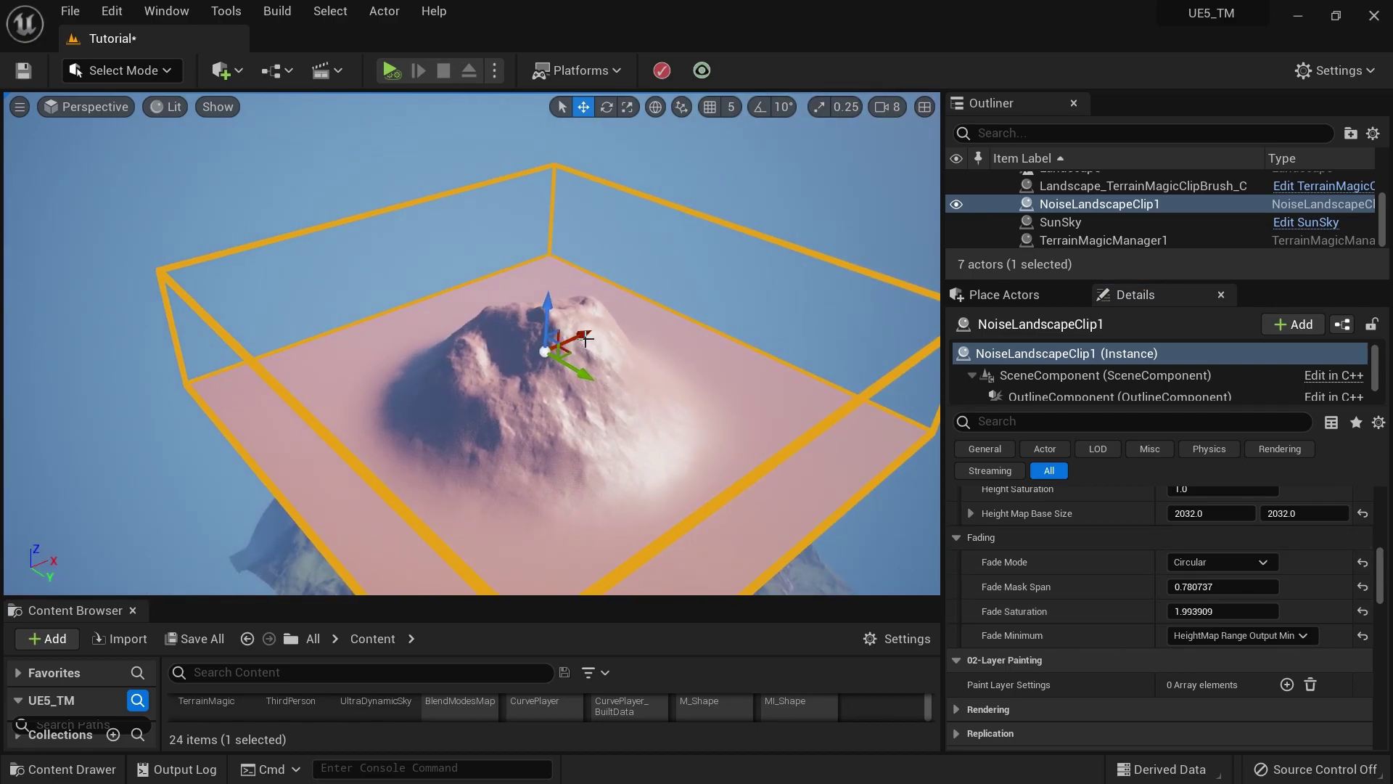
# Duplicate NoiseLandscapeClip1, scale the copy down over the peak and set its Height Multiplier to 5810.
pyautogui.moveTo(584, 336)
pyautogui.keyDown('alt'); pyautogui.mouseDown()
pyautogui.moveTo(606, 328)
pyautogui.moveTo(585, 362)
pyautogui.moveTo(564, 349)
pyautogui.mouseUp(); pyautogui.keyUp('alt')
pyautogui.press('space')
pyautogui.press('space')
pyautogui.scroll(5, 1142, 570)
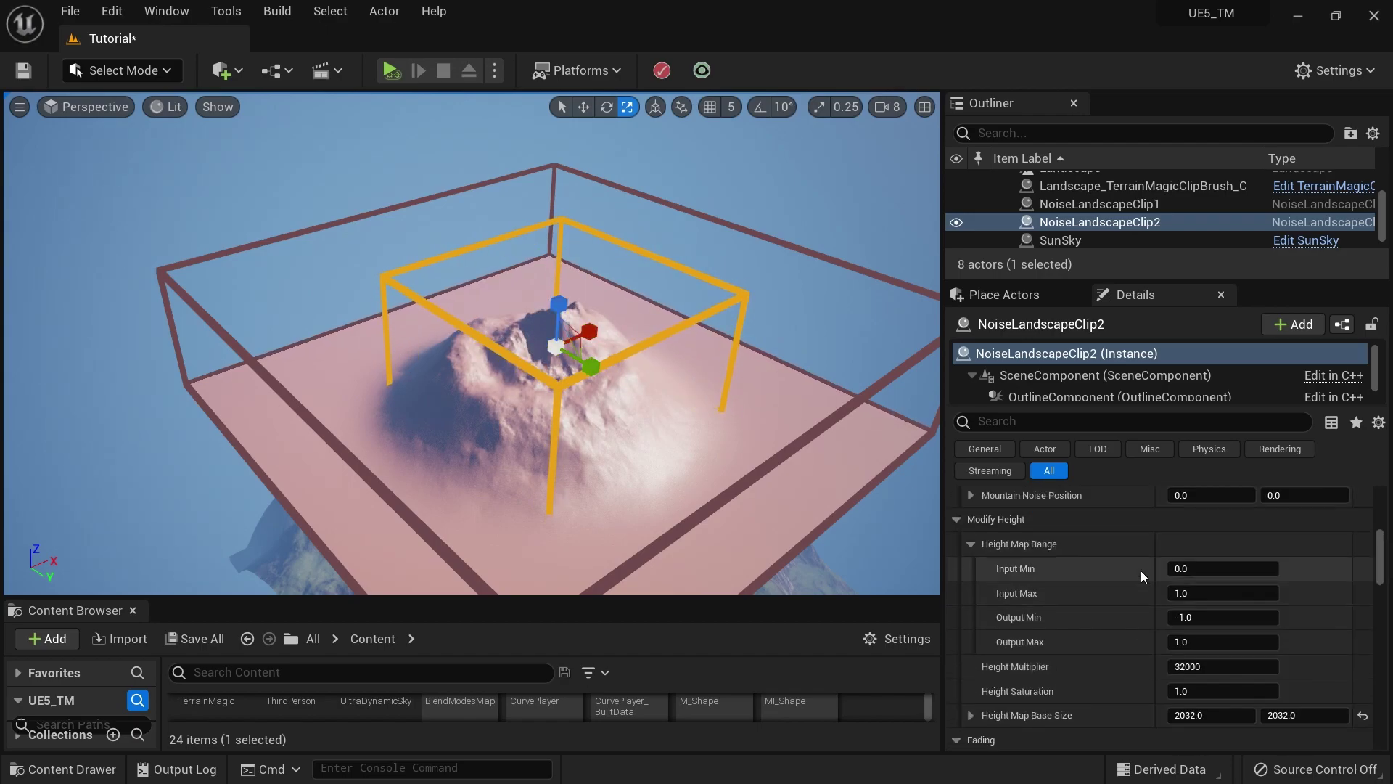
pyautogui.moveTo(1226, 662); pyautogui.dragTo(1164, 667)
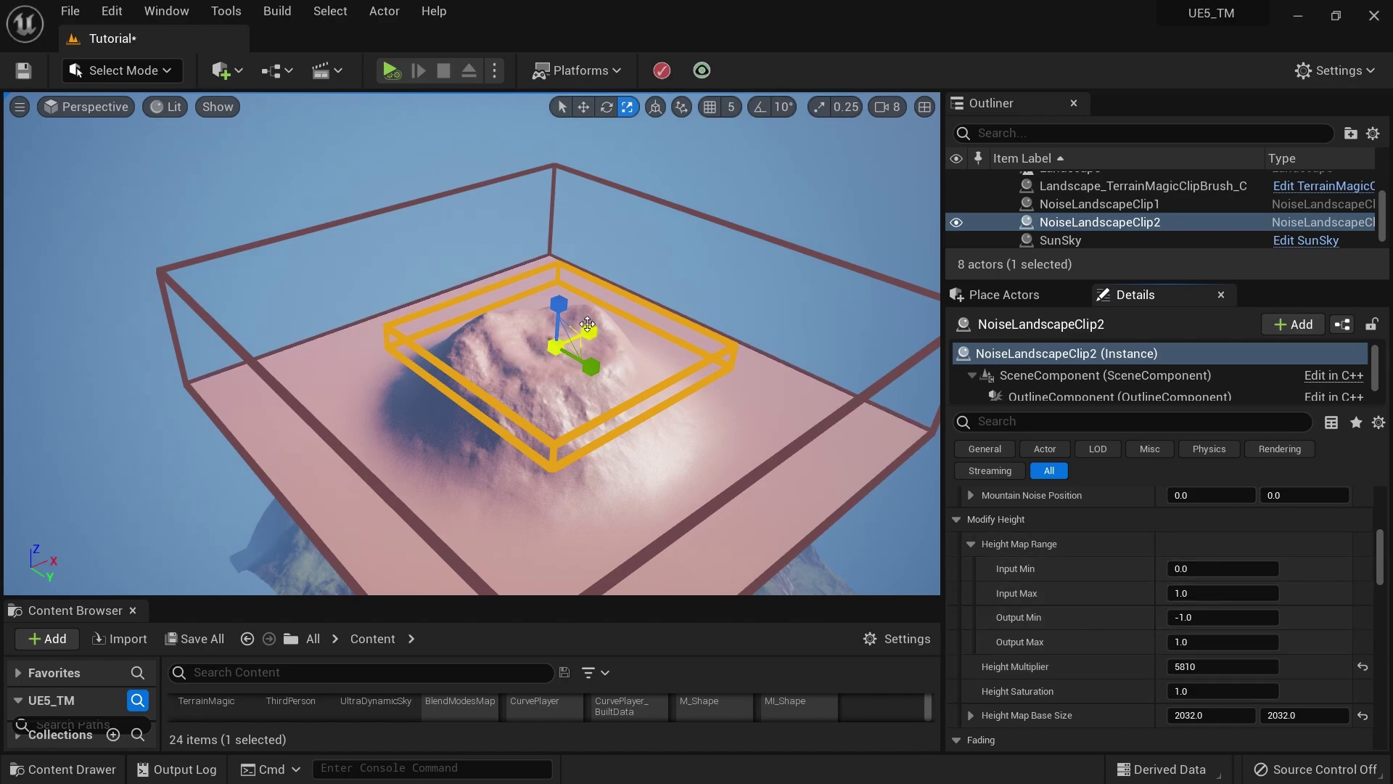
# Lower NoiseLandscapeClip2 into the mountain top and rescale it to carve a crater.
pyautogui.press('w')
pyautogui.moveTo(560, 308); pyautogui.dragTo(568, 353)
pyautogui.press('e')
pyautogui.press('r')
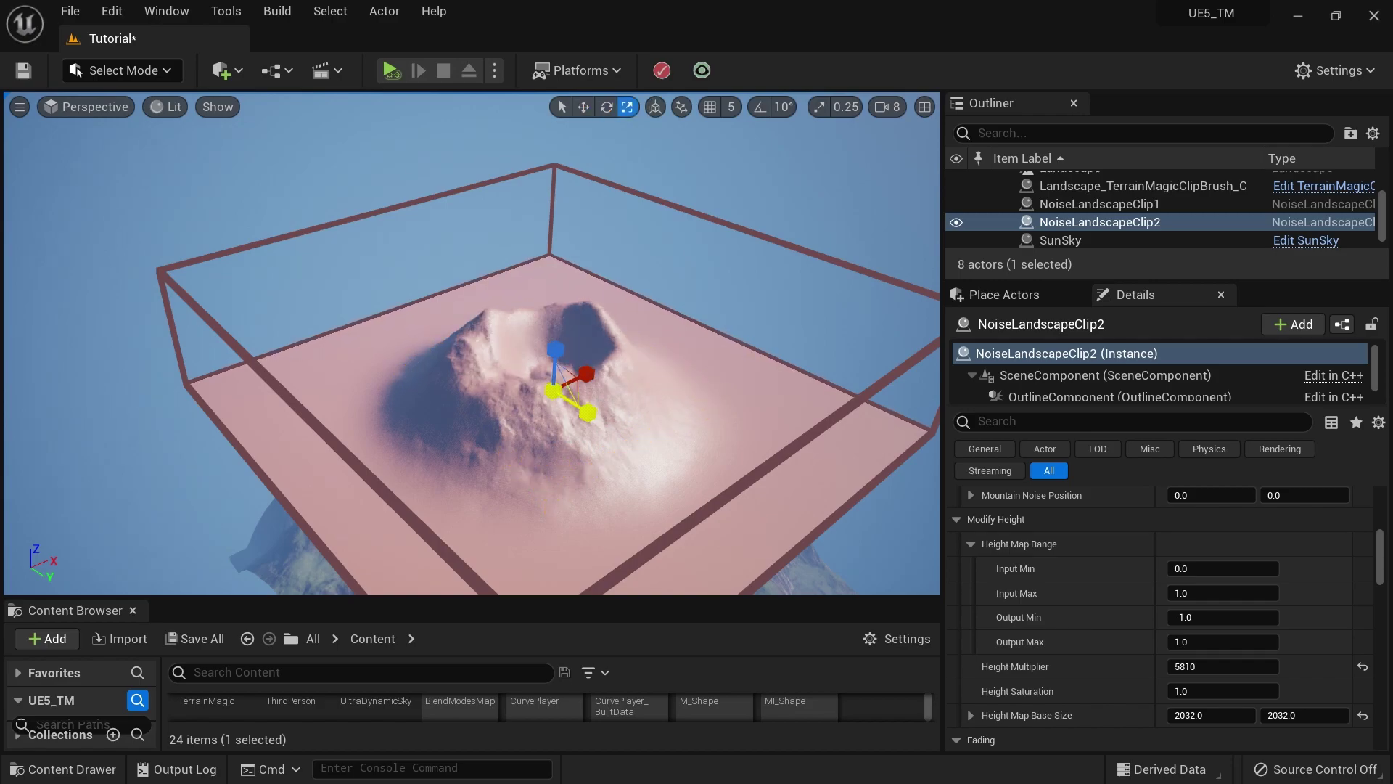
pyautogui.moveTo(663, 386); pyautogui.dragTo(636, 357)
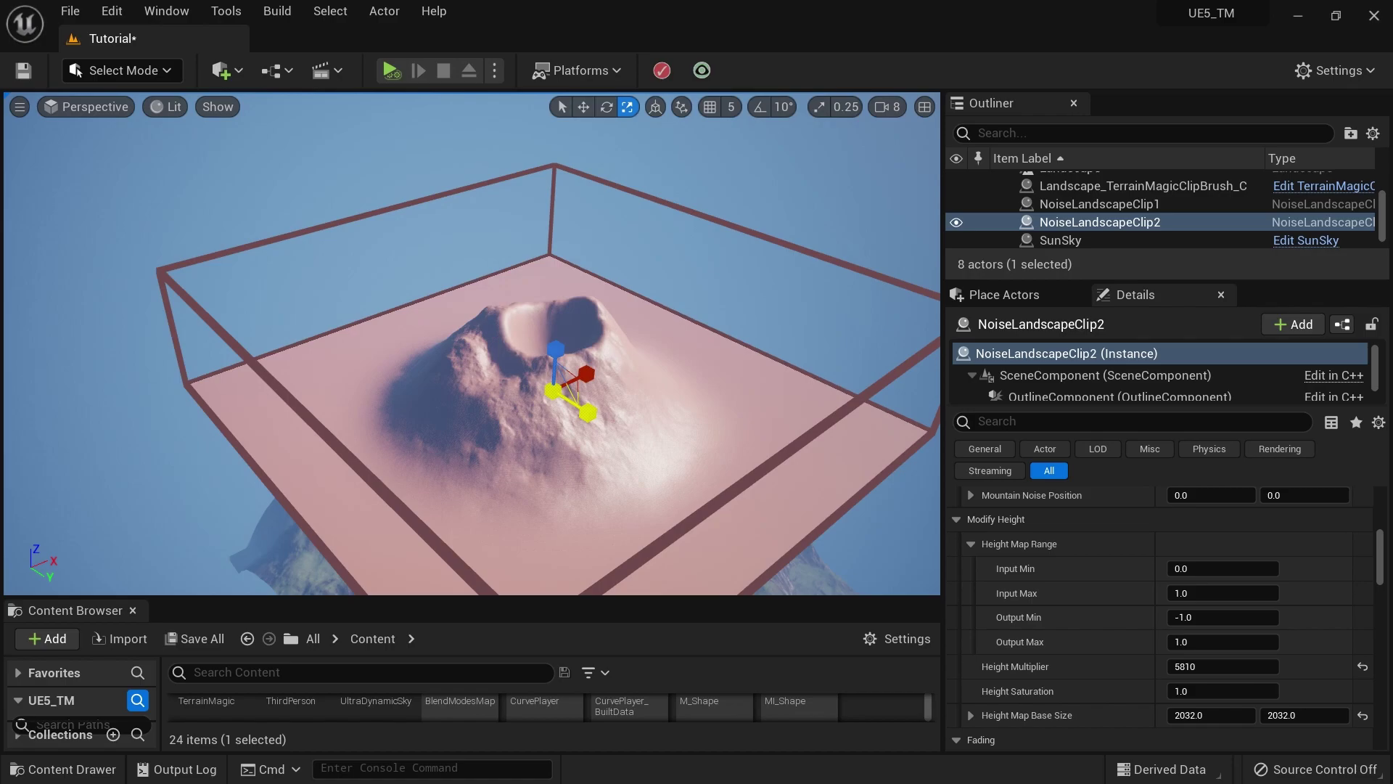
# Set the crater clip's Fade Mask Span to about 1.02 and Fade Saturation to about 1.16.
pyautogui.moveTo(659, 351); pyautogui.dragTo(659, 353, button='right')
pyautogui.click(956, 520)
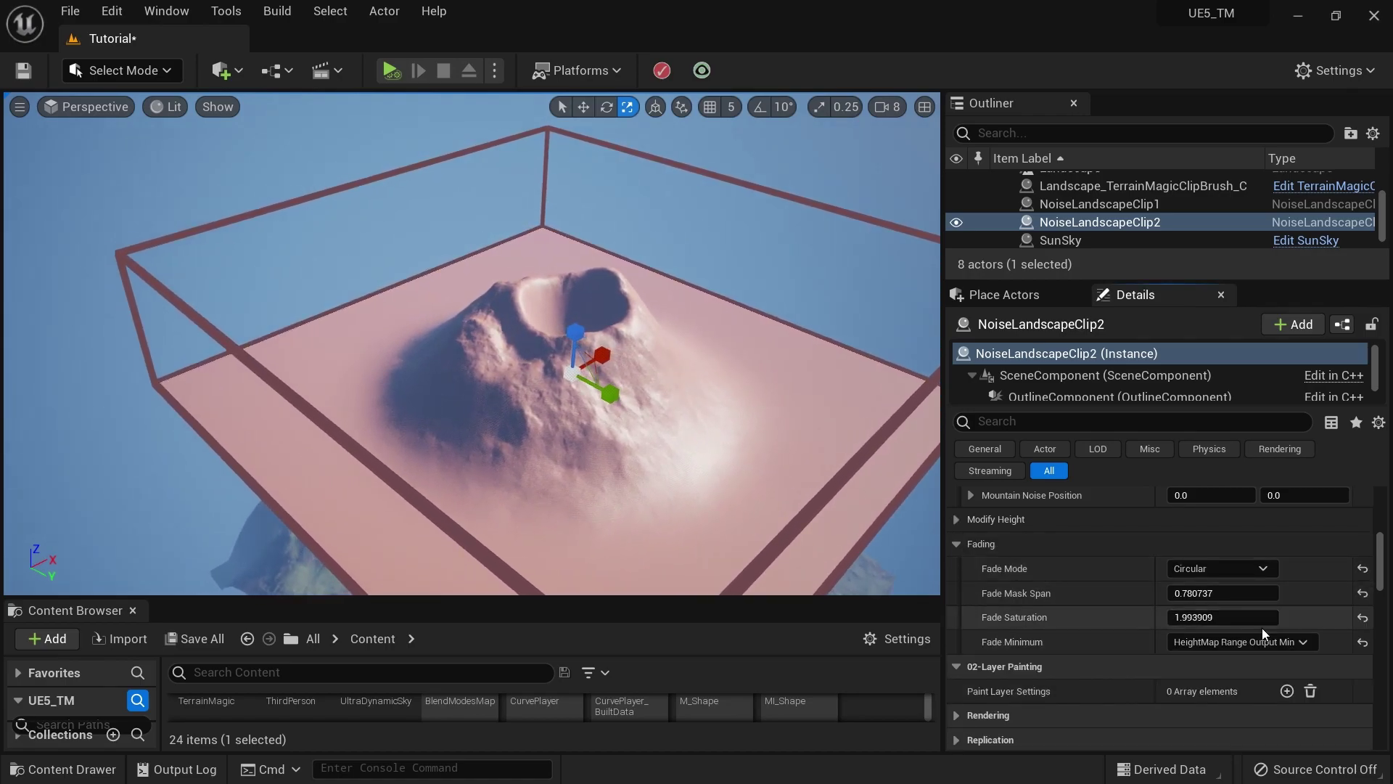
pyautogui.moveTo(1248, 592); pyautogui.dragTo(1225, 610)
pyautogui.scroll(1, 1224, 610)
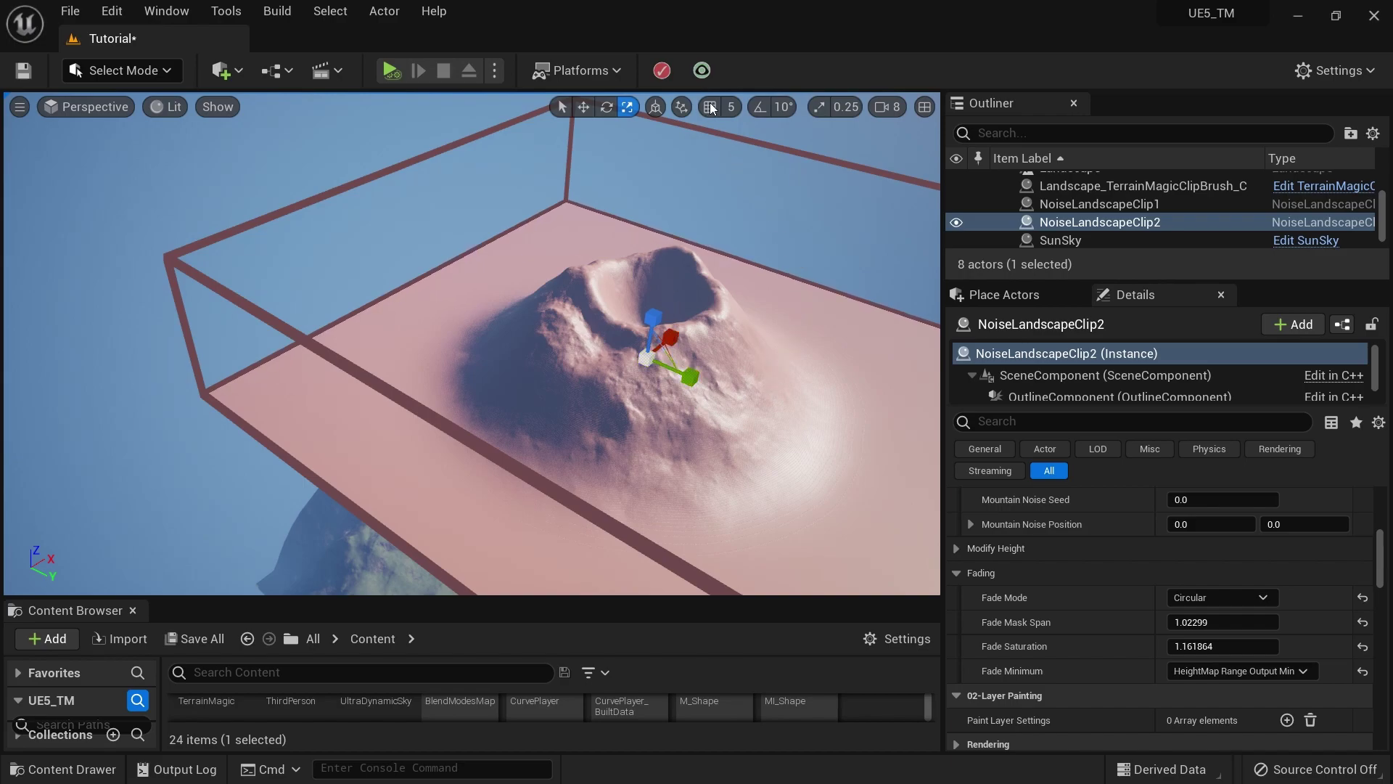
# Turn off the preview to examine the crater on the textured landscape, and turn the preview back on.
pyautogui.click(704, 77)
pyautogui.moveTo(702, 308); pyautogui.dragTo(770, 326, button='right')
pyautogui.moveTo(667, 212)
pyautogui.mouseDown(button='right')
pyautogui.moveTo(639, 209)
pyautogui.moveTo(647, 196)
pyautogui.mouseUp(button='right')
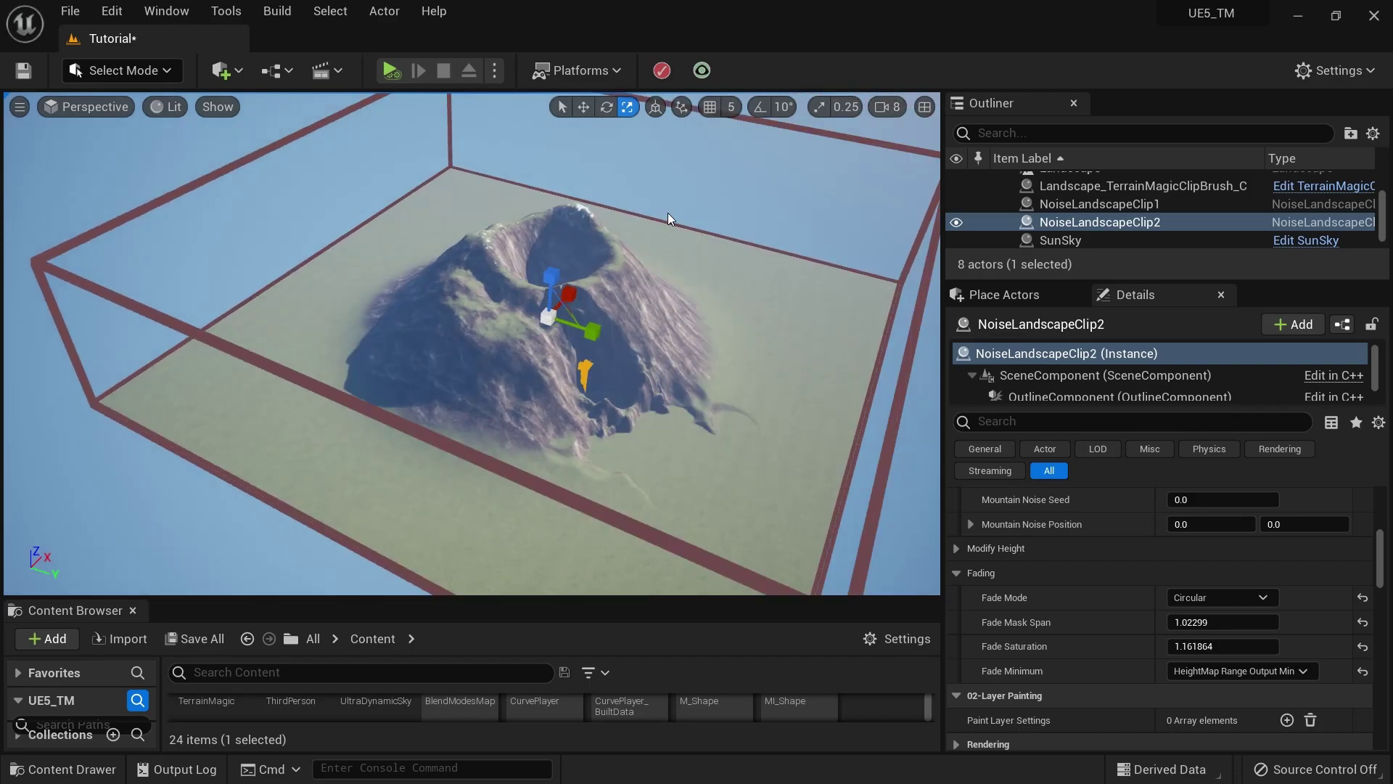
pyautogui.click(703, 71)
# Duplicate NoiseLandscapeClip2 down the crater's outer slope and enlarge the copy's footprint.
pyautogui.moveTo(592, 331); pyautogui.dragTo(621, 339)
pyautogui.press('w')
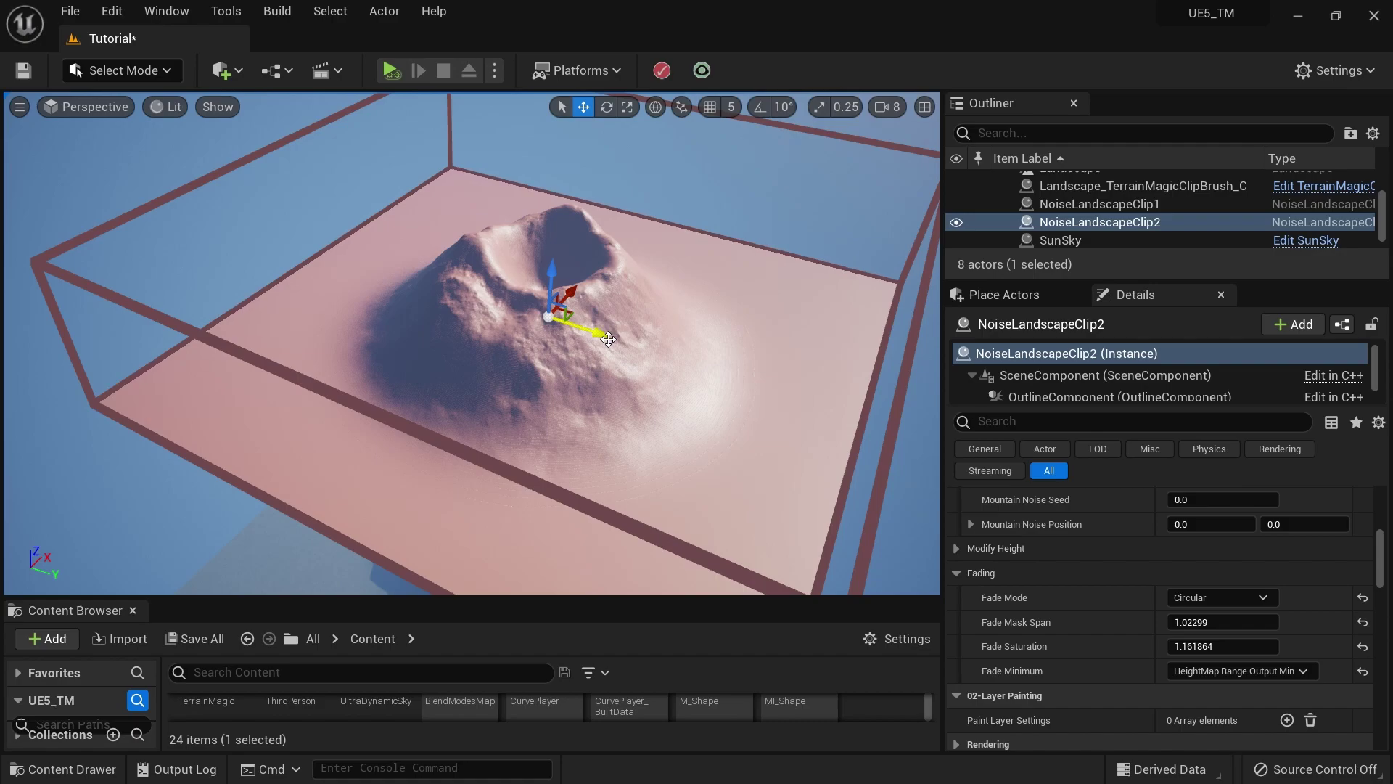
pyautogui.keyDown('alt'); pyautogui.moveTo(601, 334); pyautogui.dragTo(660, 352); pyautogui.keyUp('alt')
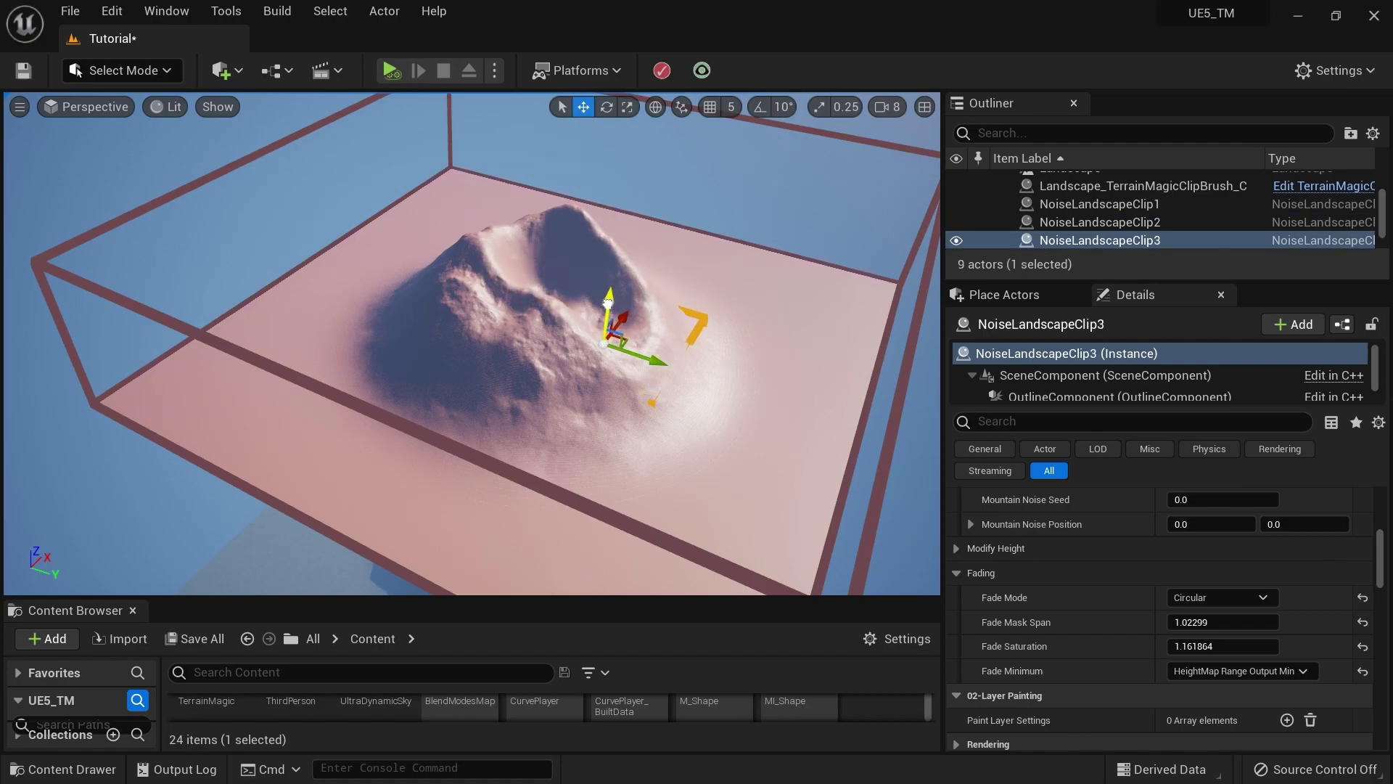
pyautogui.press('e')
pyautogui.press('r')
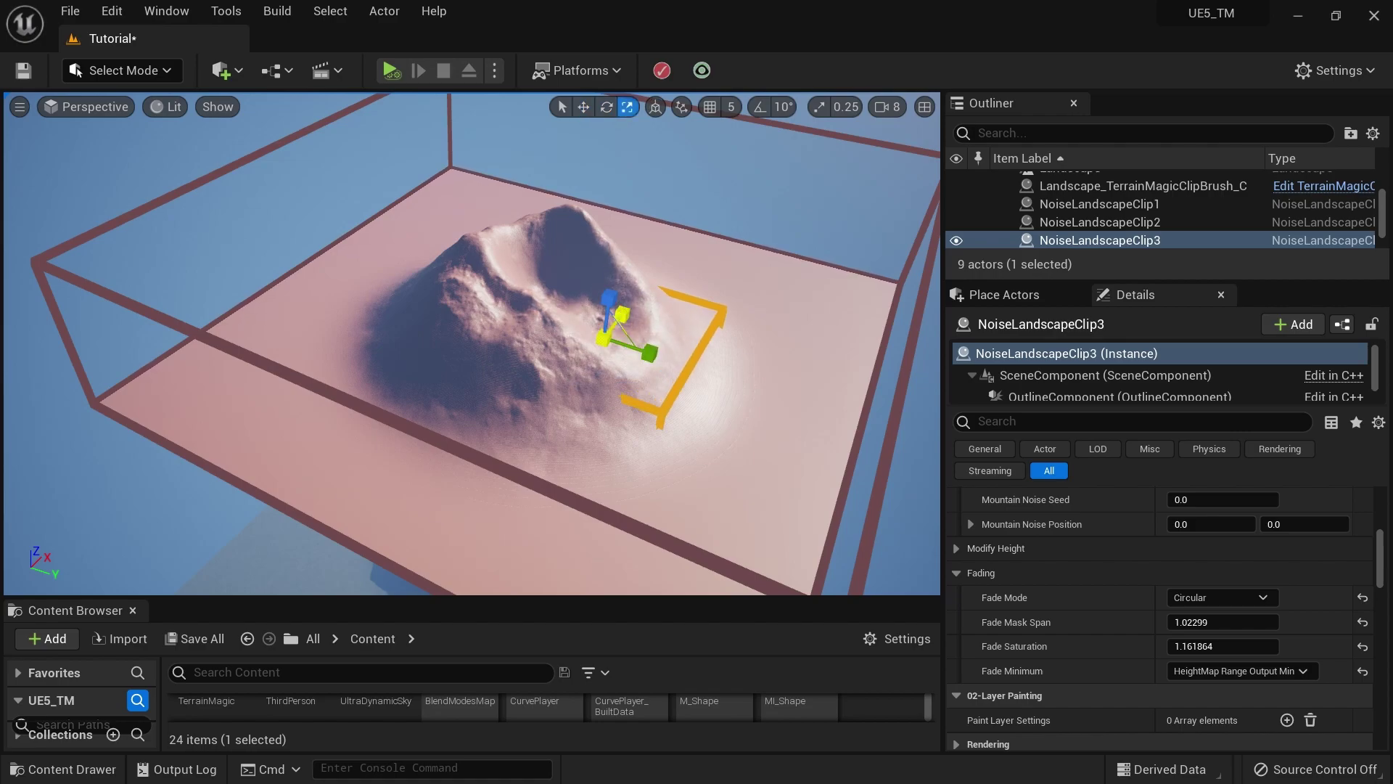
# Duplicate NoiseLandscapeClip3 further down the slope and scale up the copy's footprint.
pyautogui.press('w')
pyautogui.keyDown('alt'); pyautogui.moveTo(674, 352); pyautogui.dragTo(709, 359); pyautogui.keyUp('alt')
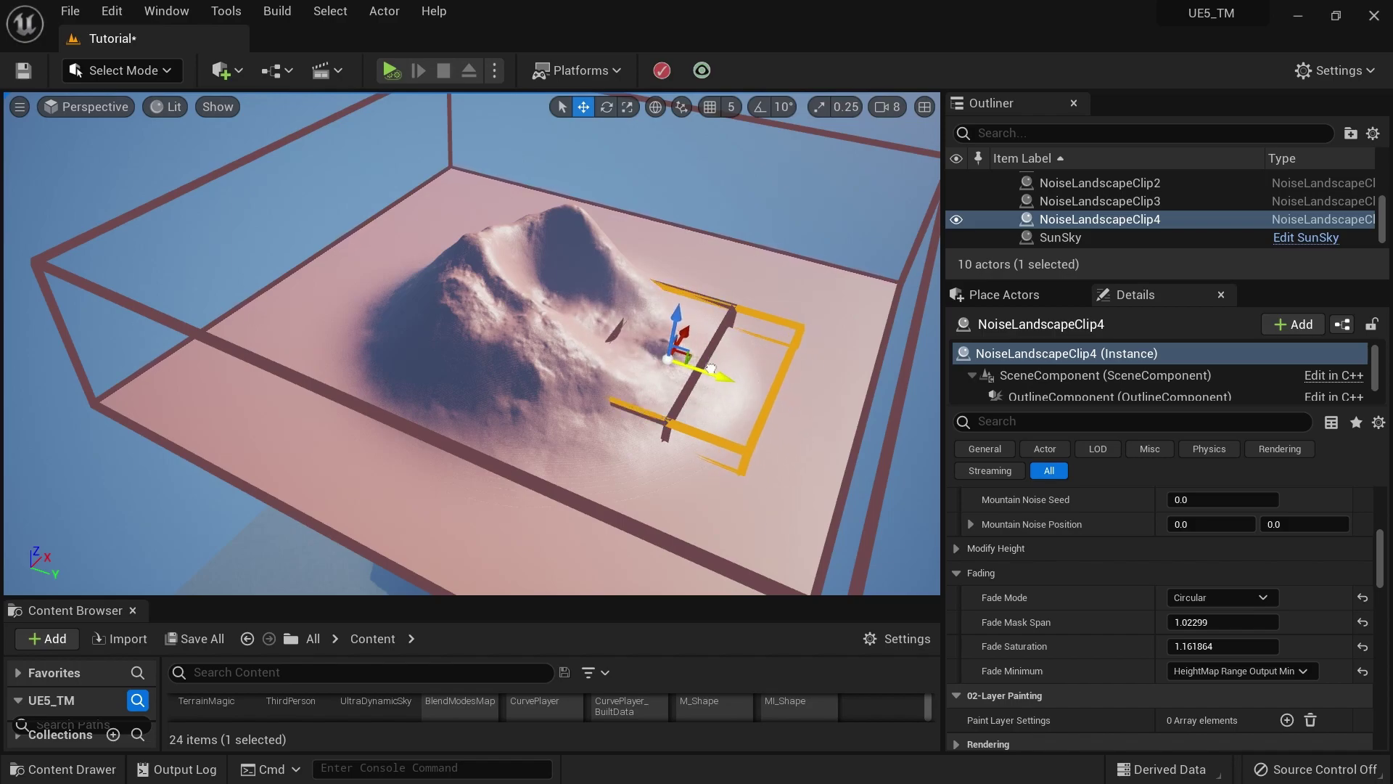
pyautogui.press('e')
pyautogui.press('r')
pyautogui.moveTo(675, 337); pyautogui.dragTo(718, 319)
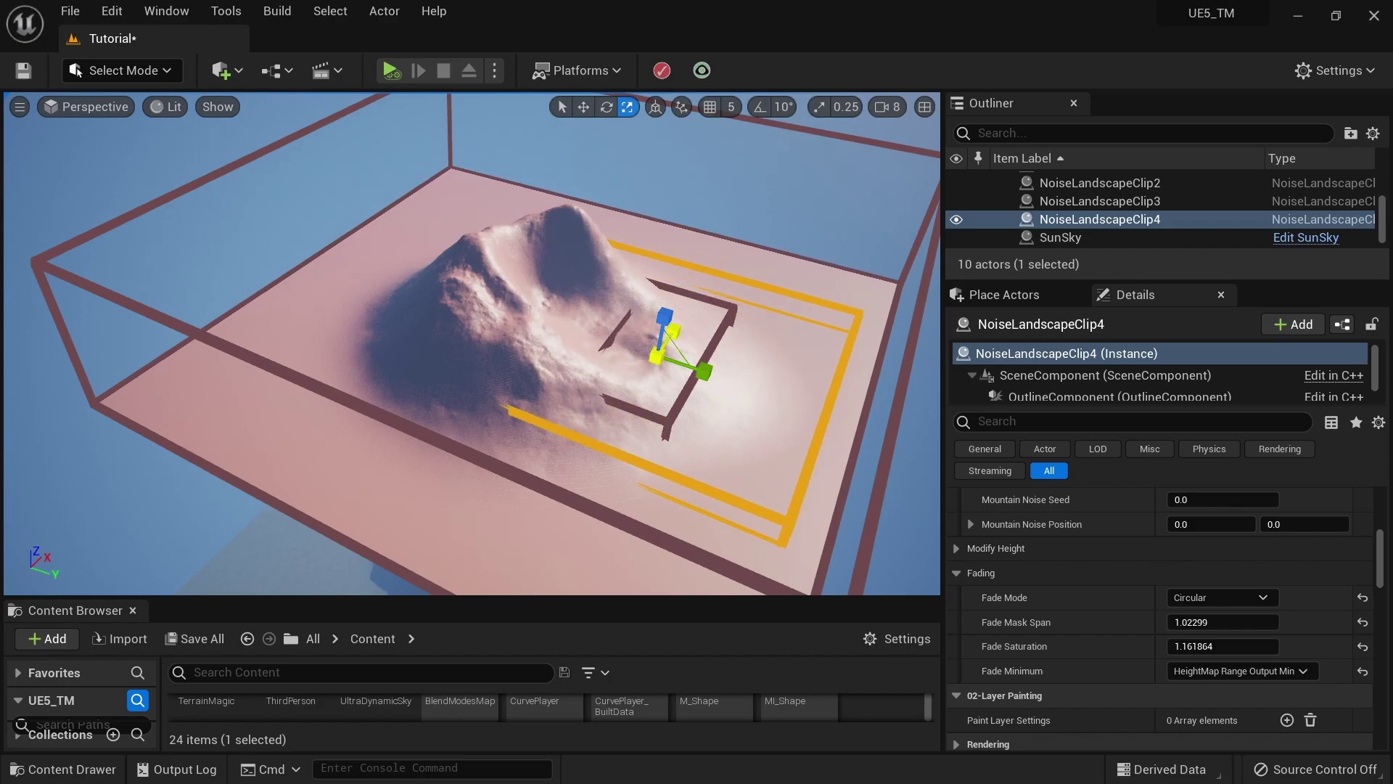
pyautogui.click(784, 350)
pyautogui.moveTo(784, 349); pyautogui.dragTo(654, 352, button='right')
pyautogui.moveTo(736, 338); pyautogui.dragTo(773, 333, button='right')
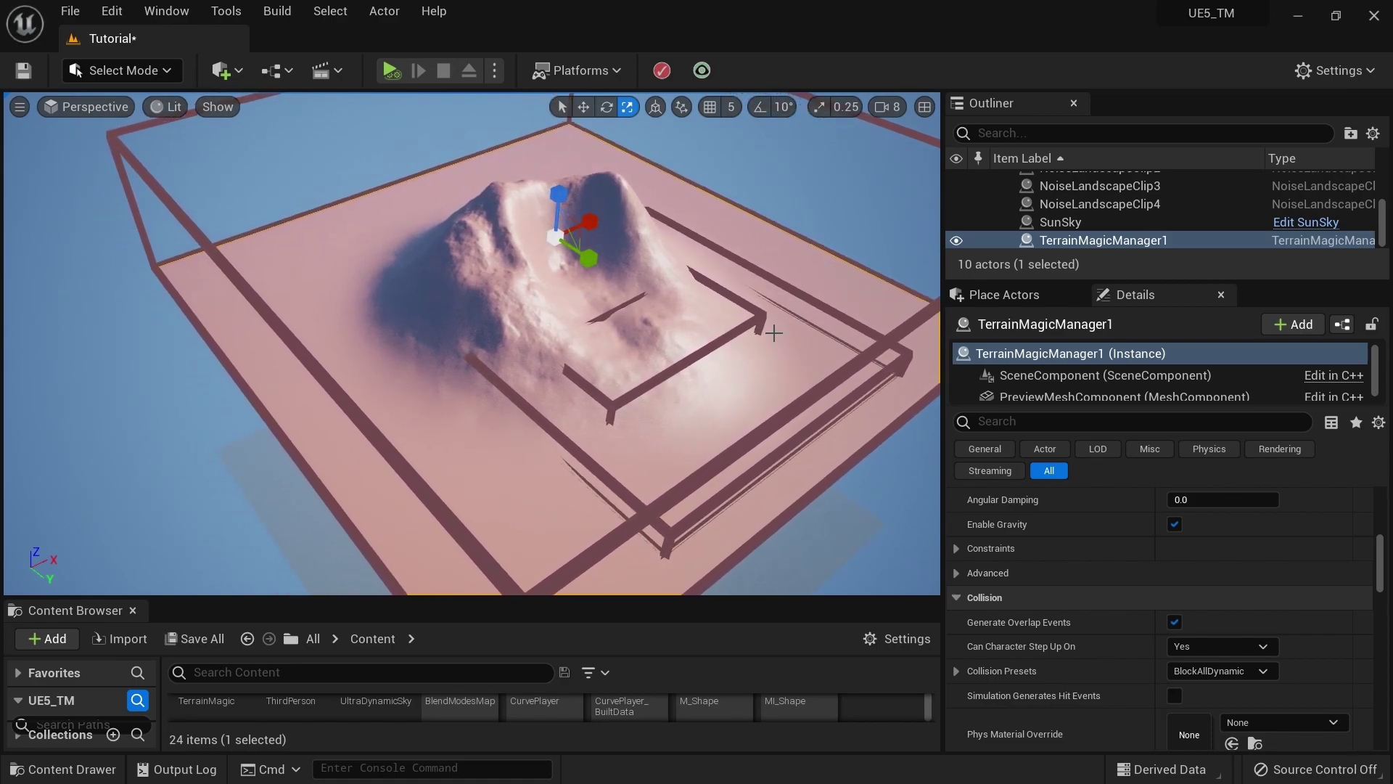
pyautogui.click(769, 172)
pyautogui.moveTo(739, 192); pyautogui.dragTo(731, 196, button='right')
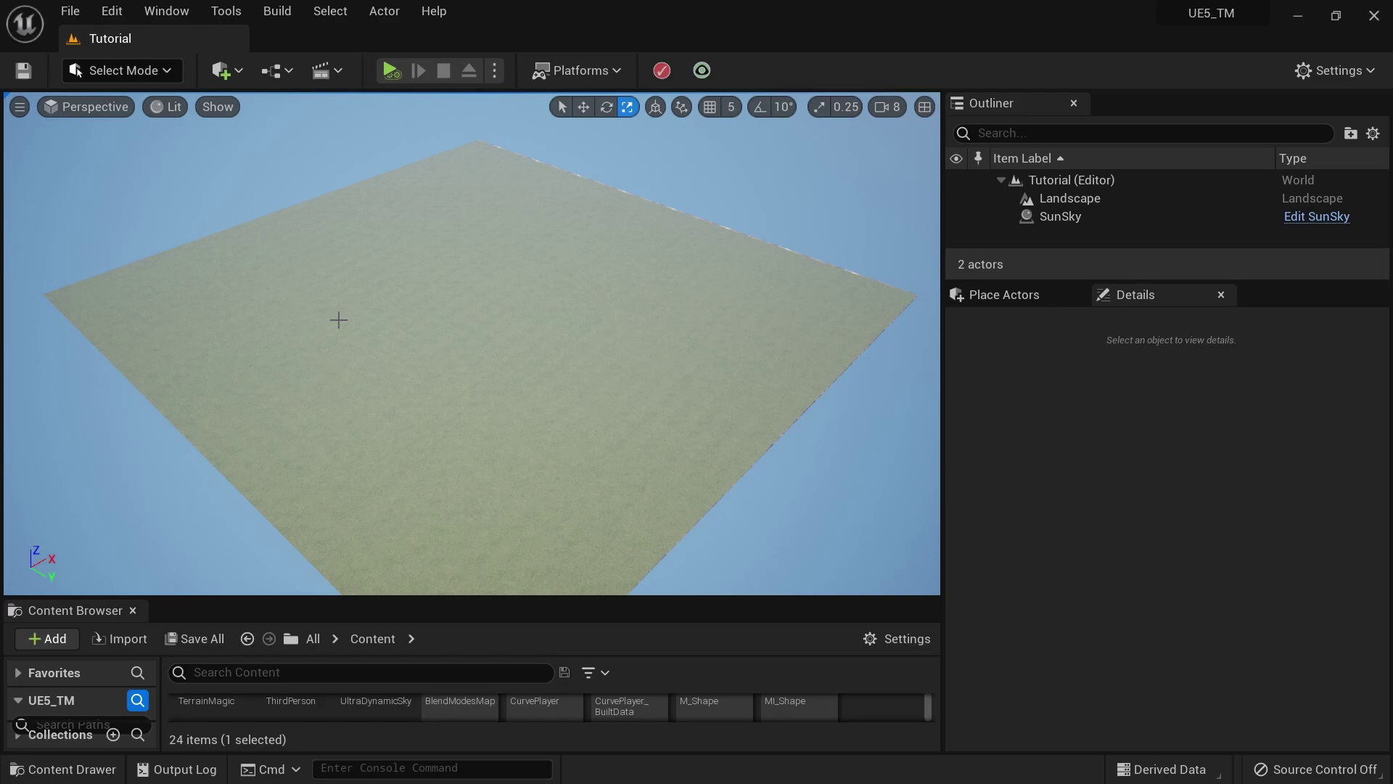
# Examine the flat level by selecting its Landscape actor and focusing on the SunSky actor.
pyautogui.moveTo(339, 320)
pyautogui.mouseDown(button='right')
pyautogui.moveTo(309, 370)
pyautogui.moveTo(332, 338)
pyautogui.mouseUp(button='right')
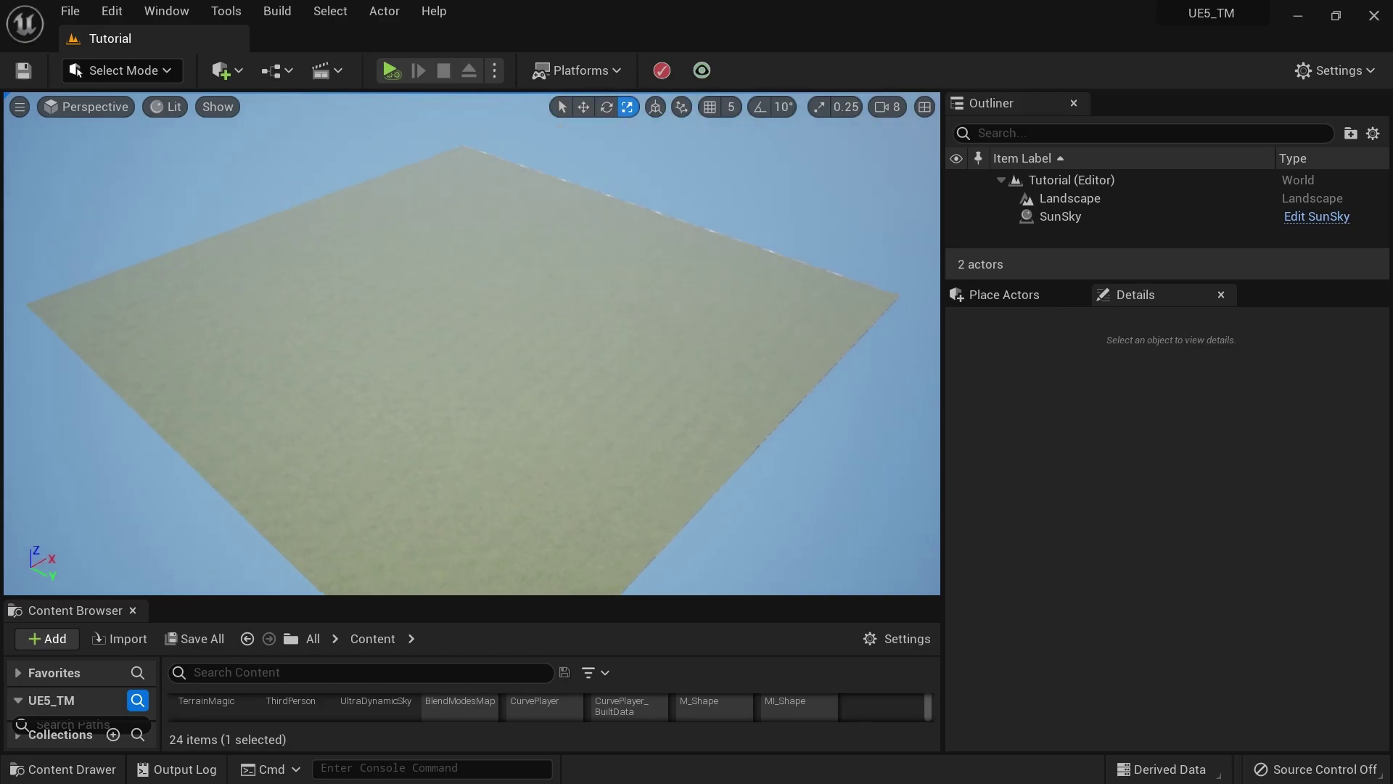
pyautogui.click(1066, 201)
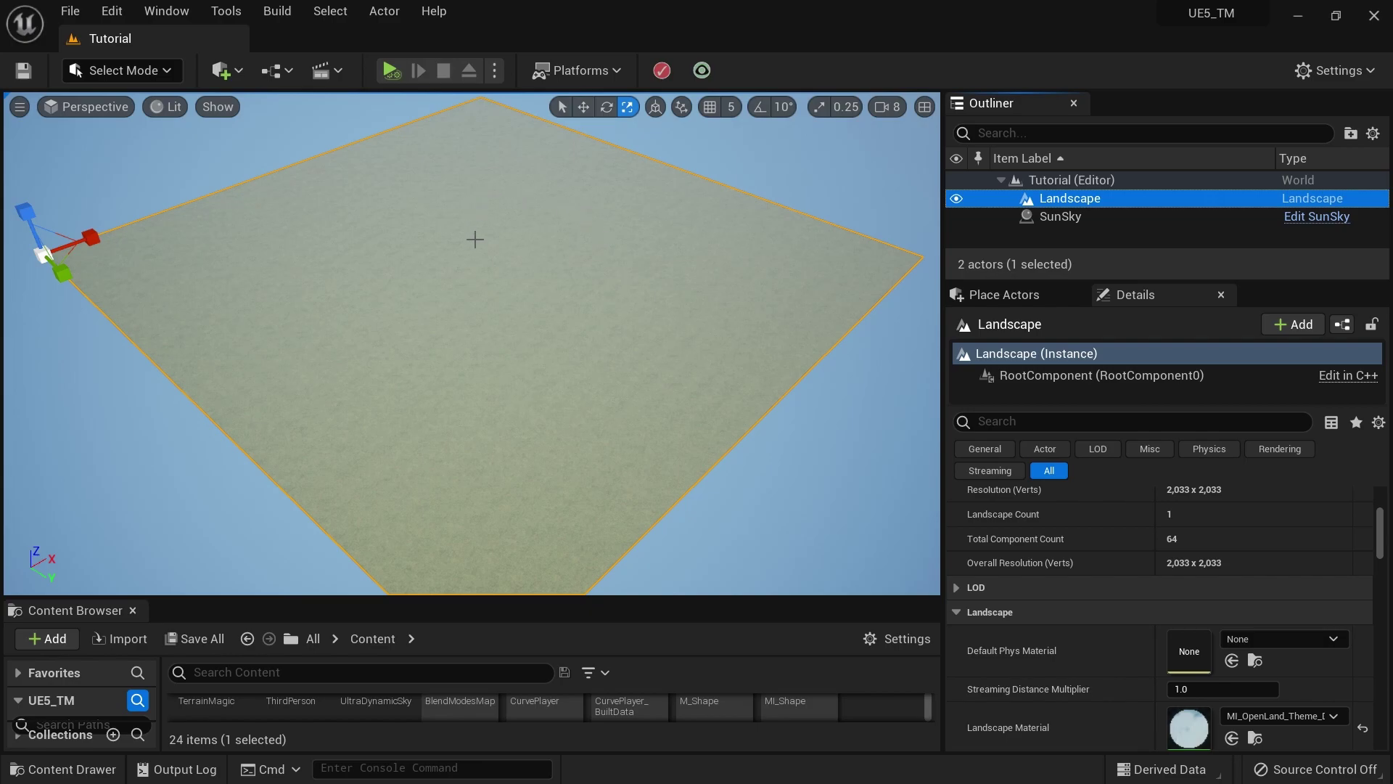
pyautogui.doubleClick(1060, 216)
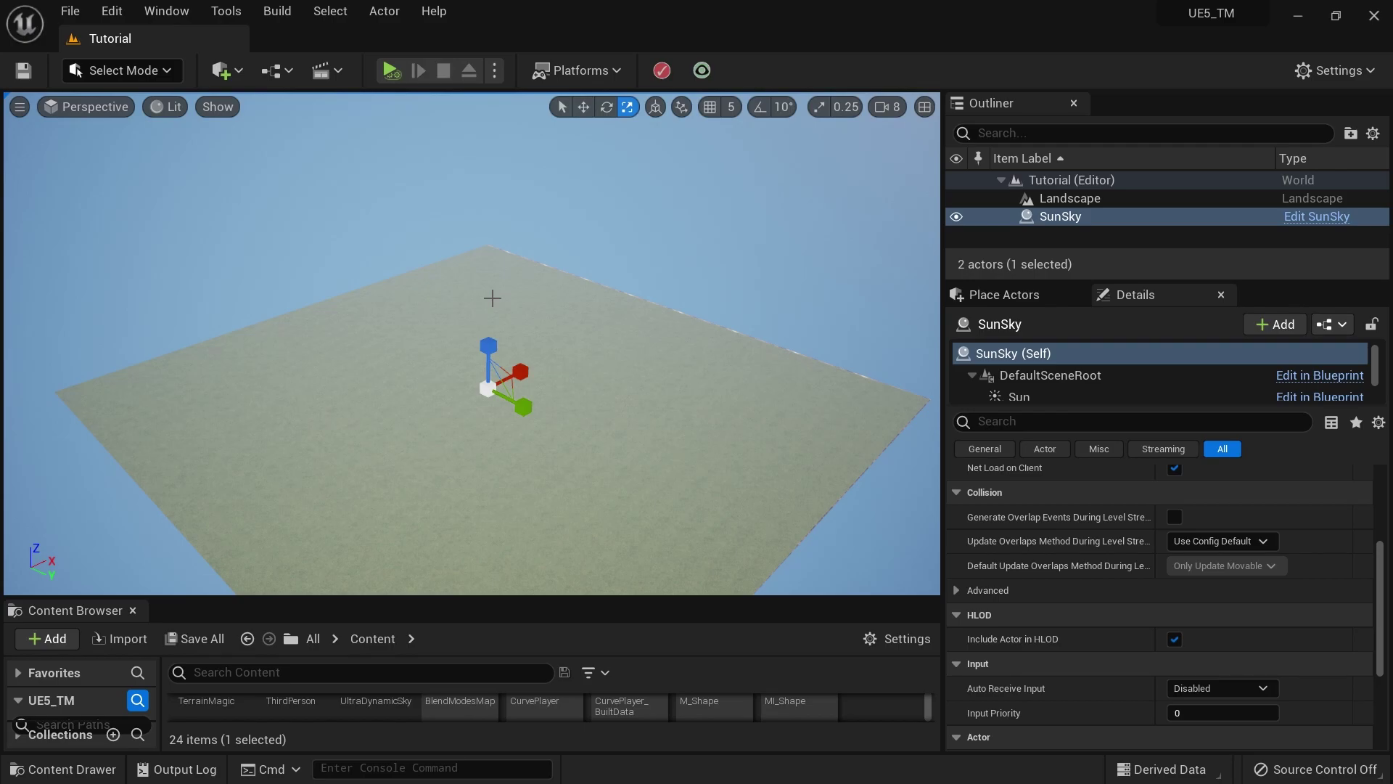
# Search the project plugins for "Terr" to check that Terrain Magic is enabled, and close the plugin list.
pyautogui.click(113, 14)
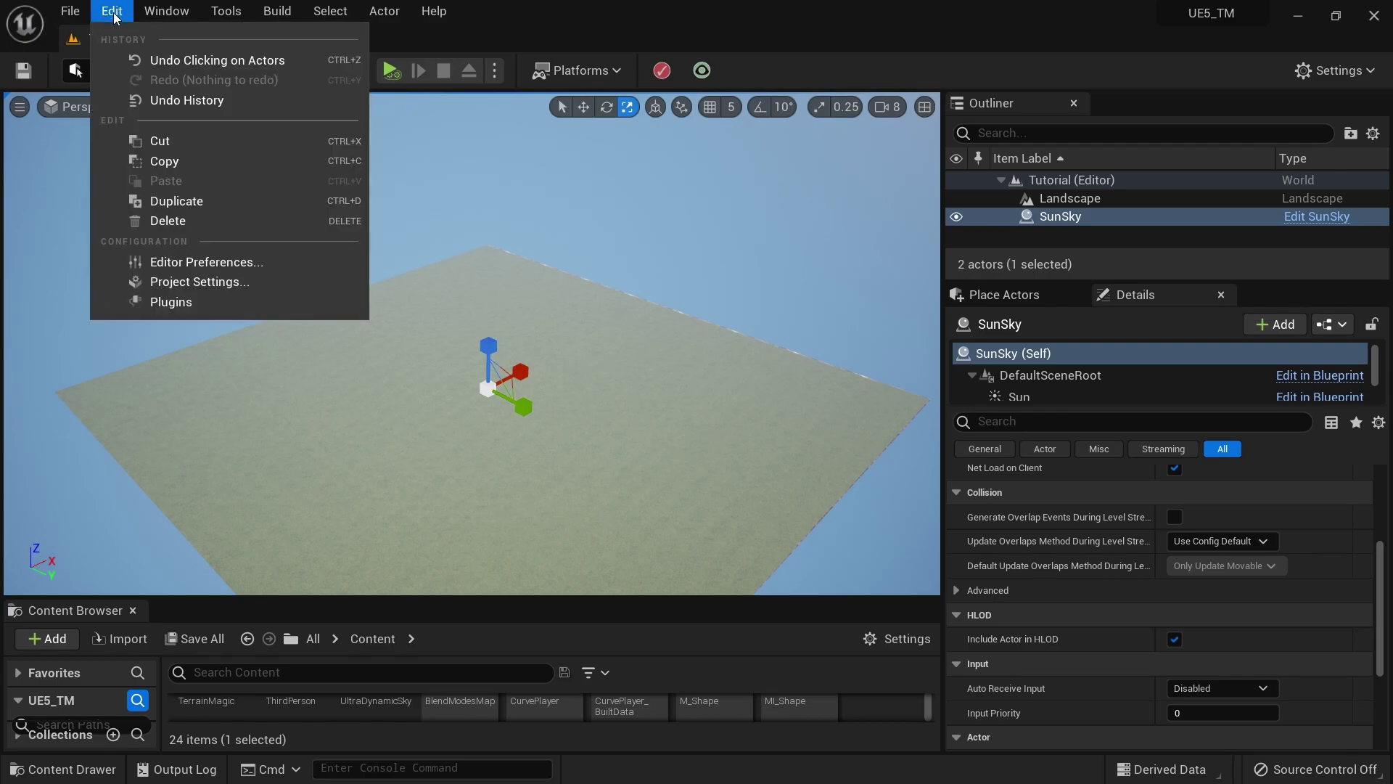
pyautogui.click(154, 302)
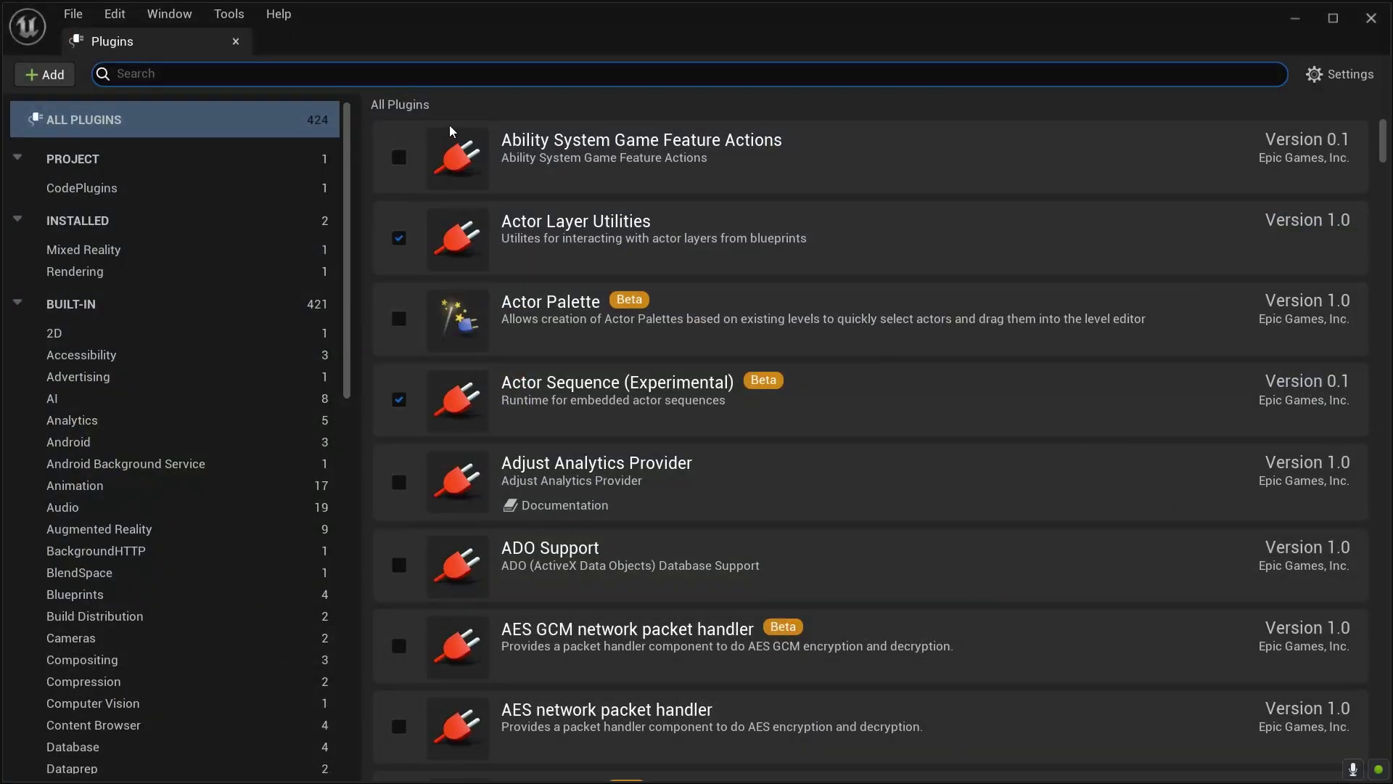
pyautogui.write('Terr')
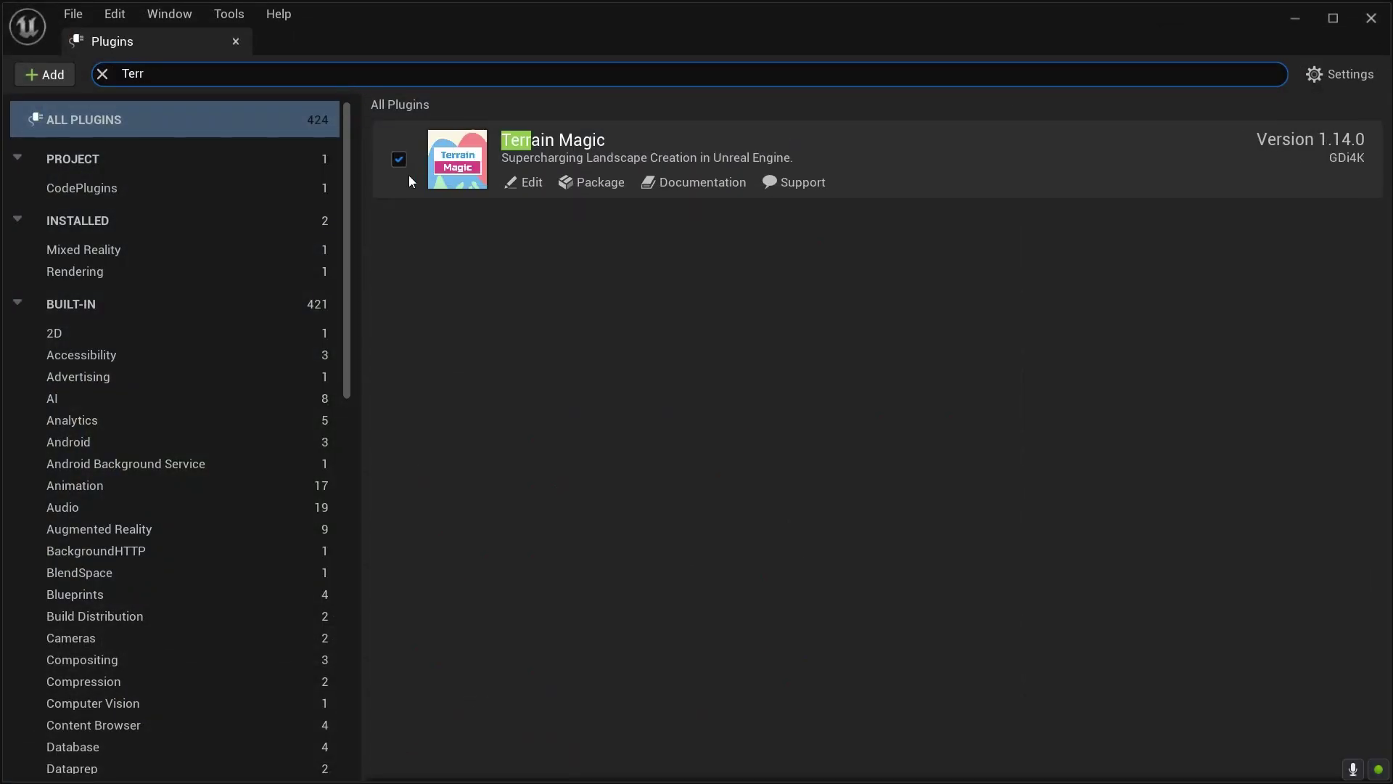
pyautogui.click(235, 41)
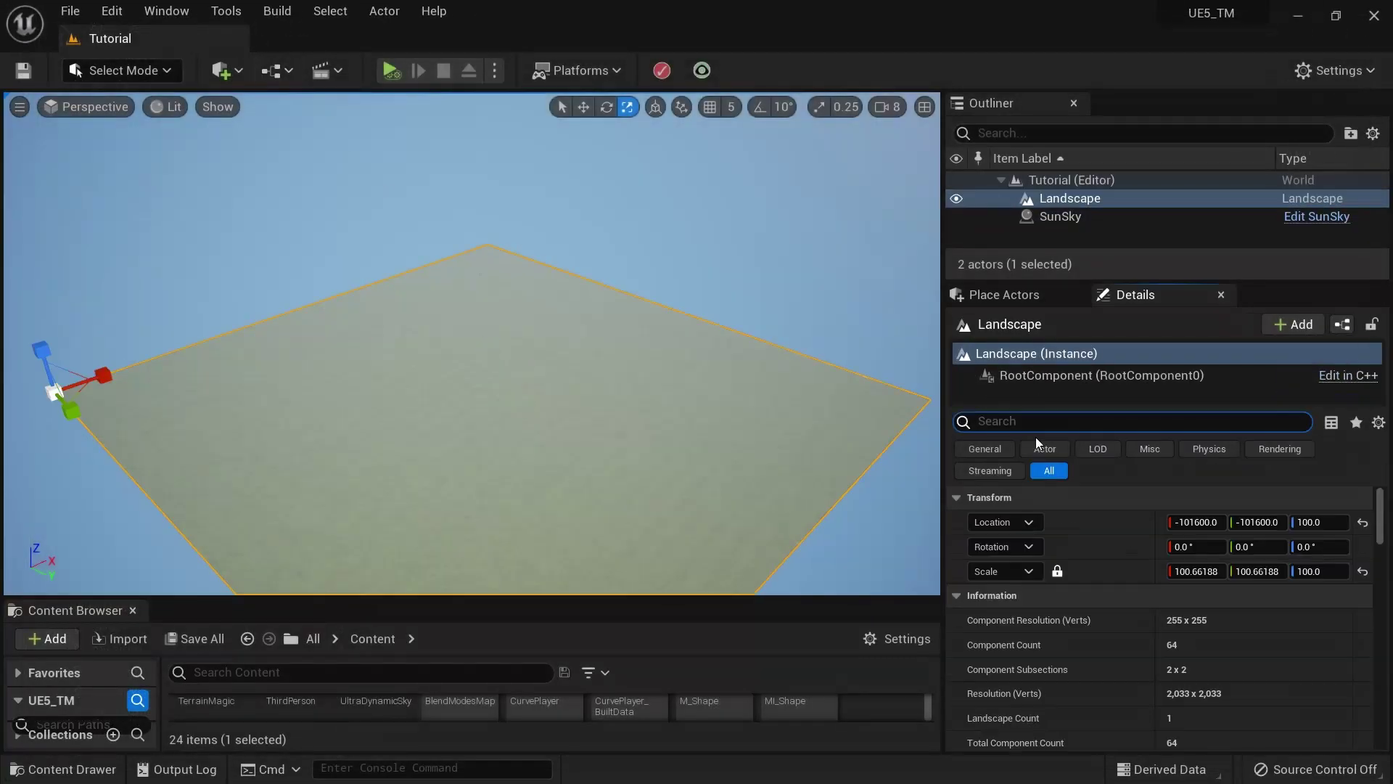
# Filter the Landscape actor's properties by "edit la" to check the Enable Edit Layers option.
pyautogui.click(1027, 420)
pyautogui.write('edit la')
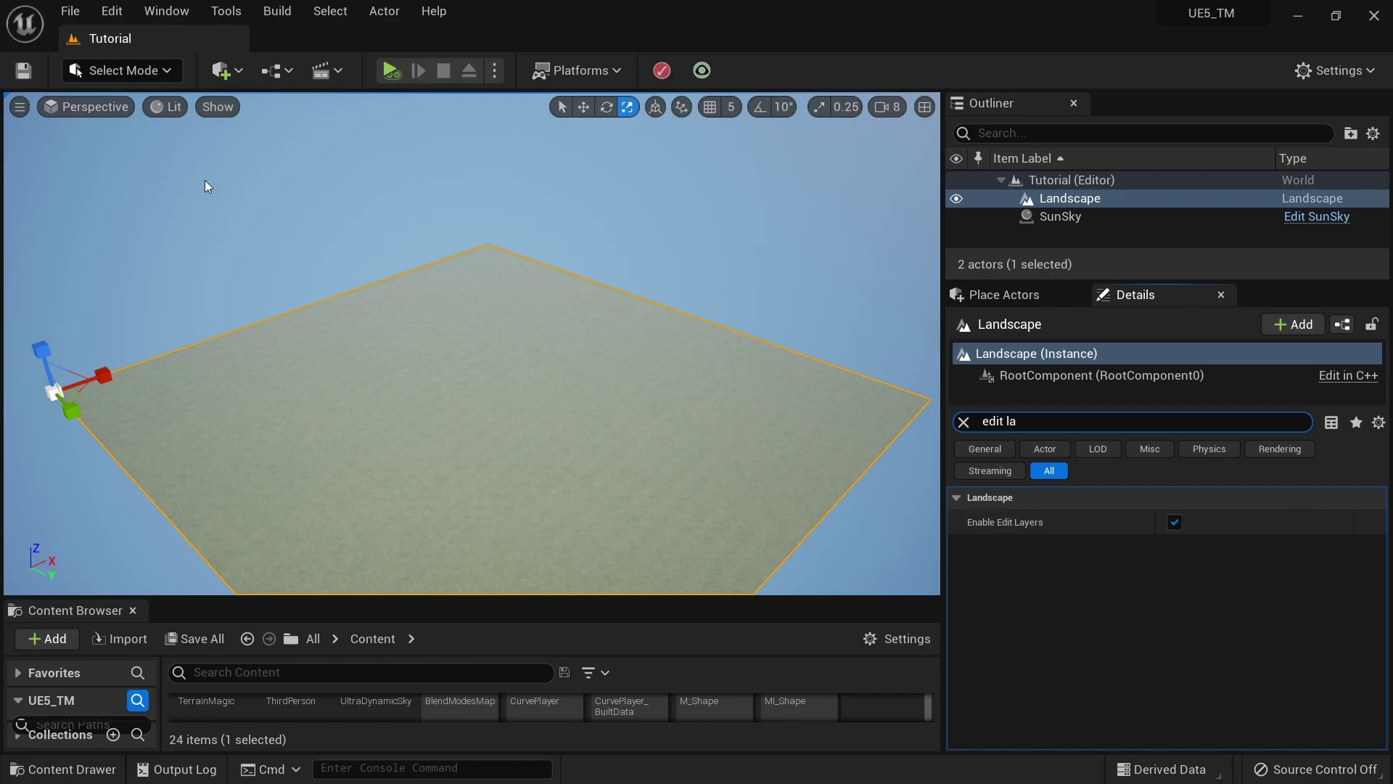
# In Landscape mode, use the Blueprint sculpt tool to place a TerrainMagicClipBrush on the landscape.
pyautogui.click(128, 74)
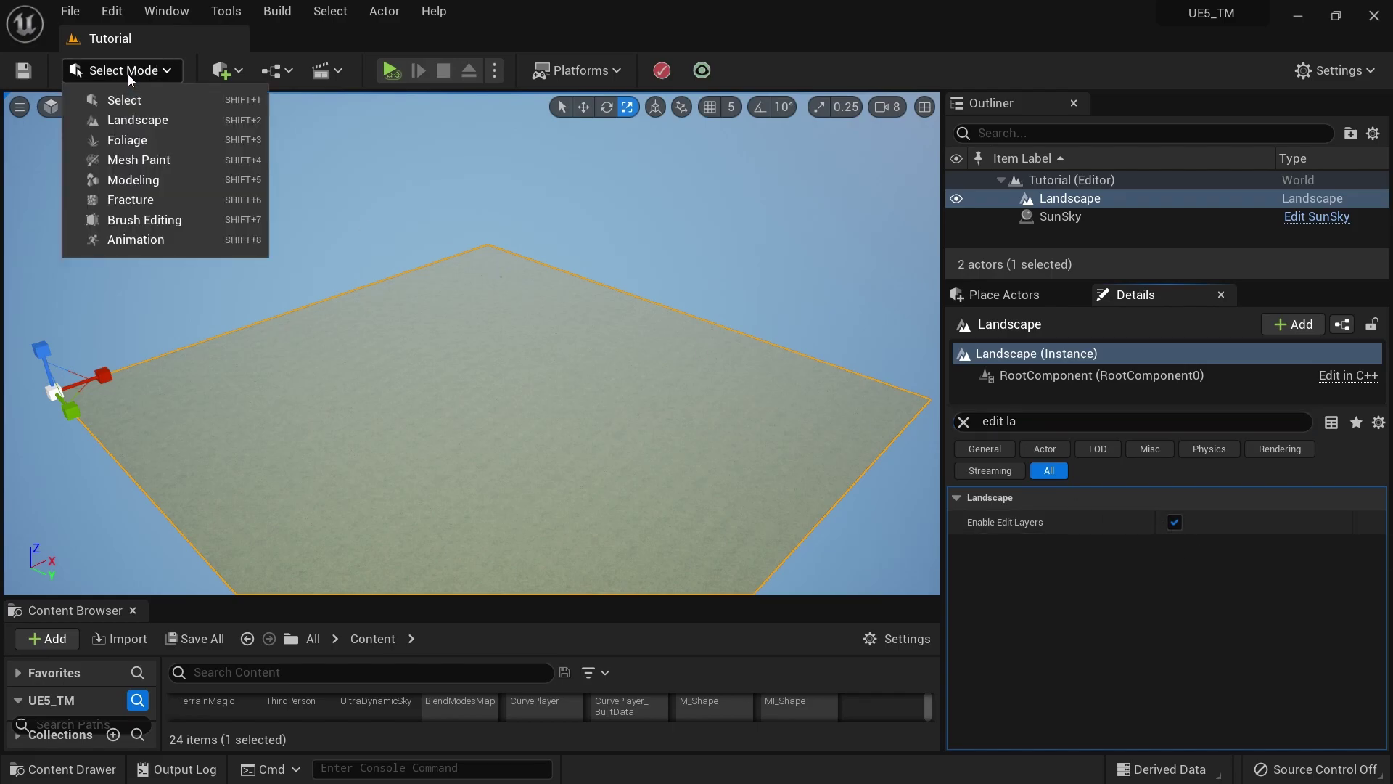
pyautogui.click(129, 122)
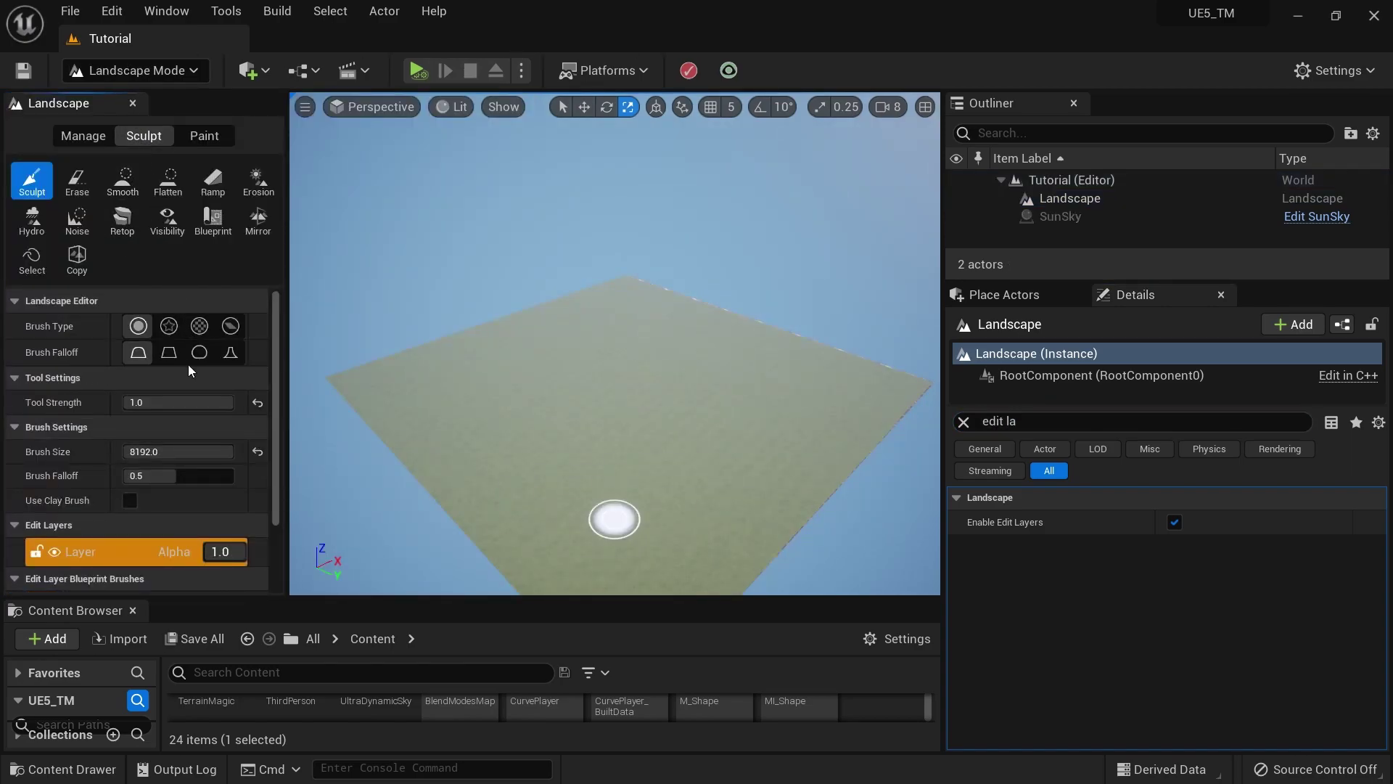
pyautogui.click(211, 229)
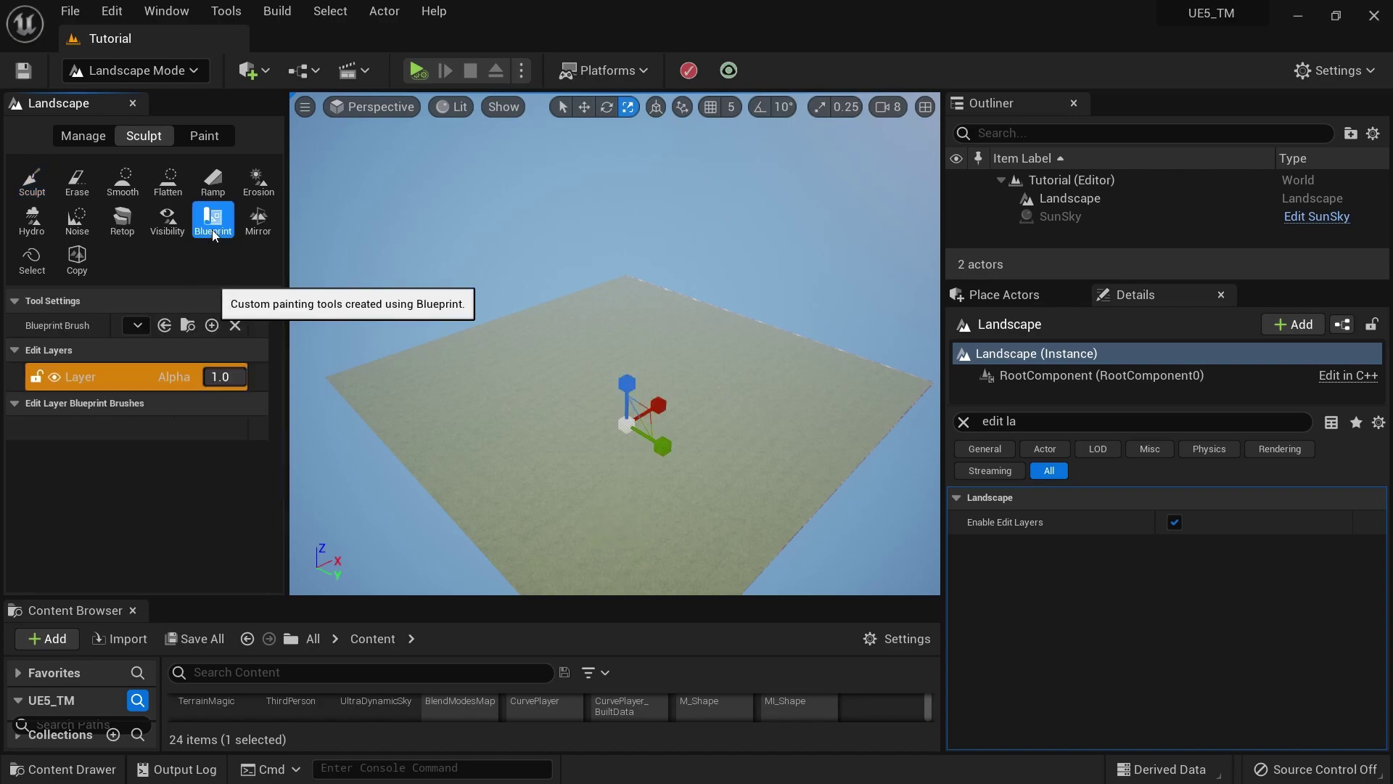
pyautogui.click(138, 325)
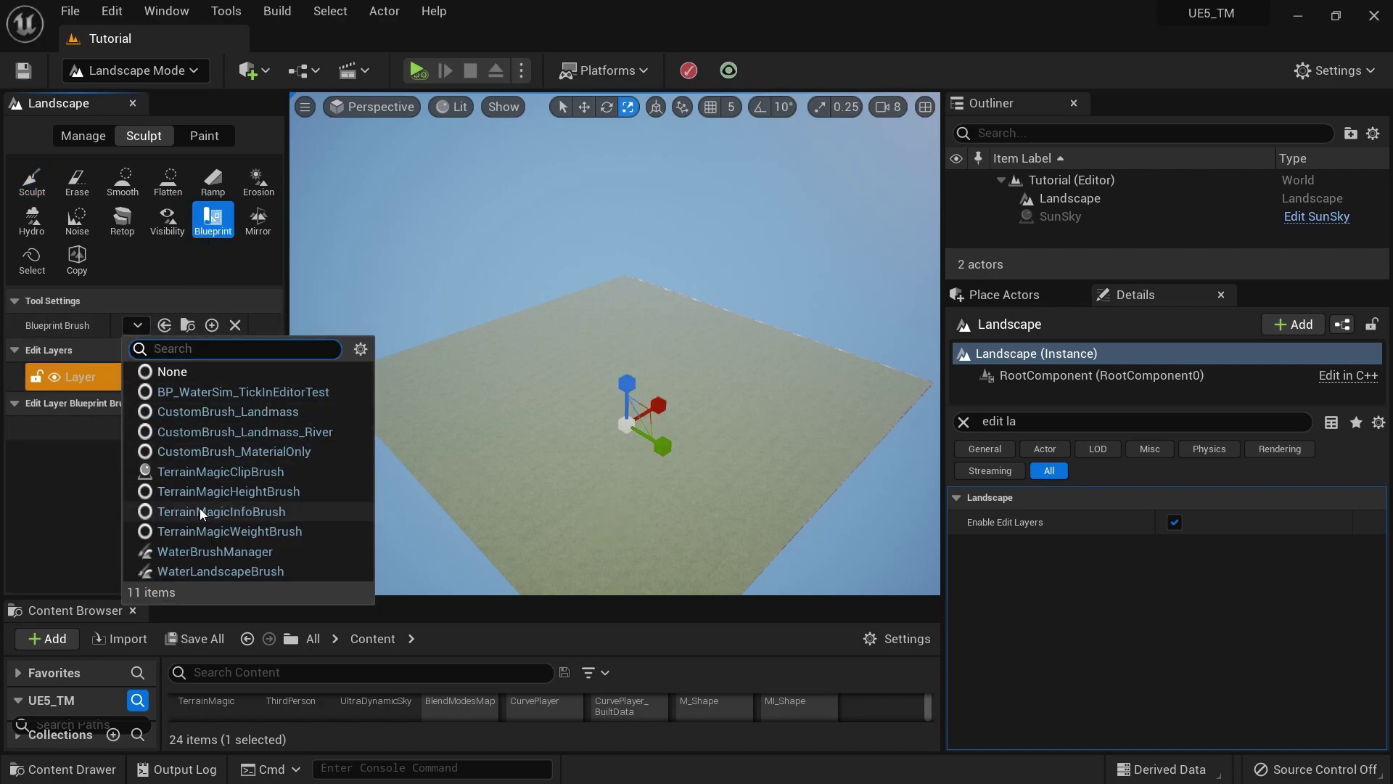
pyautogui.click(239, 472)
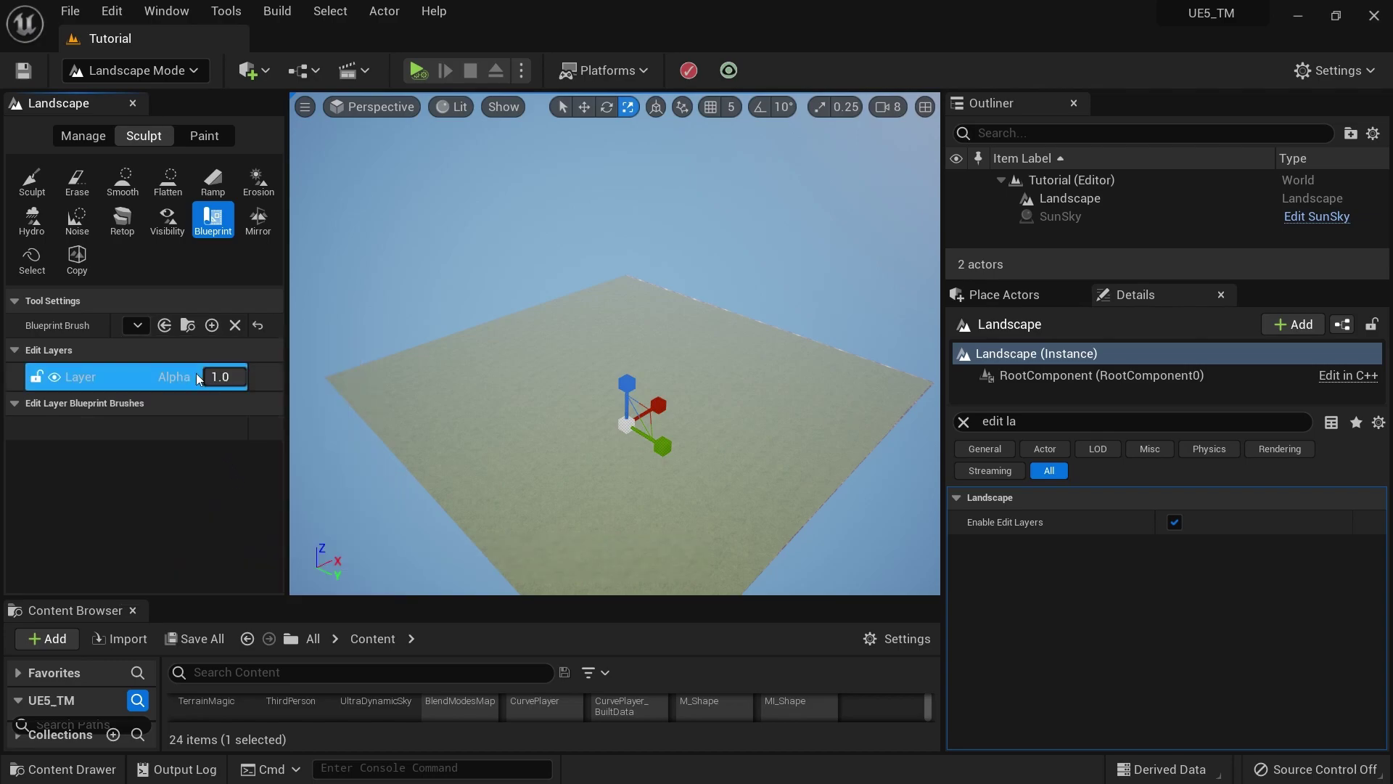
pyautogui.click(553, 408)
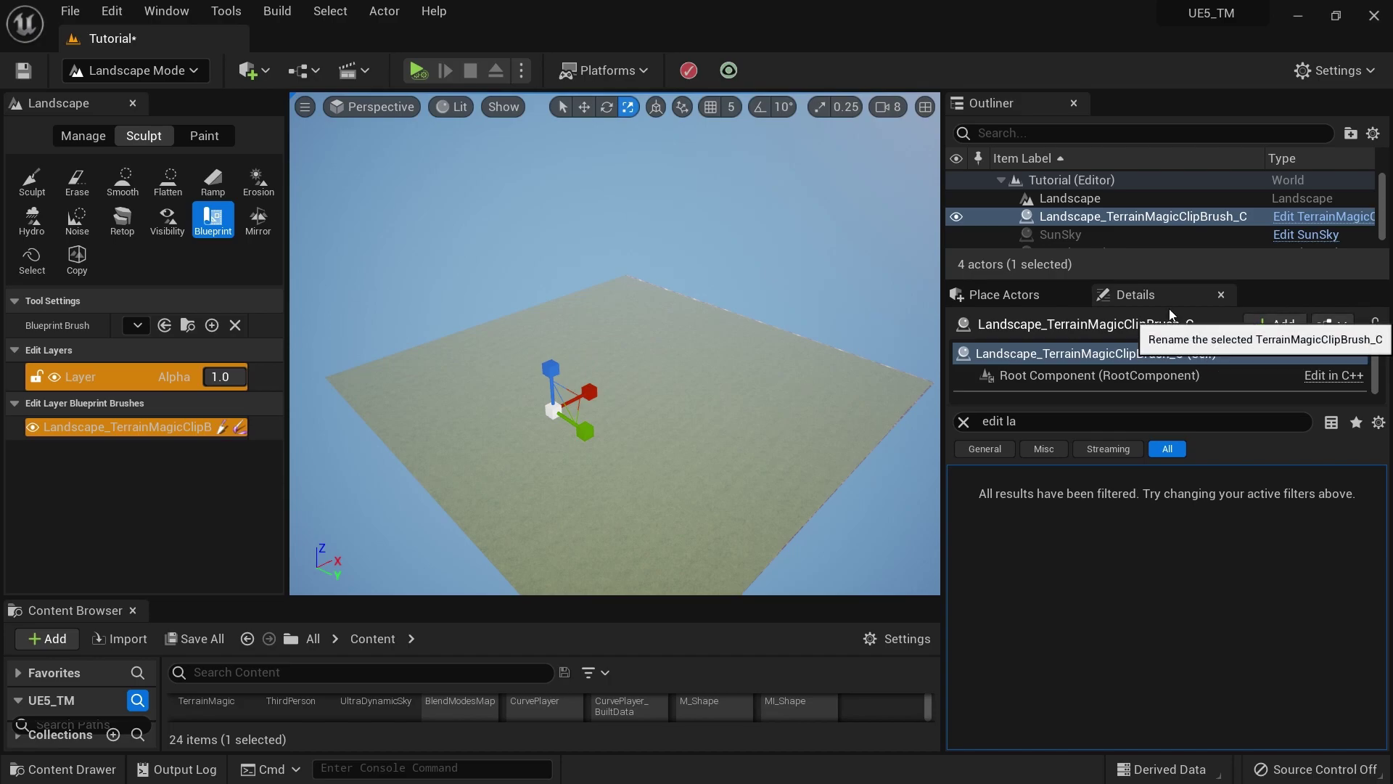
# Switch the editor from Landscape mode back to Select mode.
pyautogui.click(133, 71)
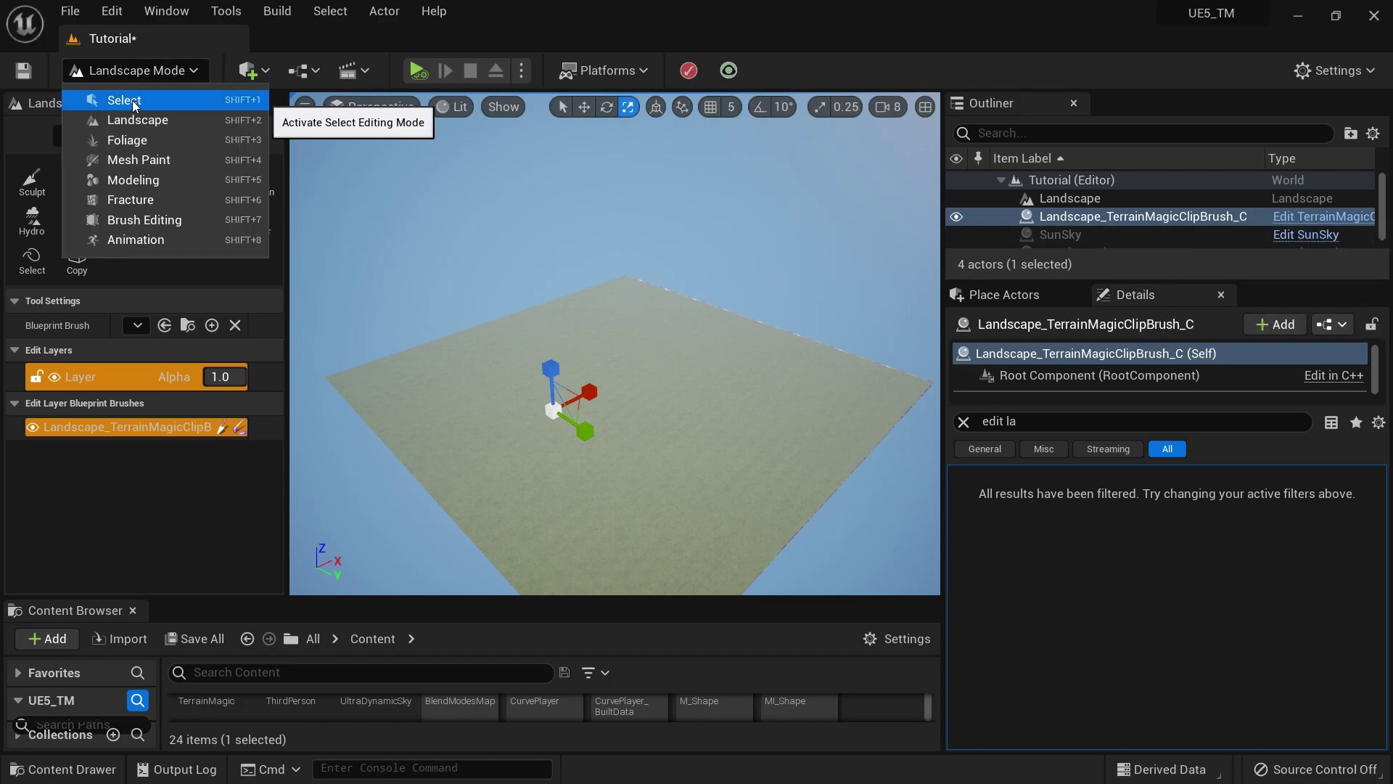
pyautogui.click(132, 100)
pyautogui.moveTo(417, 339); pyautogui.dragTo(469, 323, button='right')
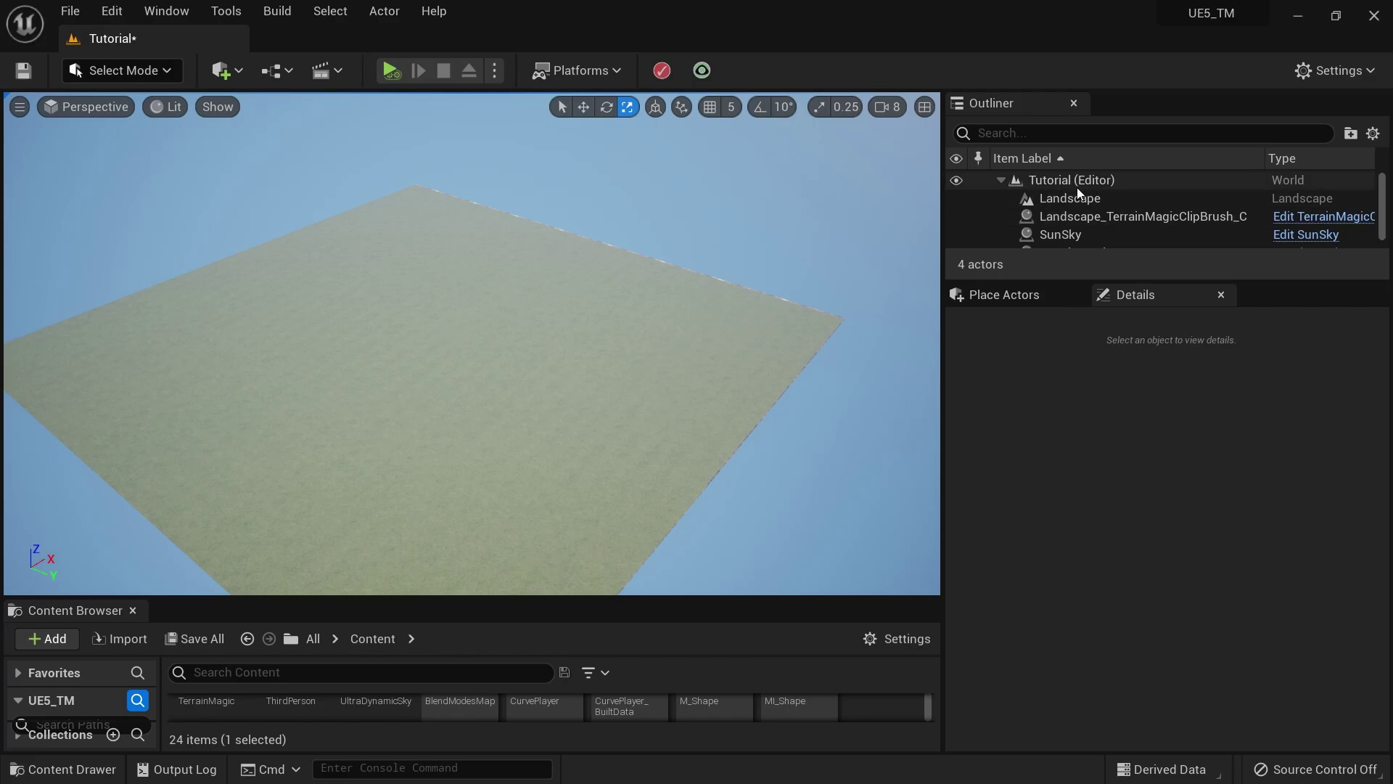
# Search the placeable actors for "Base Lan" and place a Base Landscape Clip on the landscape.
pyautogui.click(1030, 293)
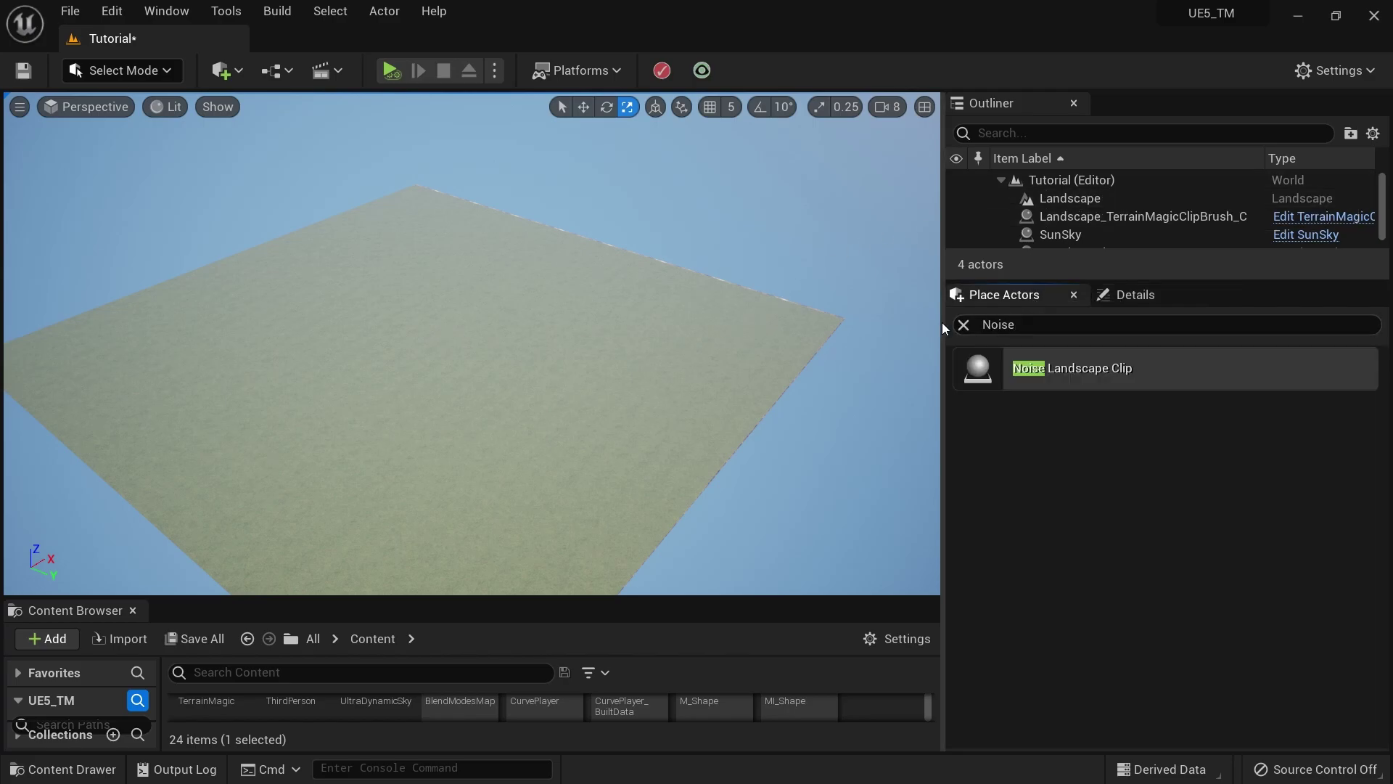
pyautogui.click(167, 11)
pyautogui.click(1000, 326)
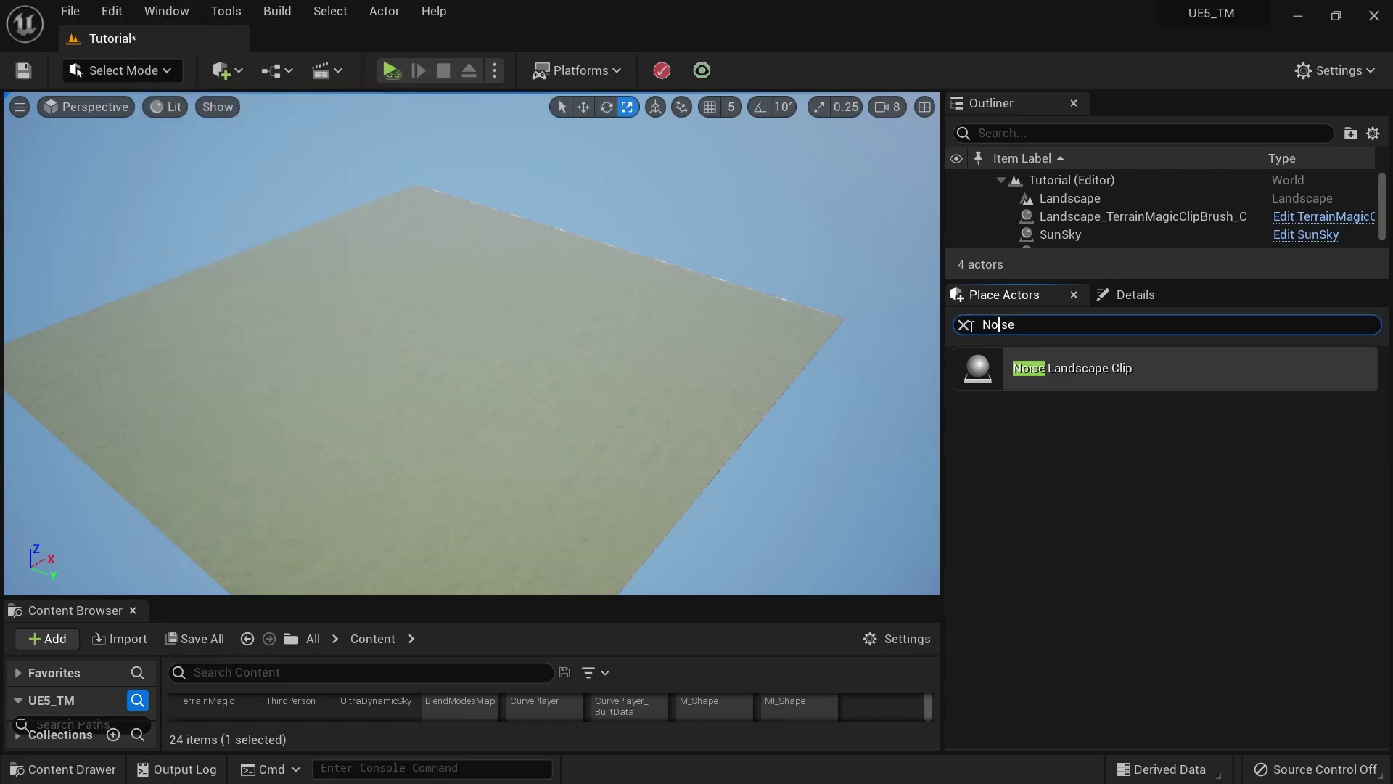
pyautogui.press('BackSpace')
pyautogui.write('Base Lan')
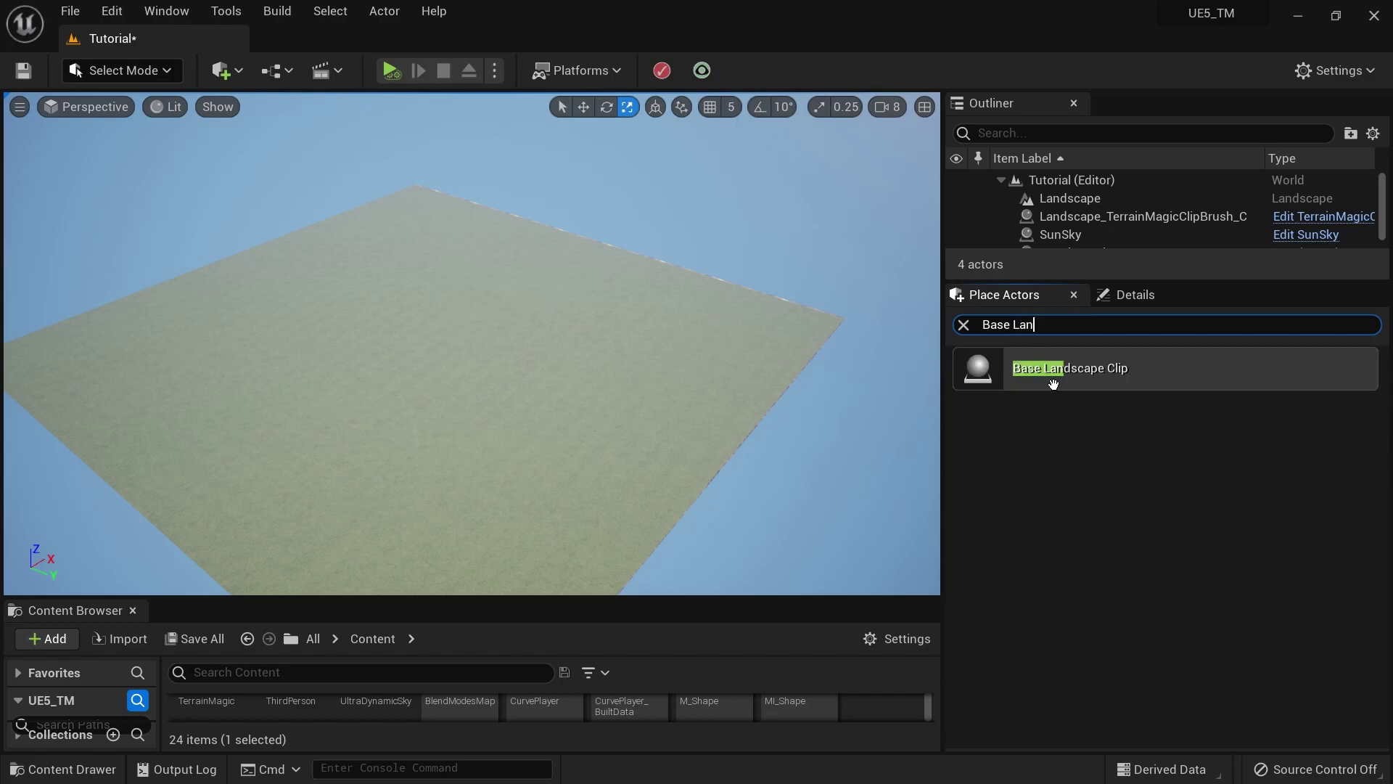
pyautogui.moveTo(1089, 398); pyautogui.dragTo(438, 358)
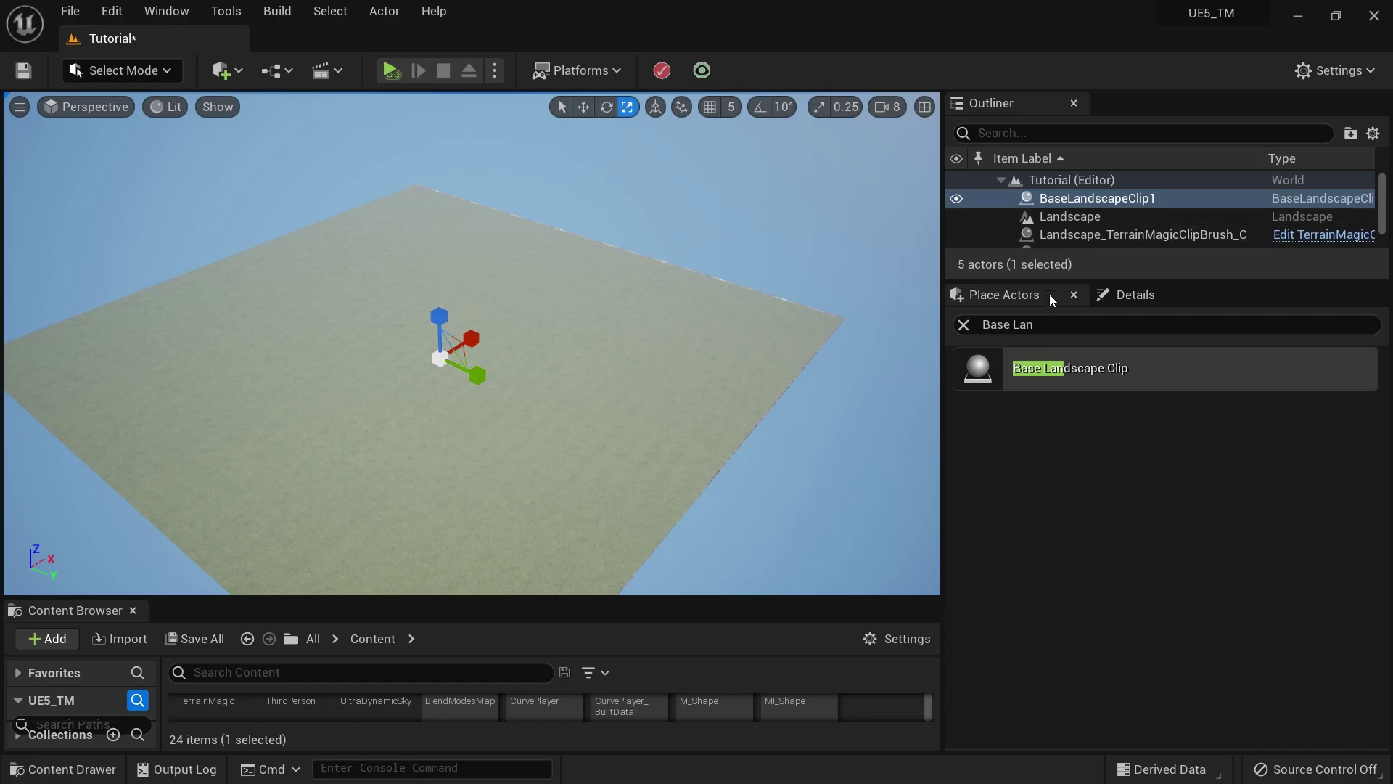
# Clear the clip's property filter, set its Base Value Preset to Absolute Maximum, and invalidate the landscape clips.
pyautogui.click(1129, 295)
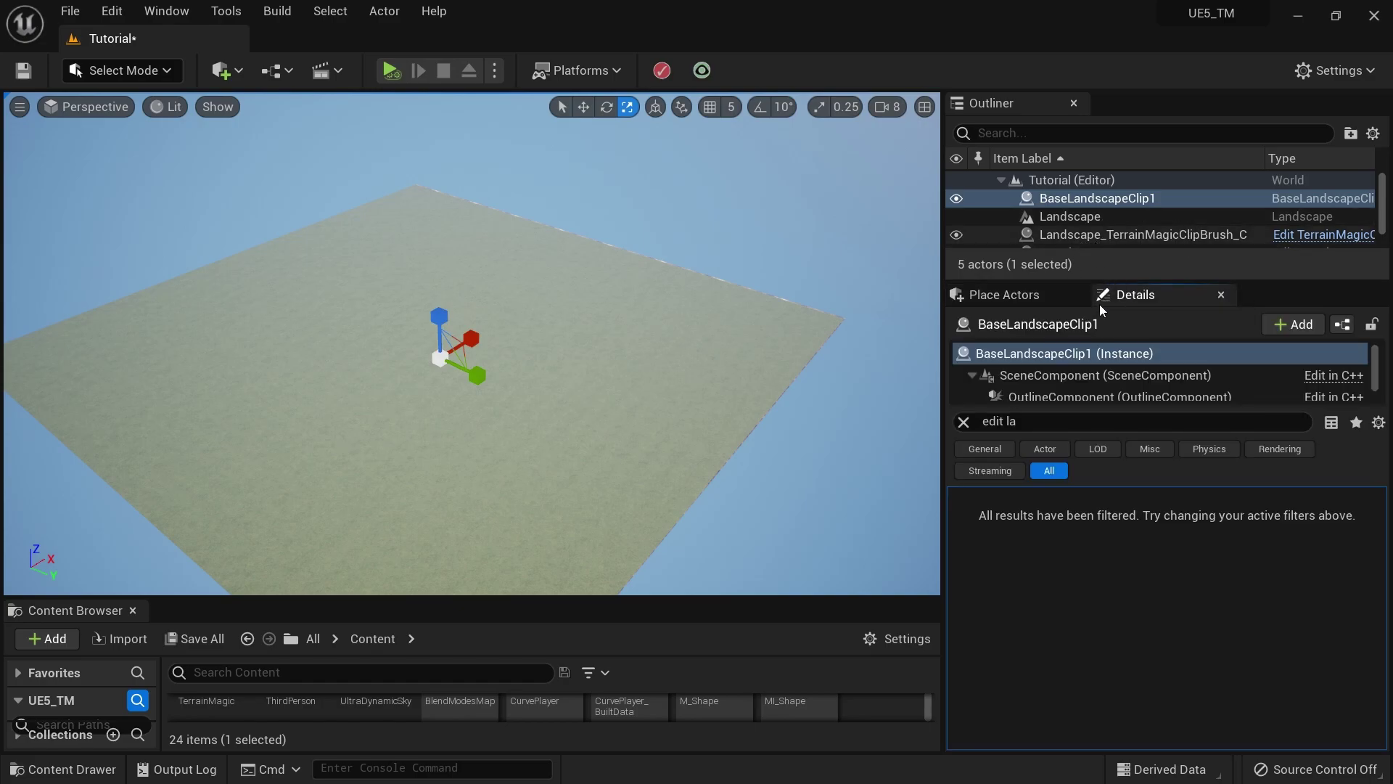
pyautogui.click(960, 425)
pyautogui.scroll(-3, 1194, 617)
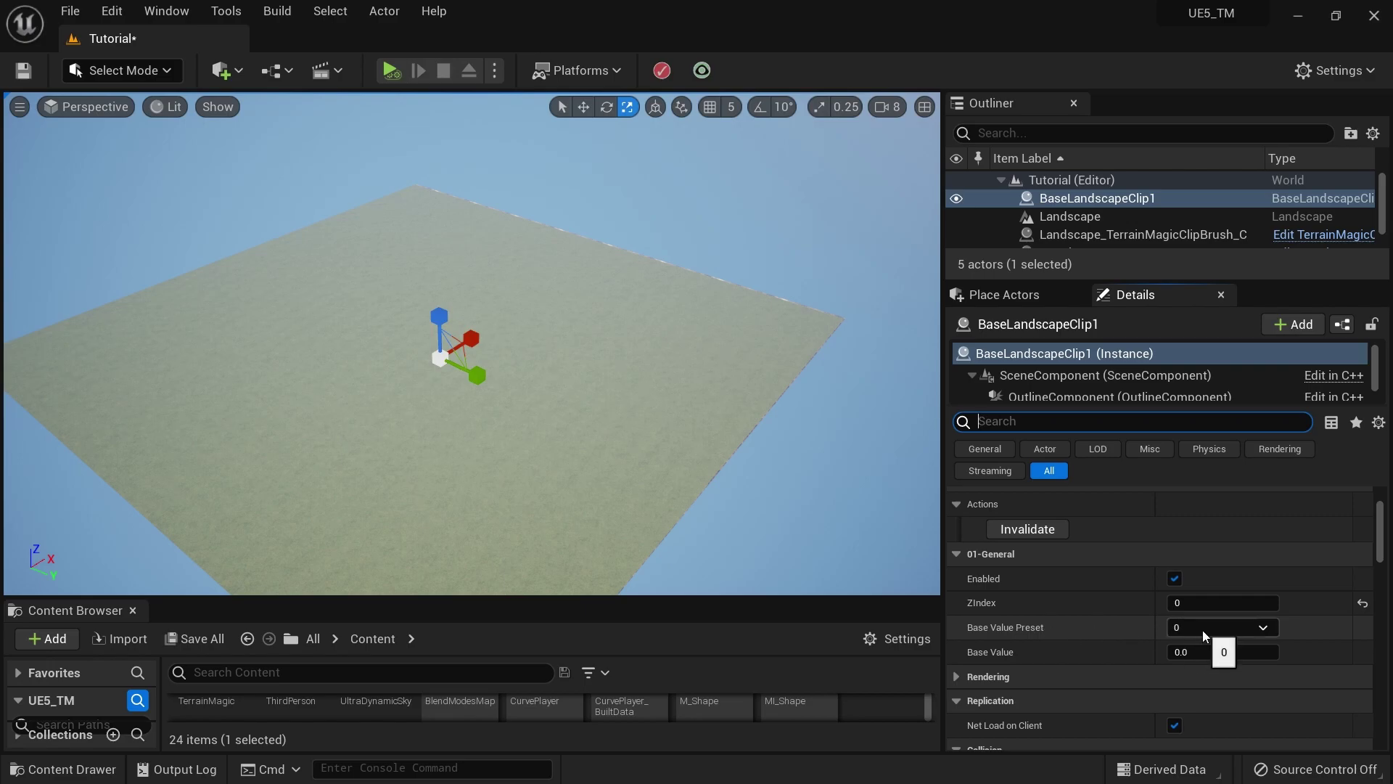
pyautogui.click(1201, 627)
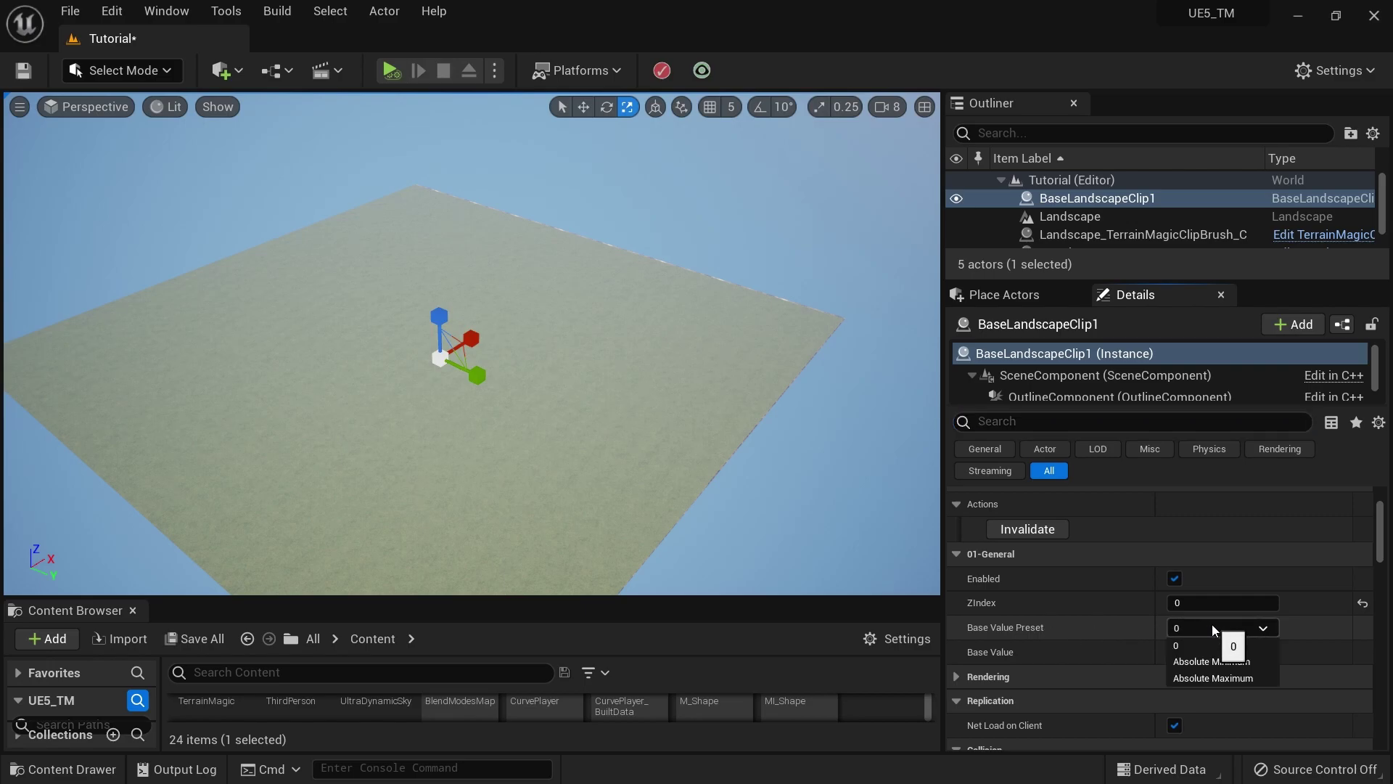
pyautogui.click(1229, 679)
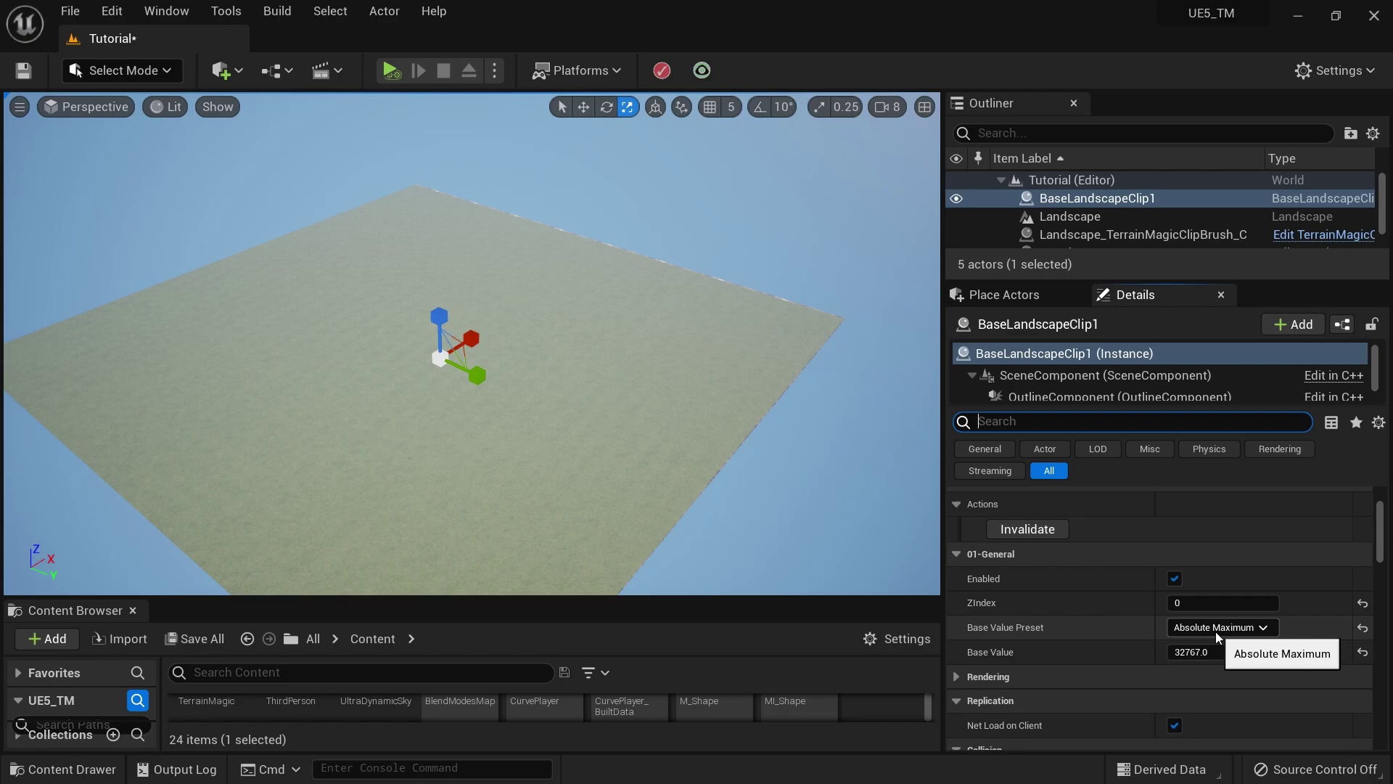
pyautogui.click(666, 75)
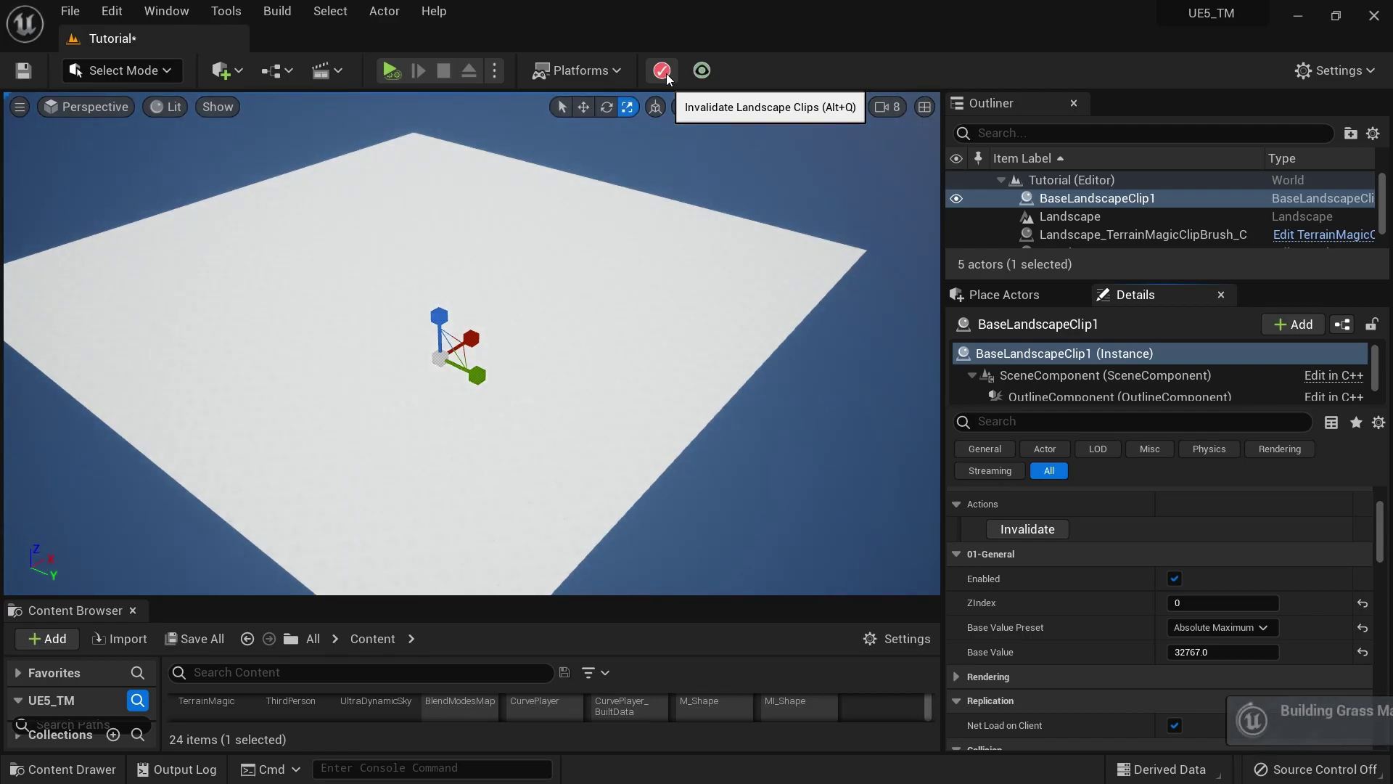
# Set the base clip's Base Value Preset to Absolute Minimum and invalidate the landscape clips.
pyautogui.click(1205, 634)
pyautogui.click(1214, 675)
pyautogui.click(661, 70)
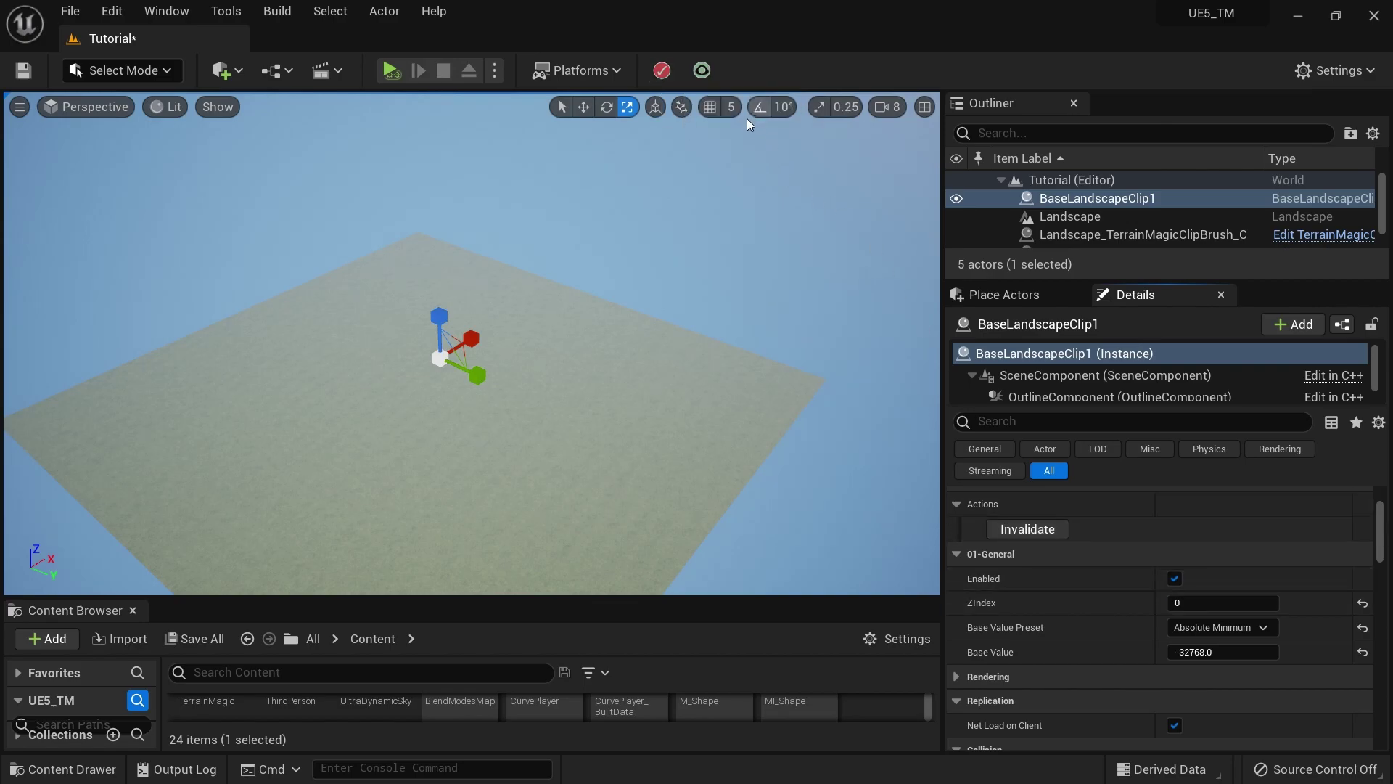
# Turn on landscape clips preview mode and compare the preview surface with the landscape below it.
pyautogui.click(700, 76)
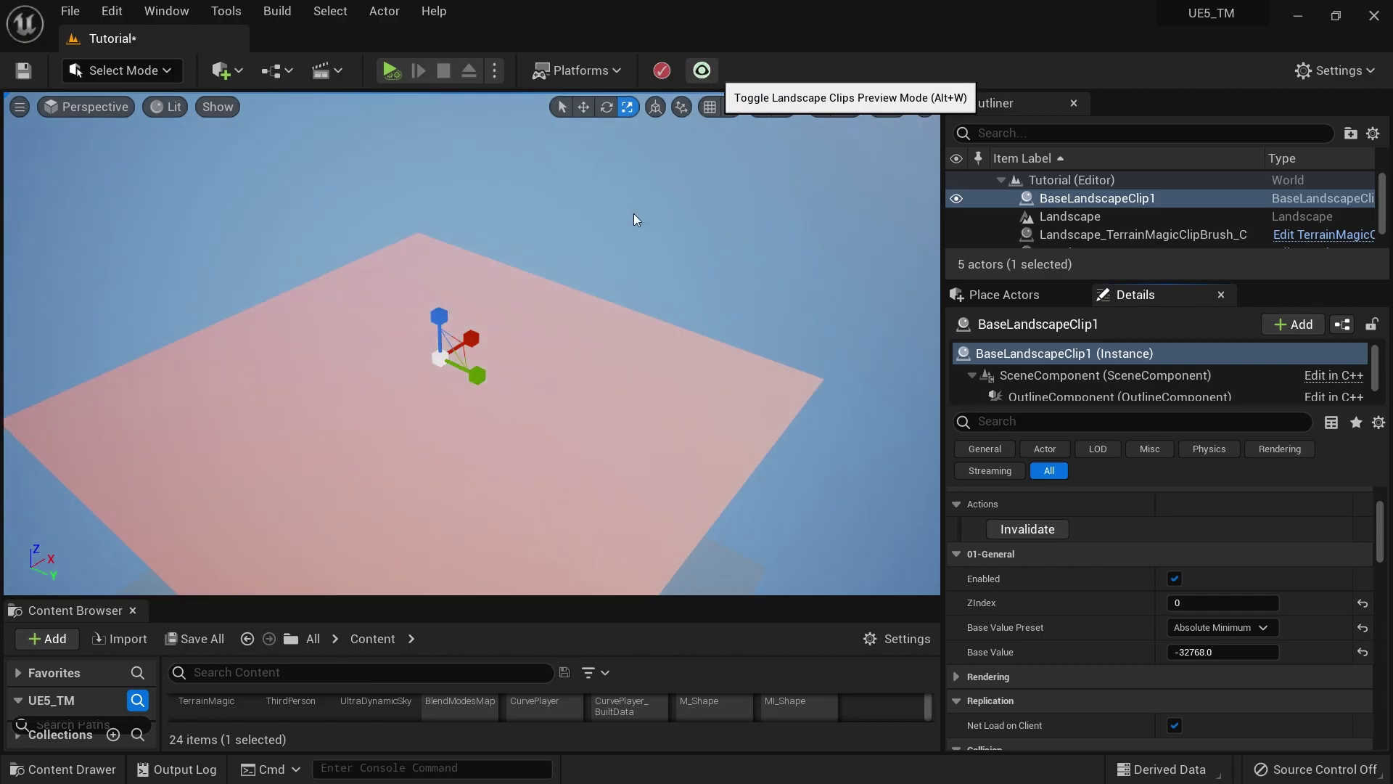
pyautogui.moveTo(670, 256); pyautogui.dragTo(708, 351, button='right')
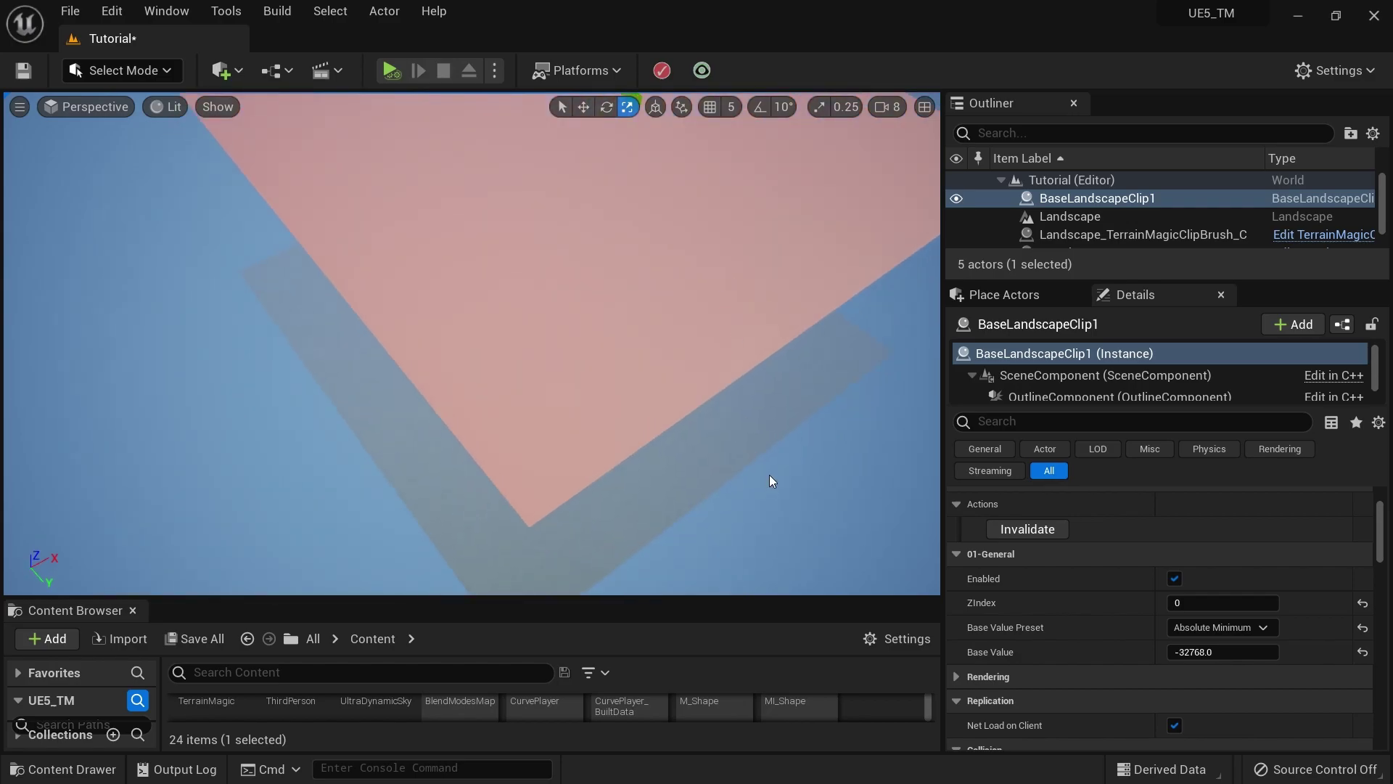
pyautogui.press('f')
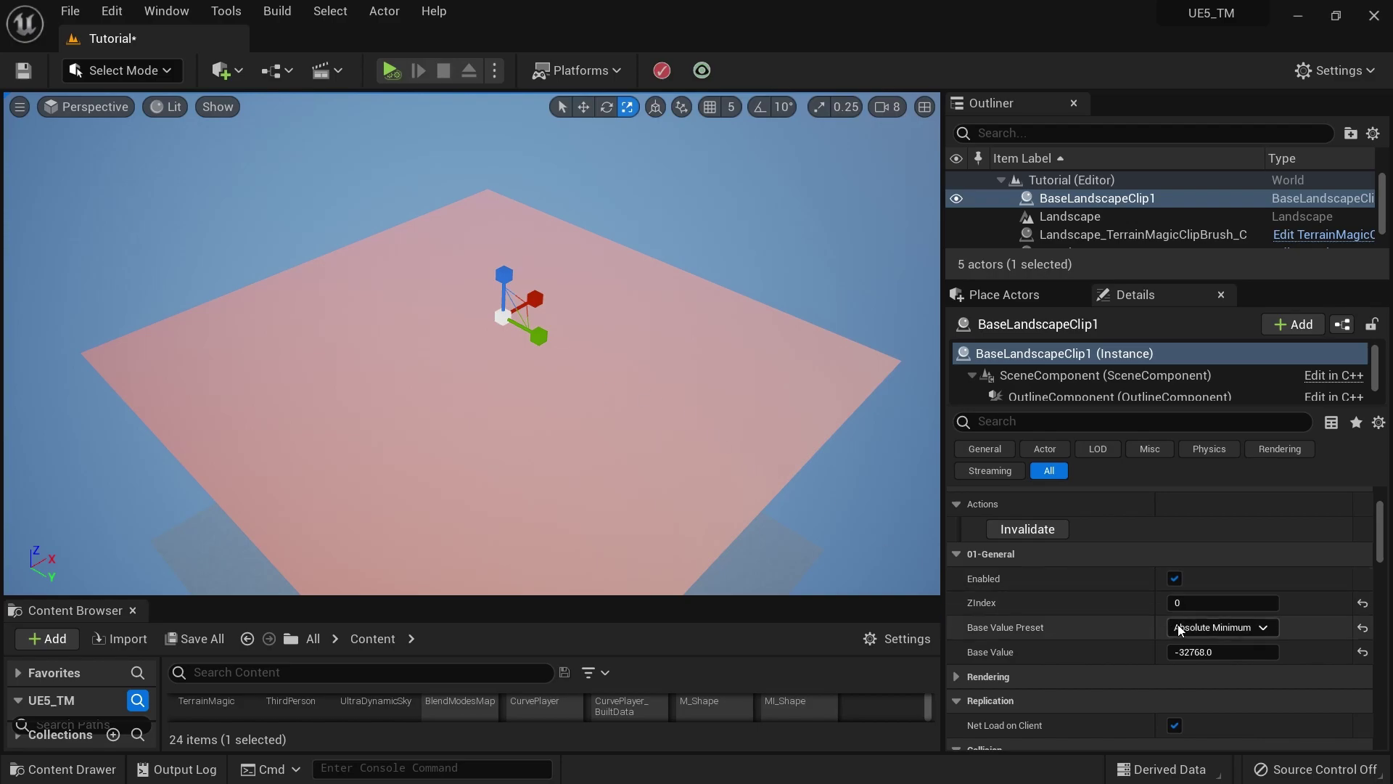
# Preview the Base Value Presets 0 and Absolute Maximum on the base clip, and return it to Absolute Minimum.
pyautogui.click(1219, 628)
pyautogui.click(1200, 648)
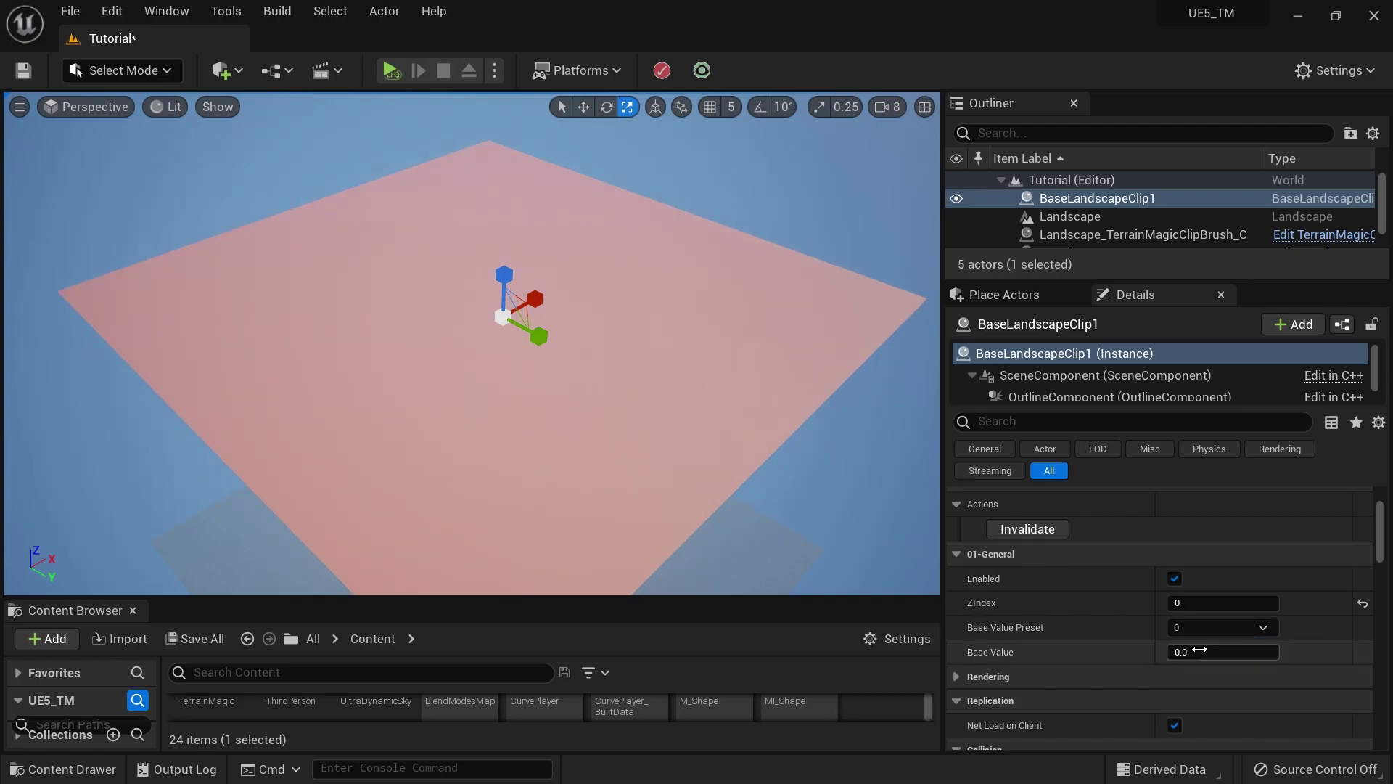
pyautogui.click(1209, 628)
pyautogui.click(1214, 676)
pyautogui.click(1214, 627)
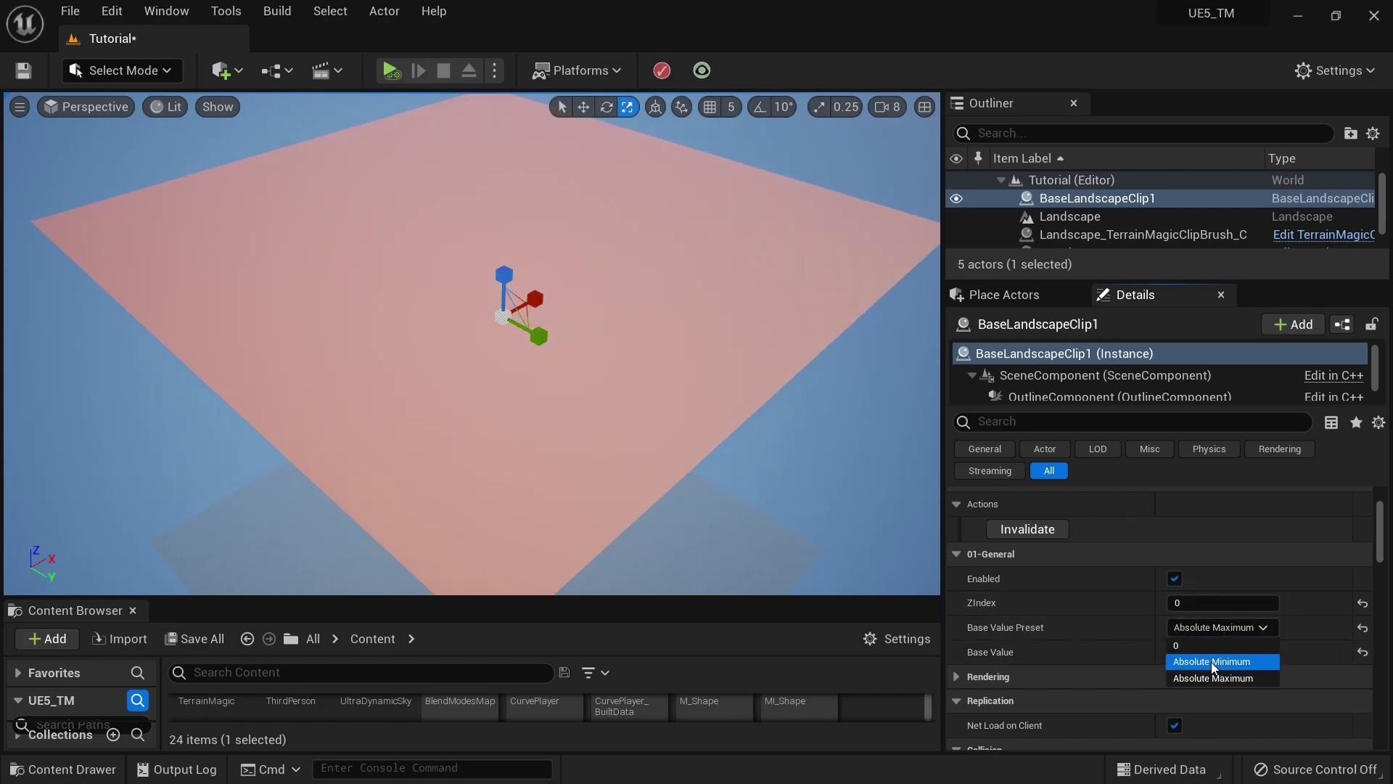
pyautogui.click(1211, 661)
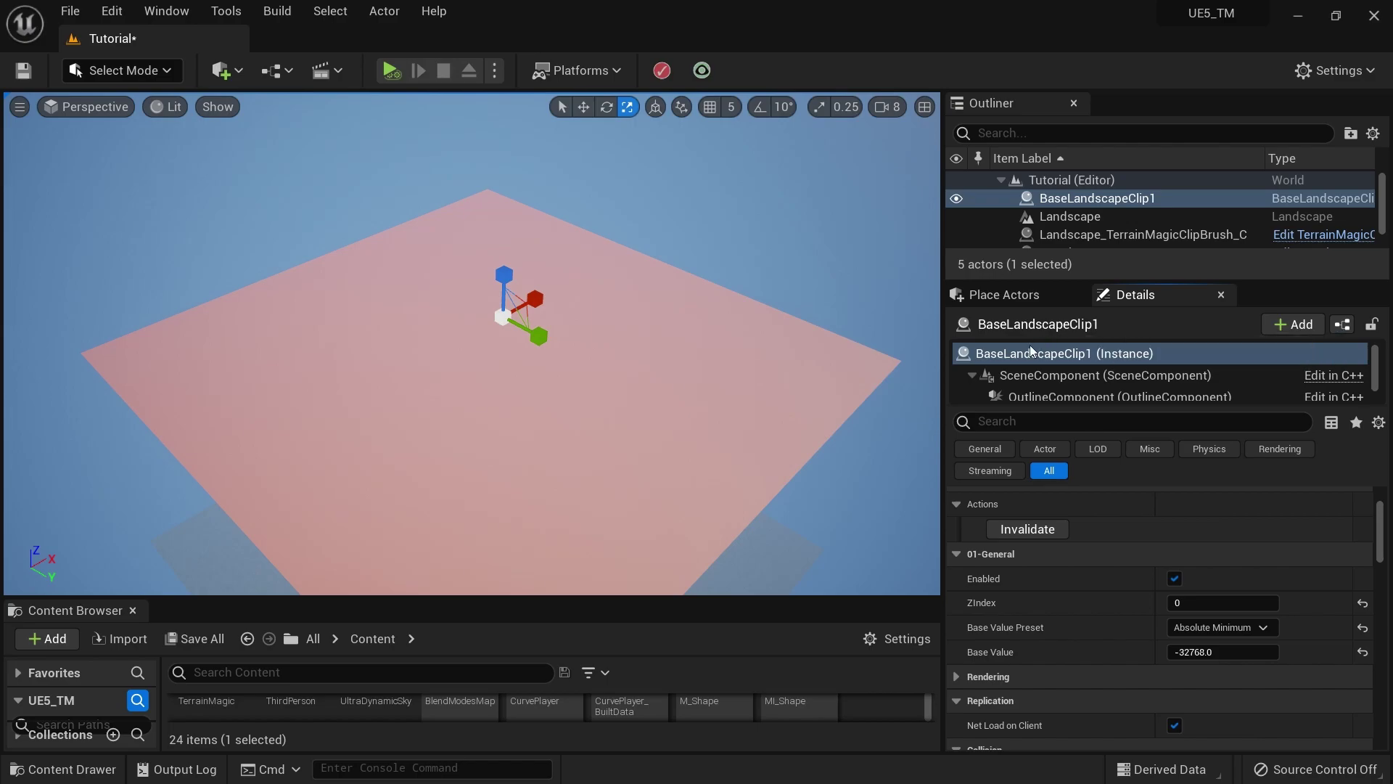
# Search the placeable actors for "Noise La" and place a Noise Landscape Clip on the landscape.
pyautogui.click(1005, 295)
pyautogui.click(965, 325)
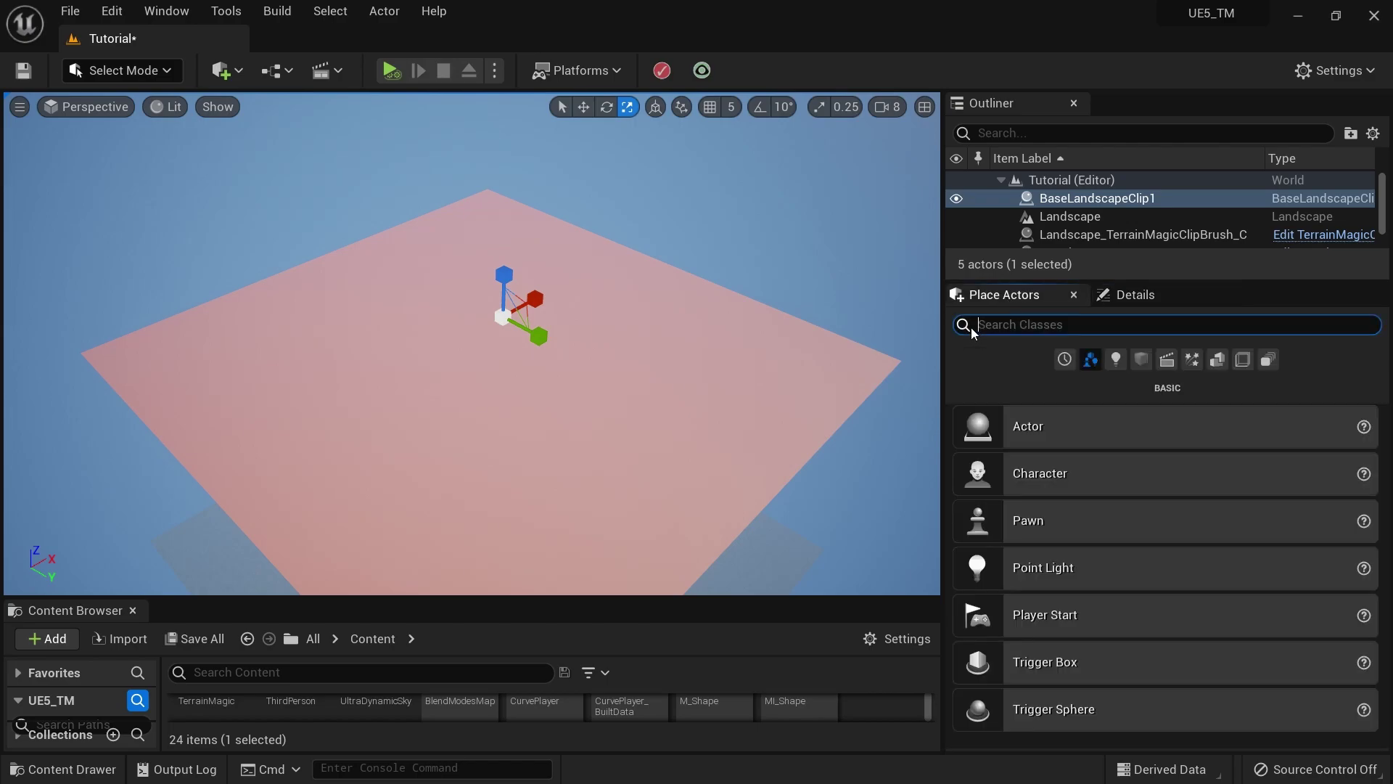
pyautogui.write('Noise La')
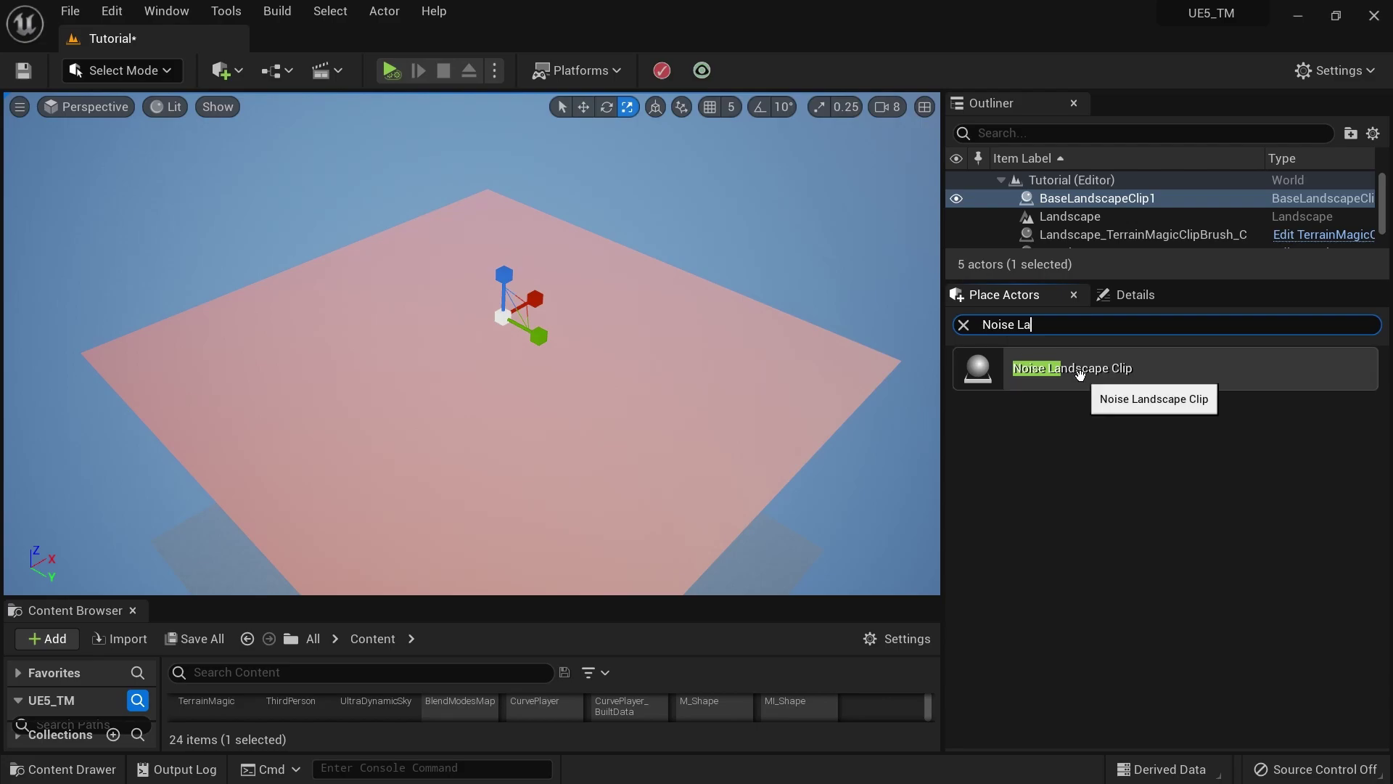
pyautogui.moveTo(1080, 373); pyautogui.dragTo(753, 329)
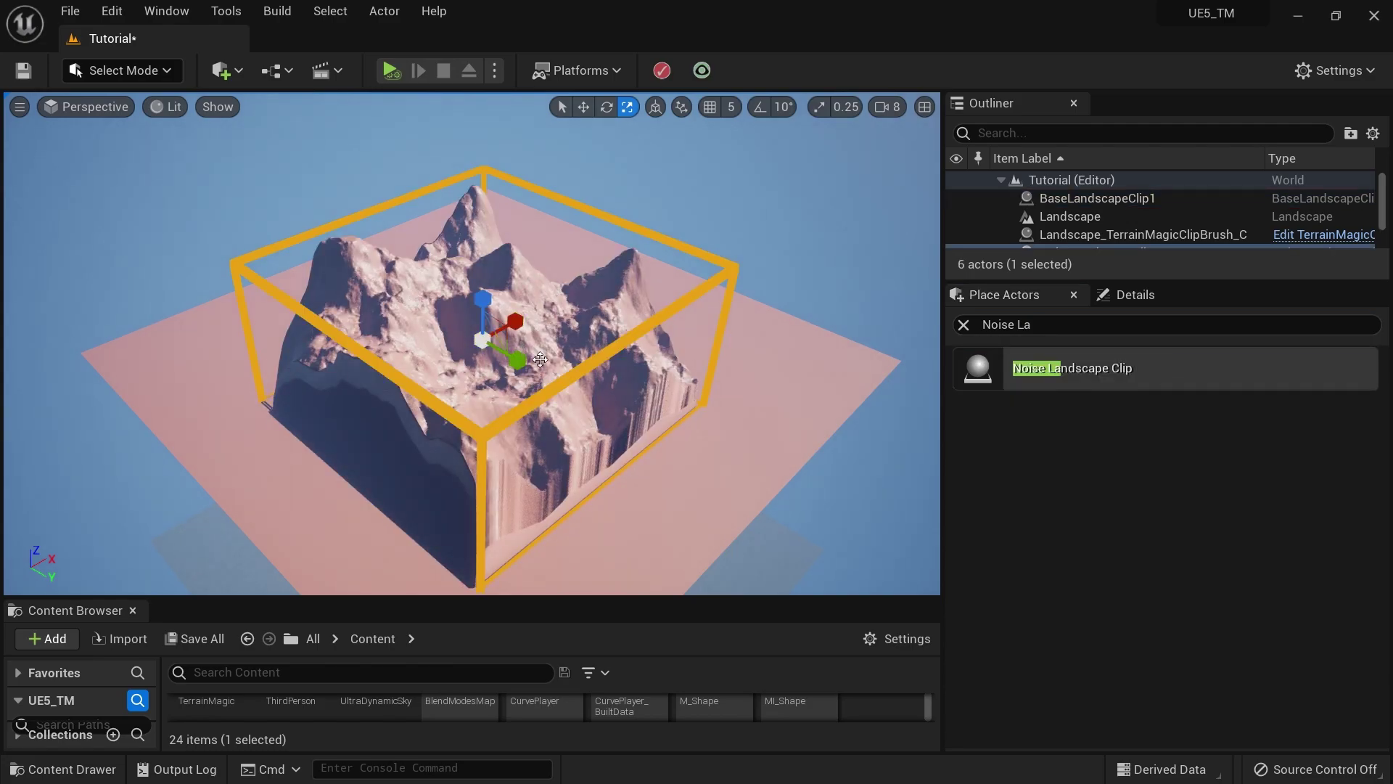
# Show the noise clip's properties and move the clip a short distance along its X axis.
pyautogui.click(1134, 298)
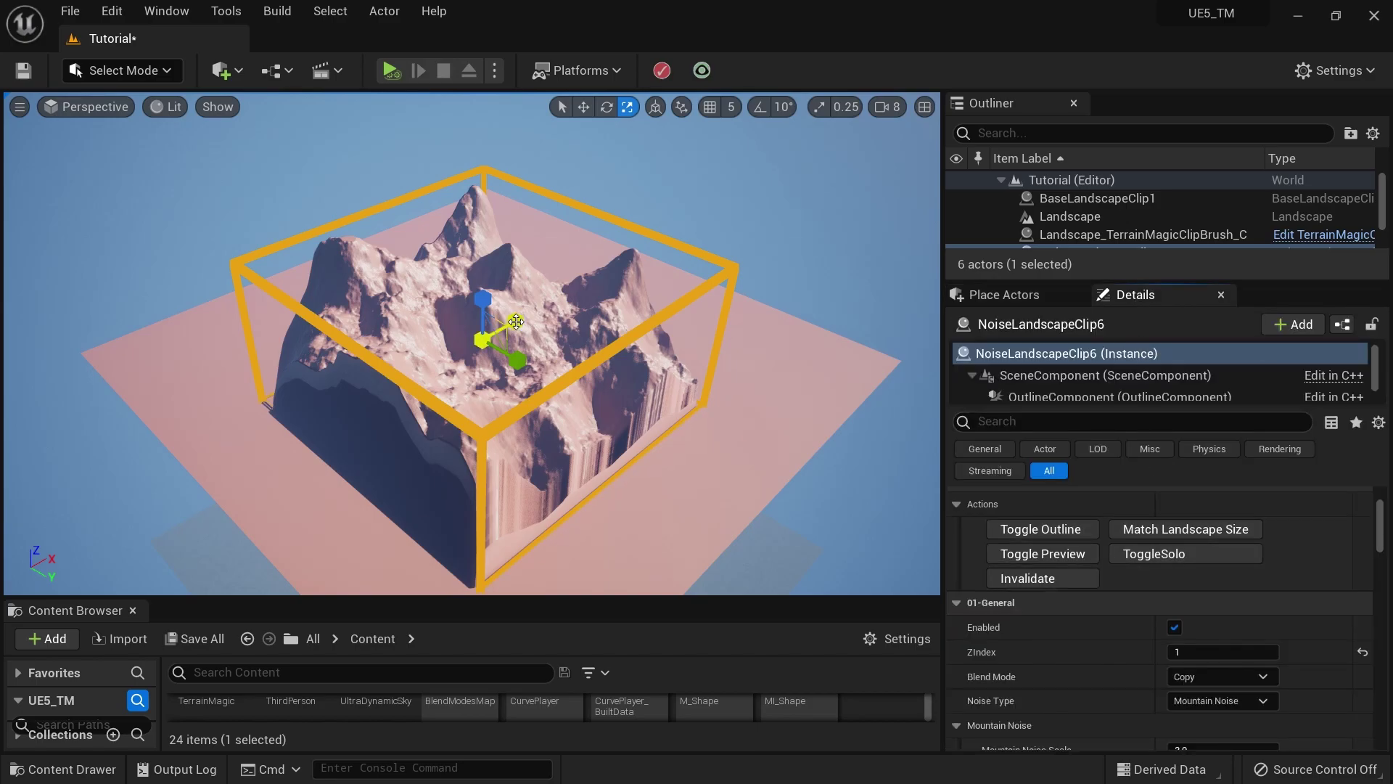
pyautogui.press('w')
pyautogui.moveTo(526, 319); pyautogui.dragTo(555, 320)
pyautogui.press('e')
pyautogui.press('r')
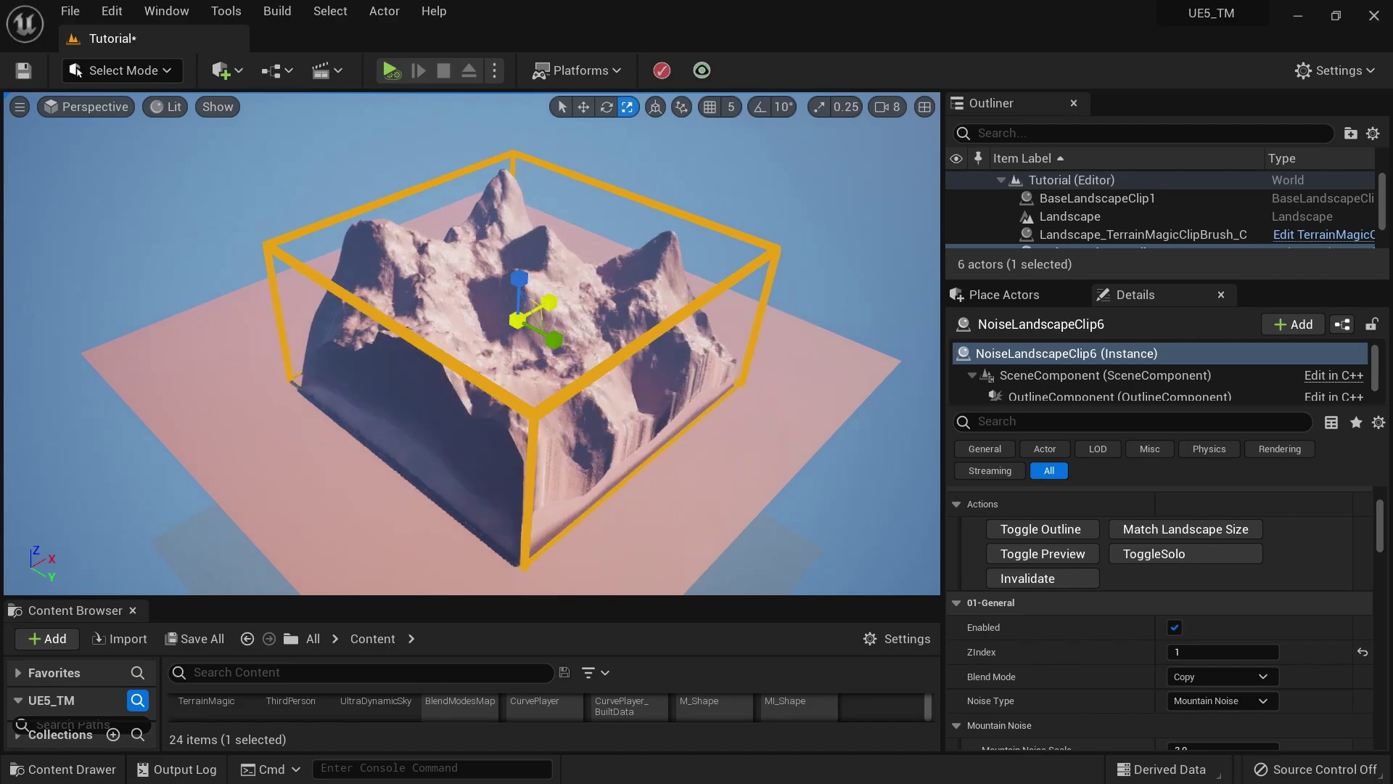
# Resize the noise clip to match the landscape size and check the resulting terrain.
pyautogui.click(1177, 534)
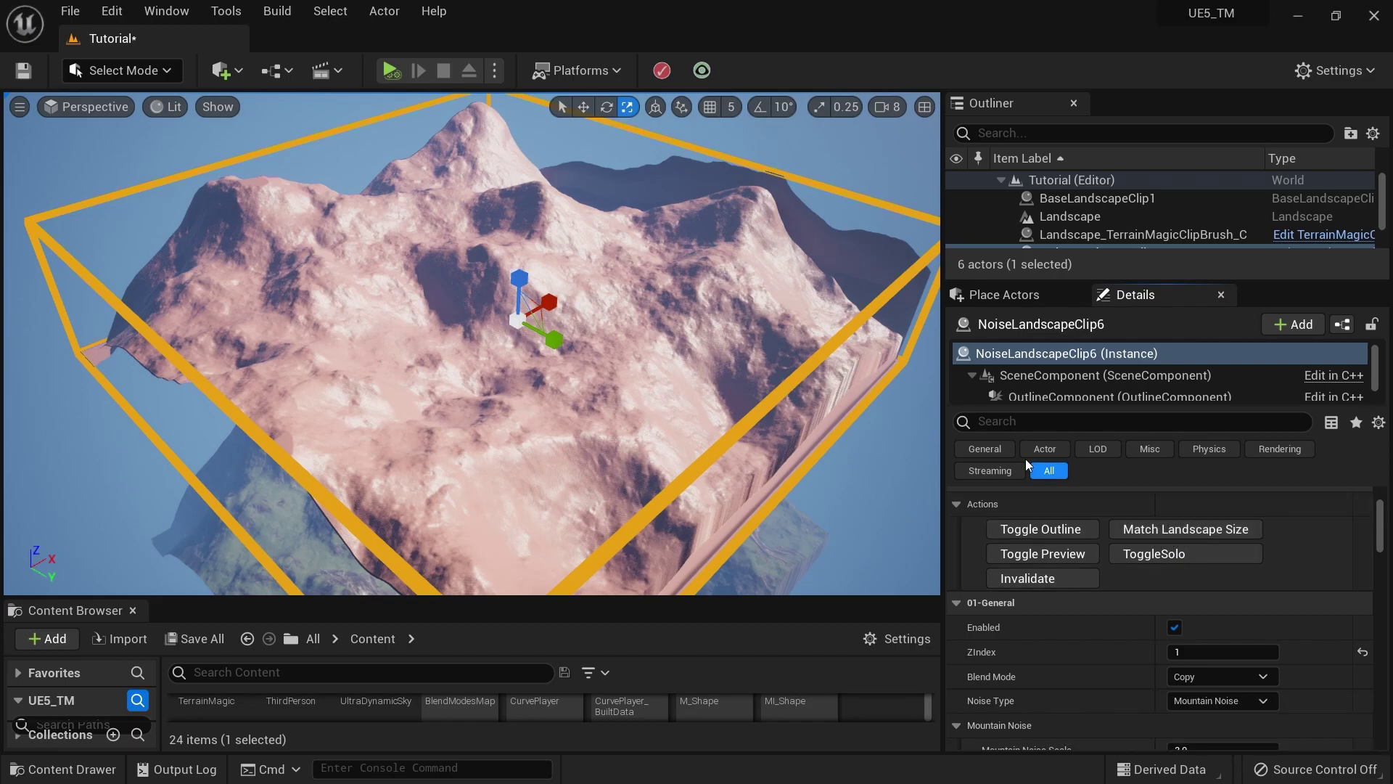
pyautogui.moveTo(472, 343); pyautogui.dragTo(519, 349, button='right')
pyautogui.moveTo(725, 380)
pyautogui.mouseDown(button='right')
pyautogui.moveTo(731, 356)
pyautogui.moveTo(741, 366)
pyautogui.moveTo(725, 380)
pyautogui.mouseUp(button='right')
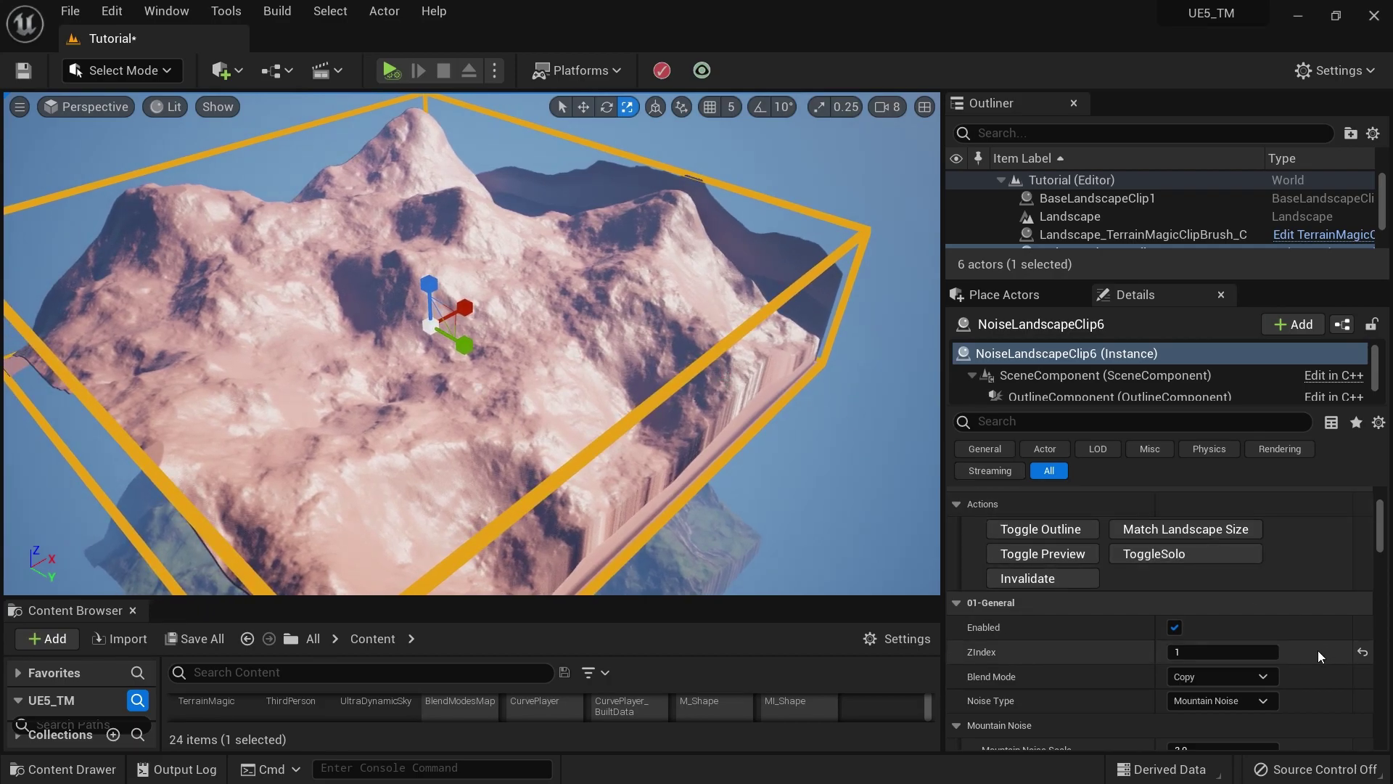
# Vary the Mountain Noise settings, with Position at 0.342863, -0.07214, and reset Details, Contrast, Sharpness and Seed to their defaults.
pyautogui.scroll(-4, 1316, 650)
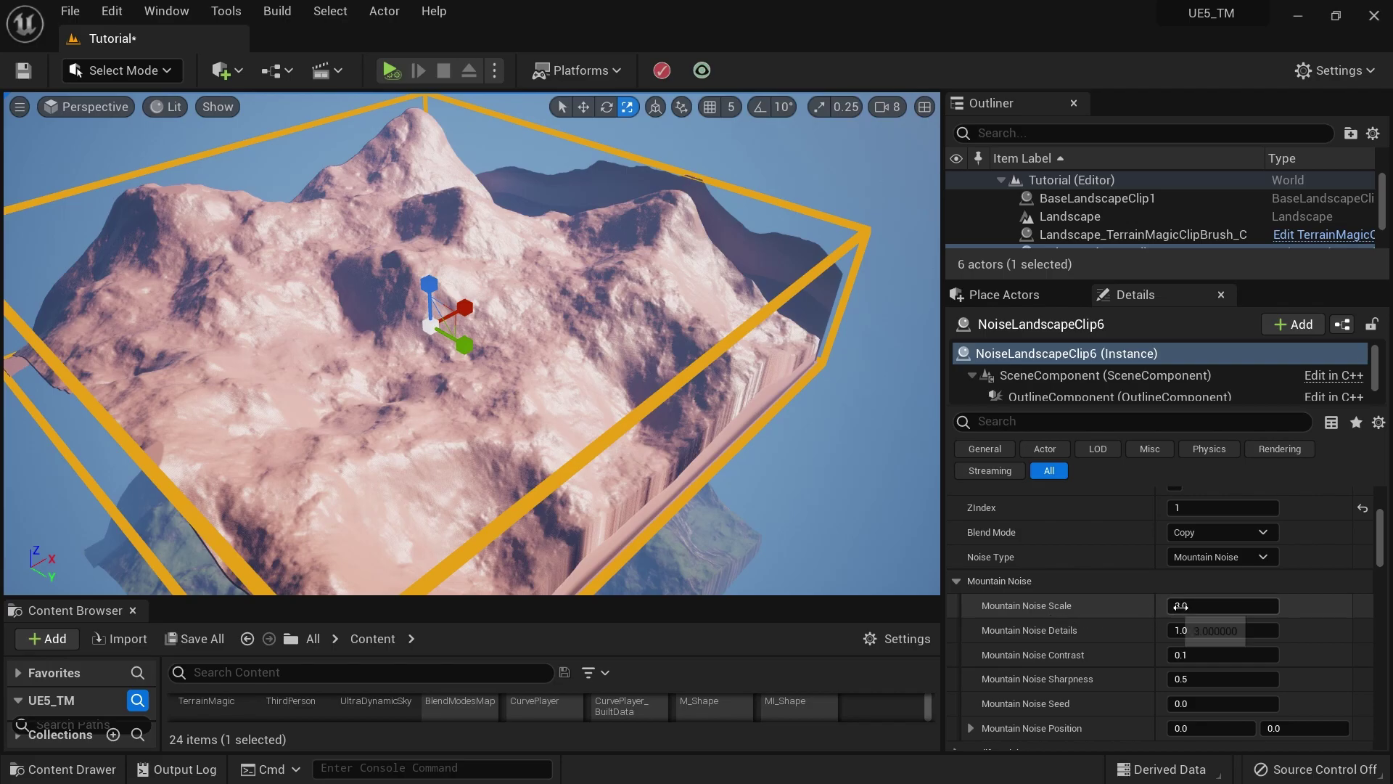
pyautogui.moveTo(1182, 630); pyautogui.dragTo(1291, 729)
pyautogui.click(1363, 630)
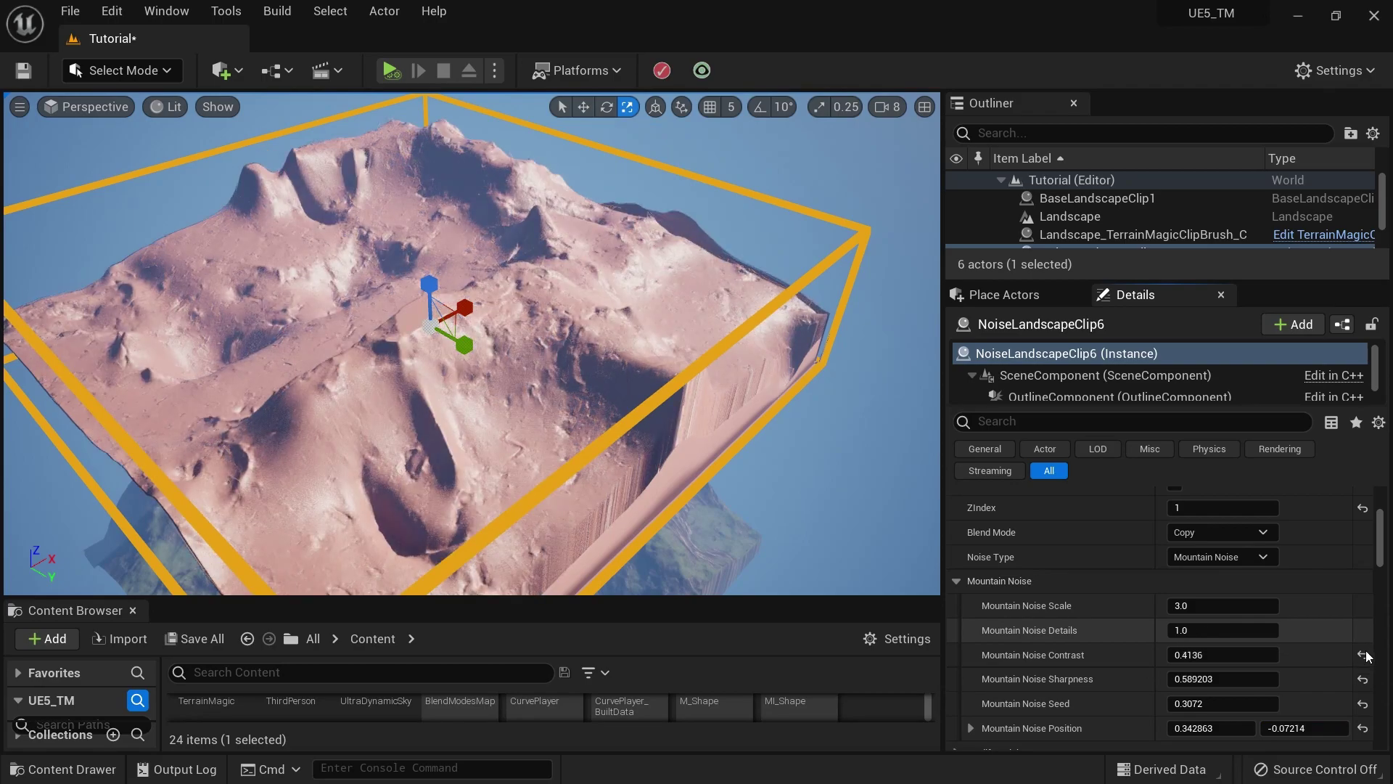
pyautogui.click(1363, 654)
pyautogui.click(1362, 678)
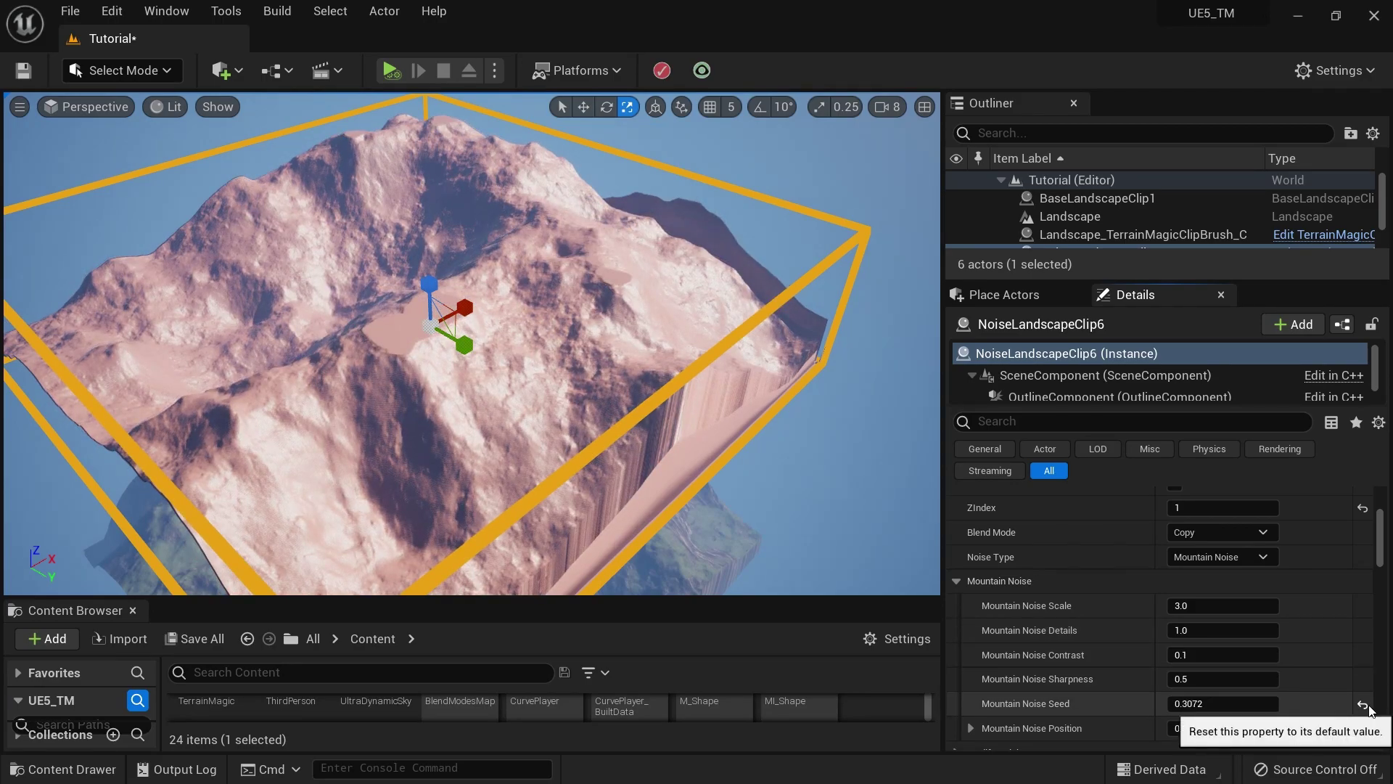
pyautogui.click(1363, 703)
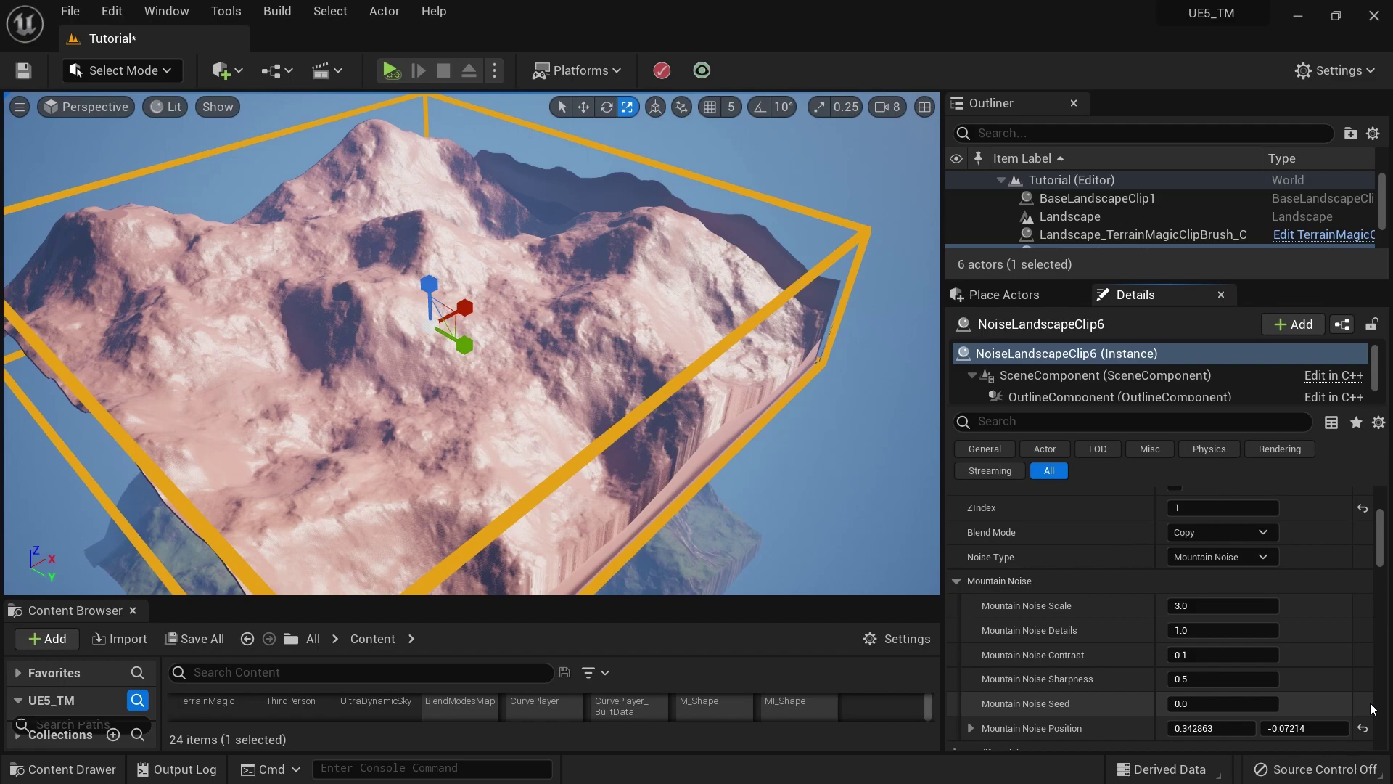
# Collapse the Mountain Noise settings and set the noise clip's Fade Mode to Circular.
pyautogui.click(959, 584)
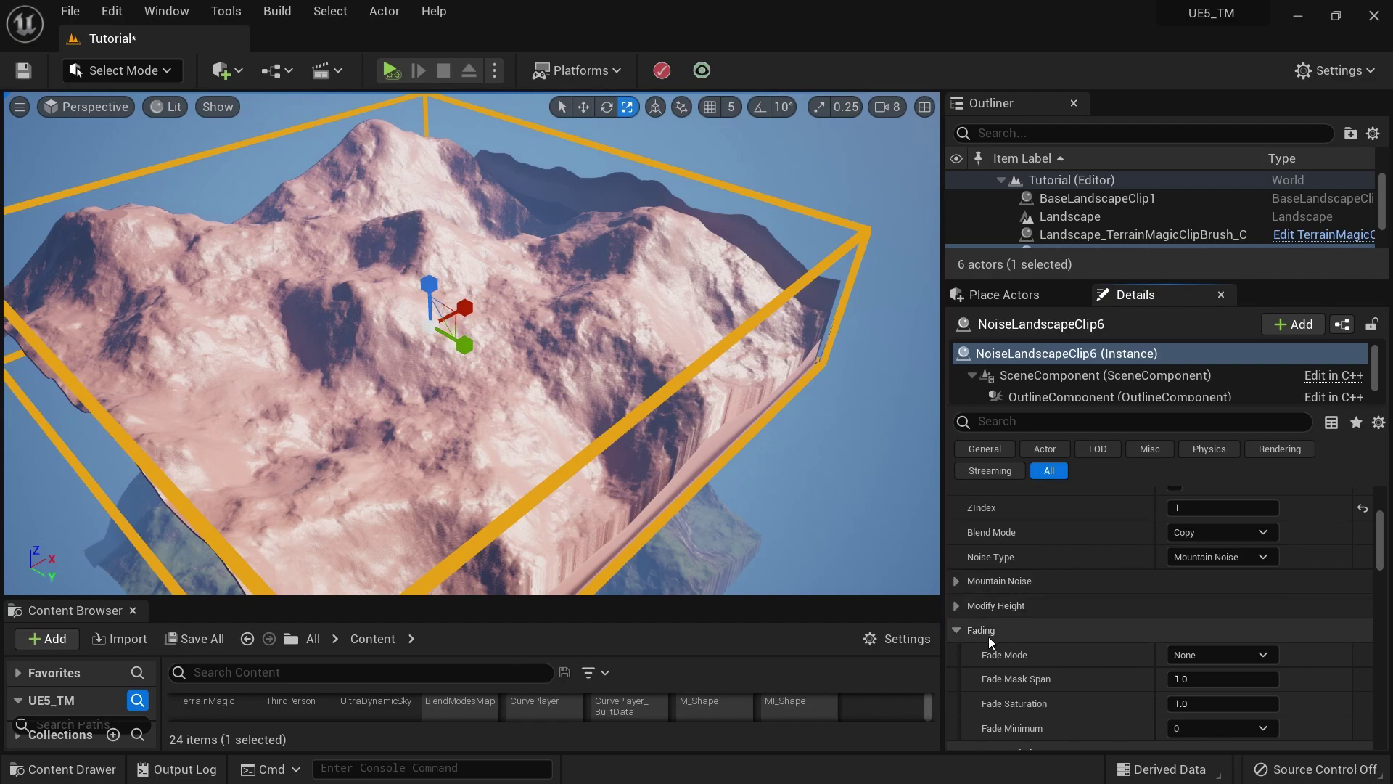
pyautogui.click(1200, 654)
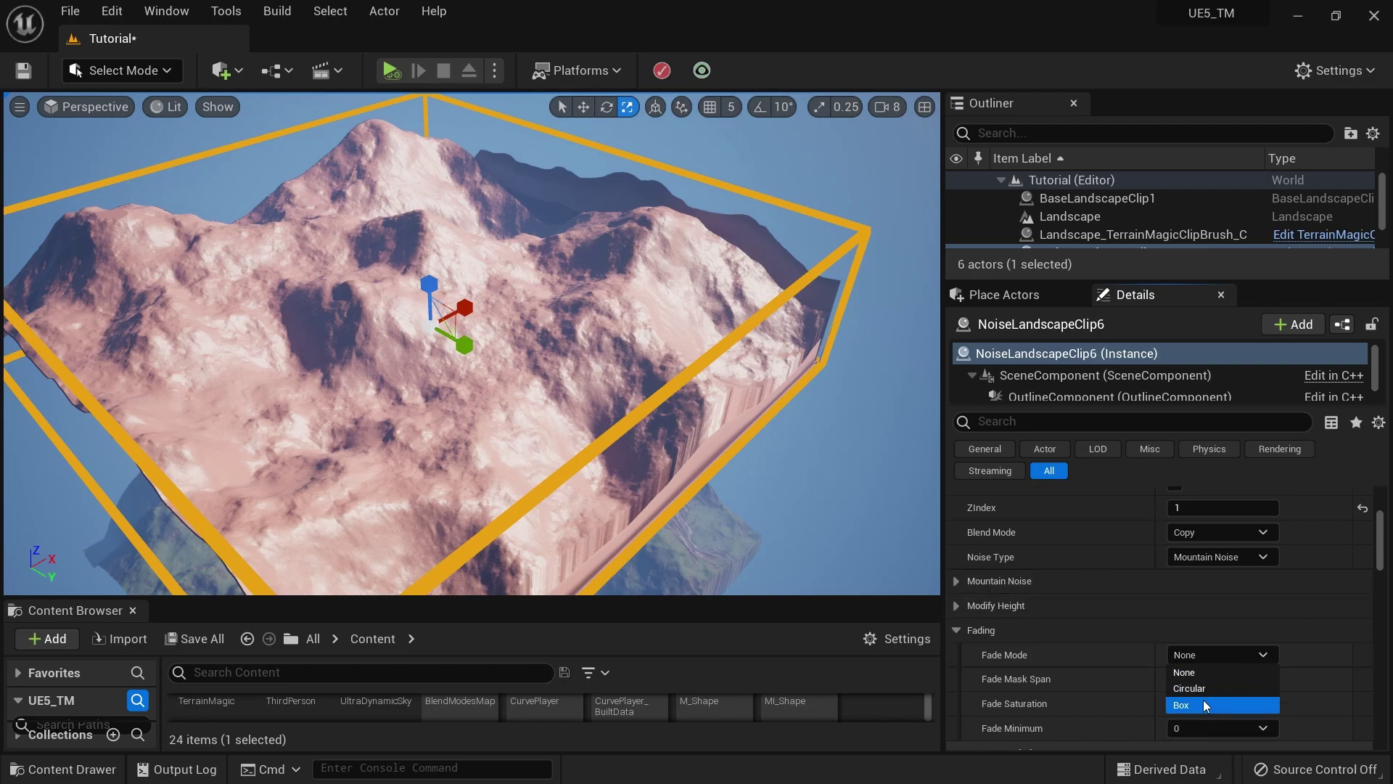
pyautogui.click(1201, 690)
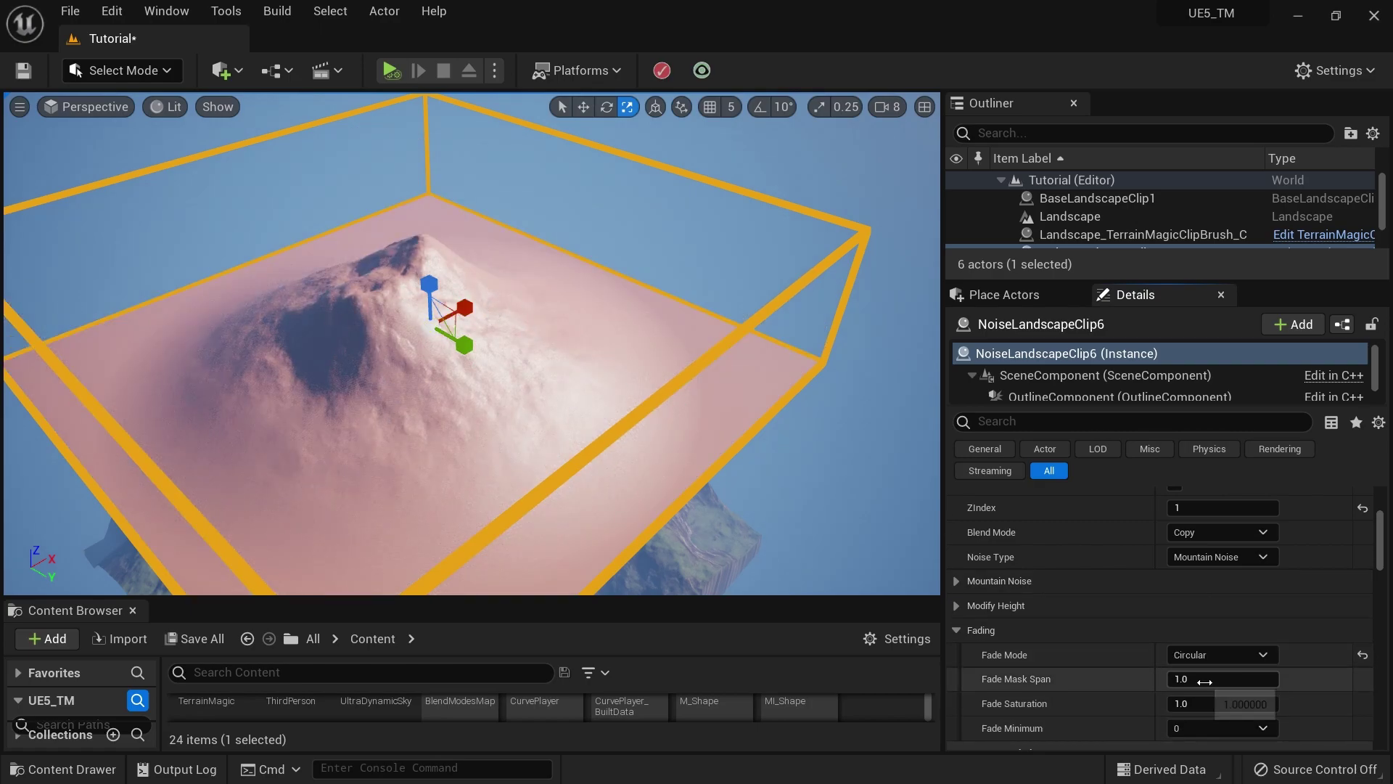
# Set the noise clip's Fade Mask Span to 0.6736 and Fade Saturation to 2.771667.
pyautogui.moveTo(1214, 679)
pyautogui.mouseDown()
pyautogui.moveTo(1161, 679)
pyautogui.moveTo(1224, 679)
pyautogui.moveTo(1210, 679)
pyautogui.mouseUp()
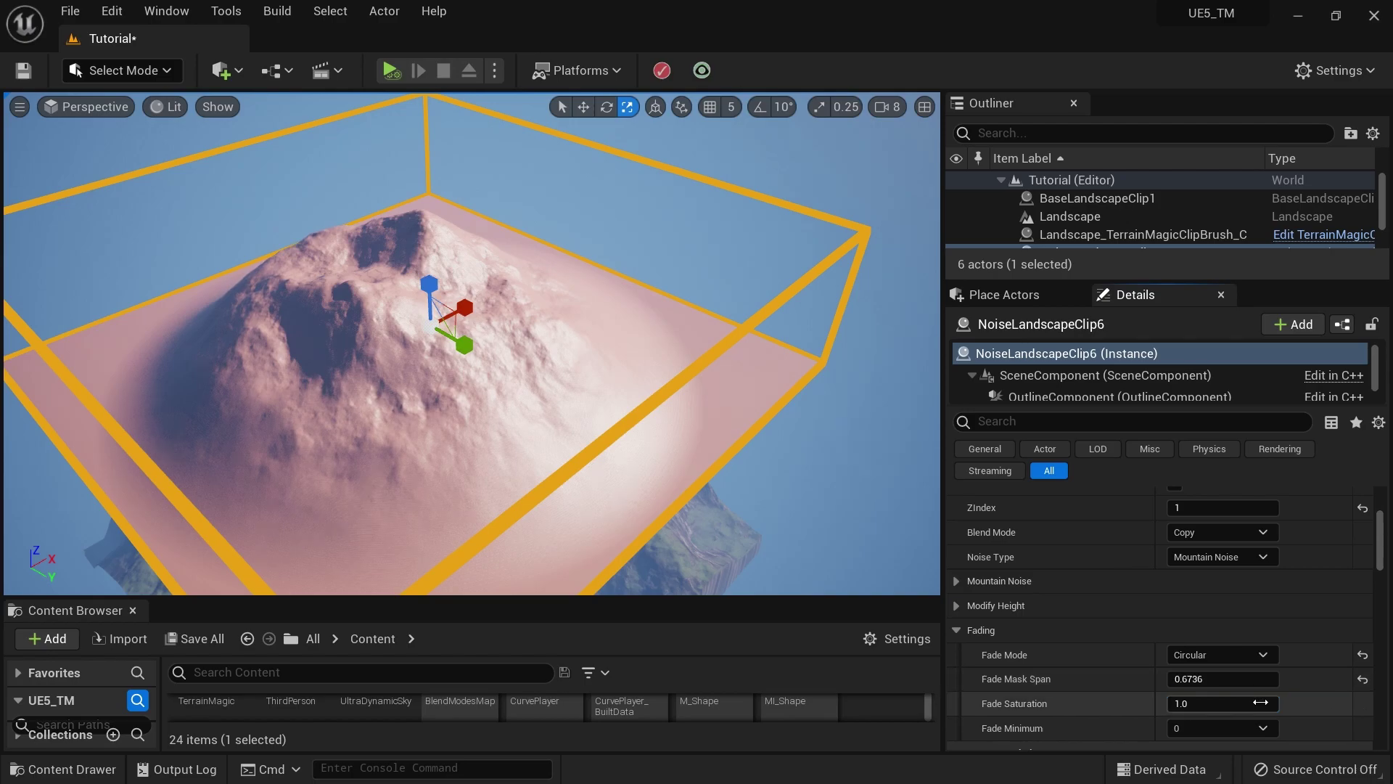
pyautogui.moveTo(1223, 703)
pyautogui.mouseDown()
pyautogui.moveTo(1198, 704)
pyautogui.moveTo(1234, 703)
pyautogui.mouseUp()
pyautogui.moveTo(1222, 704)
pyautogui.mouseDown()
pyautogui.moveTo(1174, 704)
pyautogui.moveTo(1223, 704)
pyautogui.mouseUp()
# Set the noise clip's Fade Minimum to HeightMap Range Output Min.
pyautogui.scroll(-1, 1214, 691)
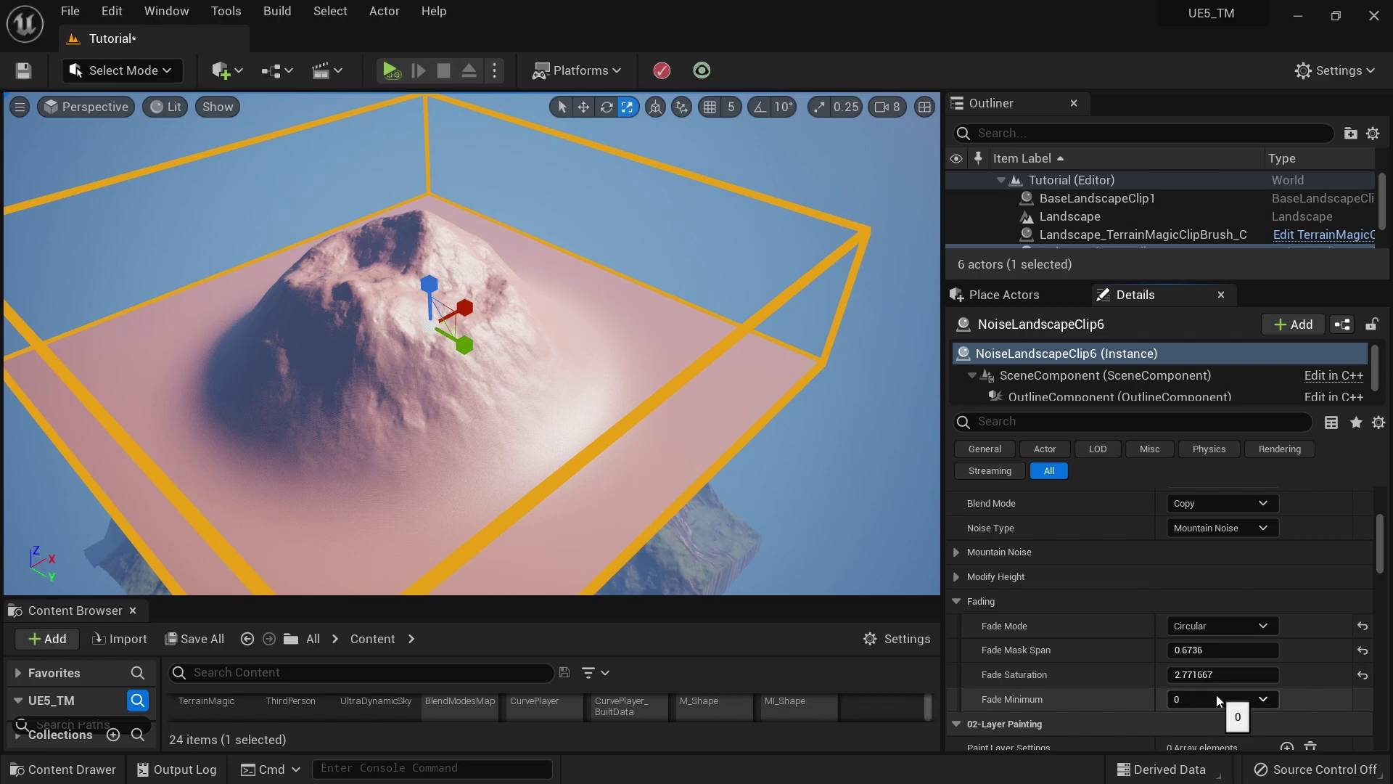
pyautogui.click(1216, 698)
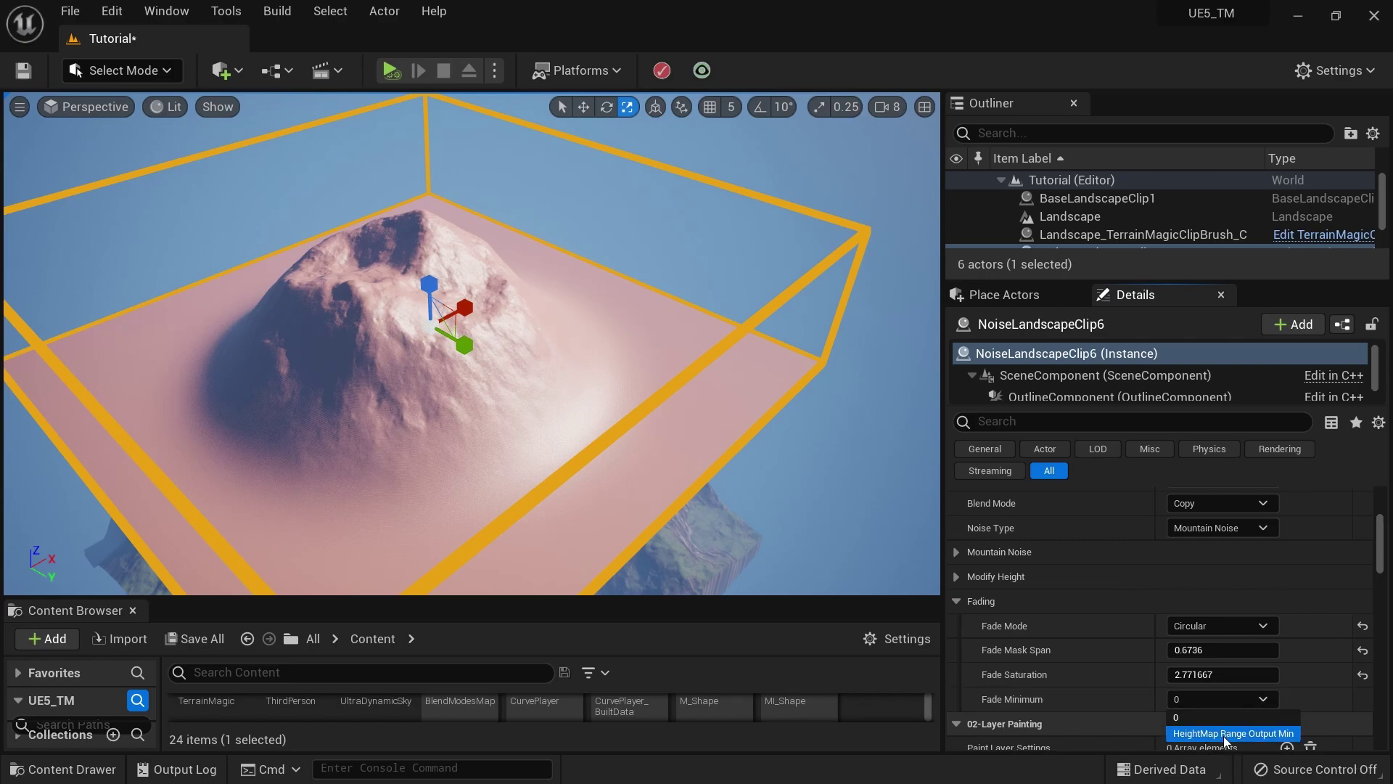
pyautogui.click(1270, 735)
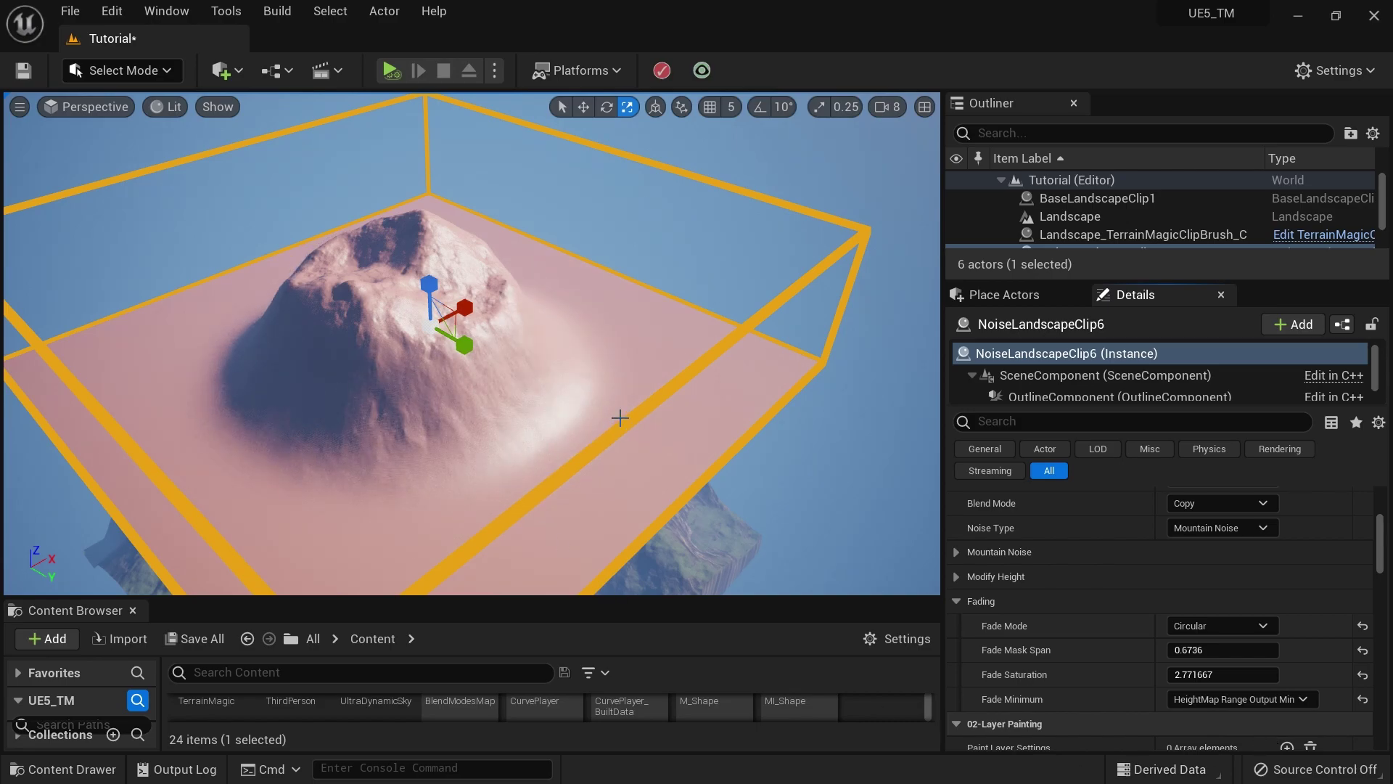
# Duplicate the noise clip and scale the copy down so it sits over the mountain's summit.
pyautogui.moveTo(481, 352)
pyautogui.mouseDown(button='right')
pyautogui.moveTo(407, 367)
pyautogui.moveTo(468, 356)
pyautogui.mouseUp(button='right')
pyautogui.moveTo(702, 433); pyautogui.dragTo(659, 411, button='right')
pyautogui.press('w')
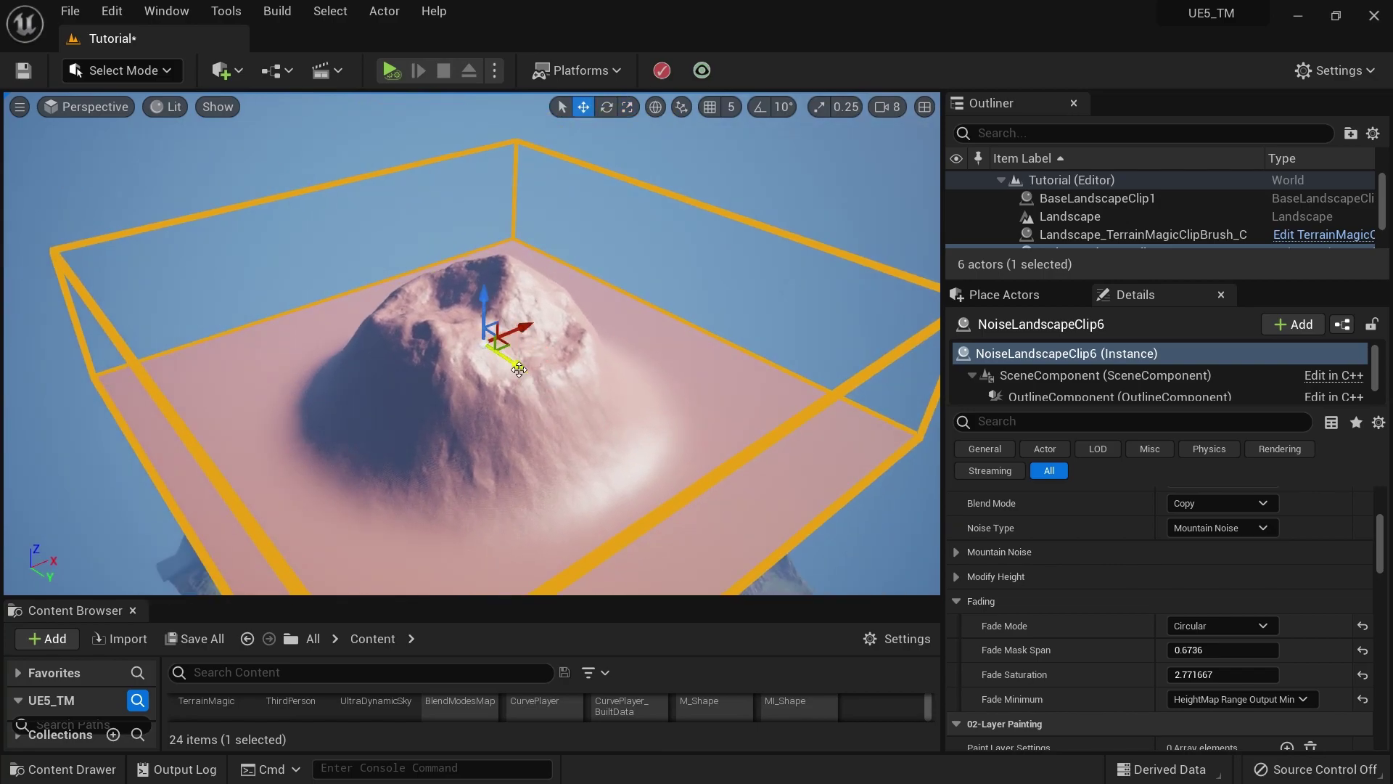
pyautogui.moveTo(517, 363)
pyautogui.keyDown('alt'); pyautogui.mouseDown()
pyautogui.moveTo(566, 384)
pyautogui.moveTo(517, 363)
pyautogui.moveTo(530, 371)
pyautogui.mouseUp(); pyautogui.keyUp('alt')
pyautogui.press('e')
pyautogui.press('r')
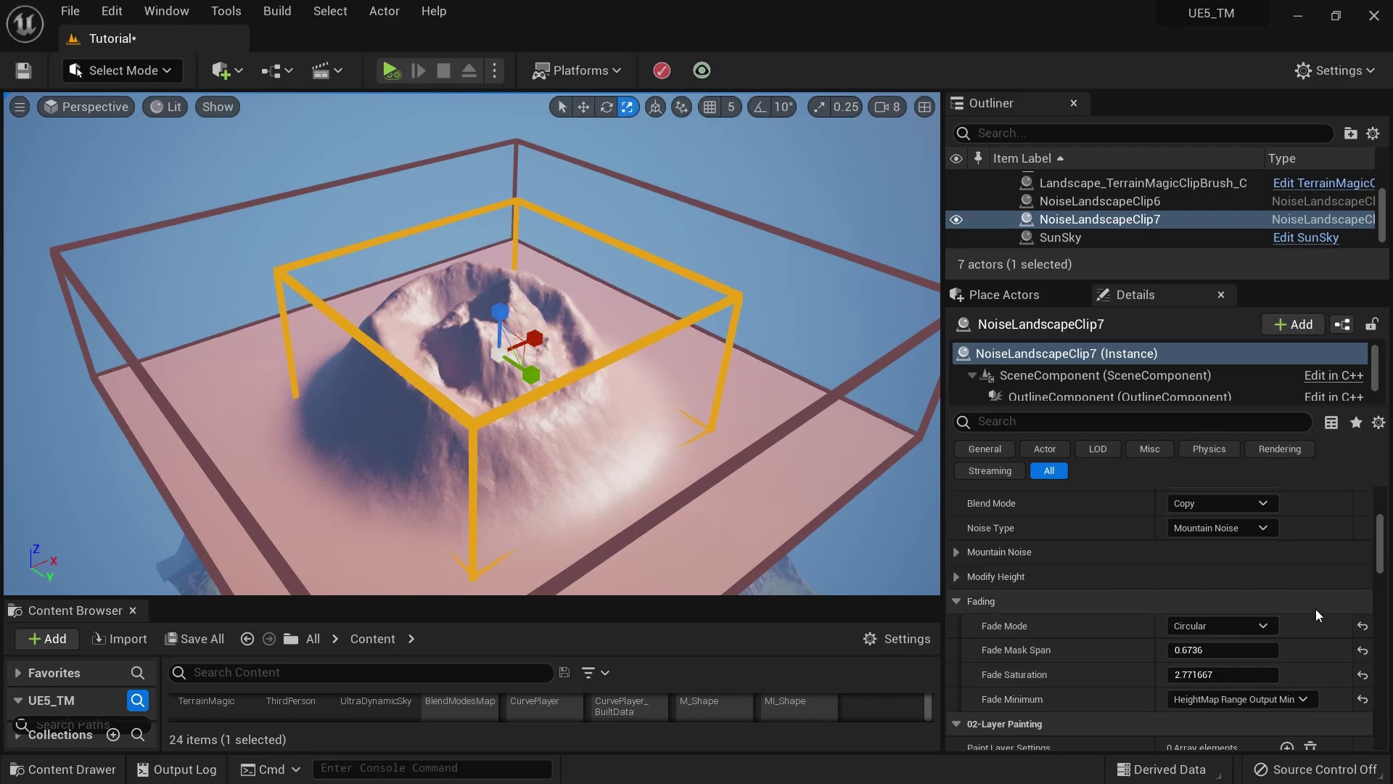
# Collapse the Fading settings of the duplicated noise clip and set its Modify Height Height Multiplier to 4230.
pyautogui.scroll(4, 1299, 648)
pyautogui.scroll(1, 1288, 653)
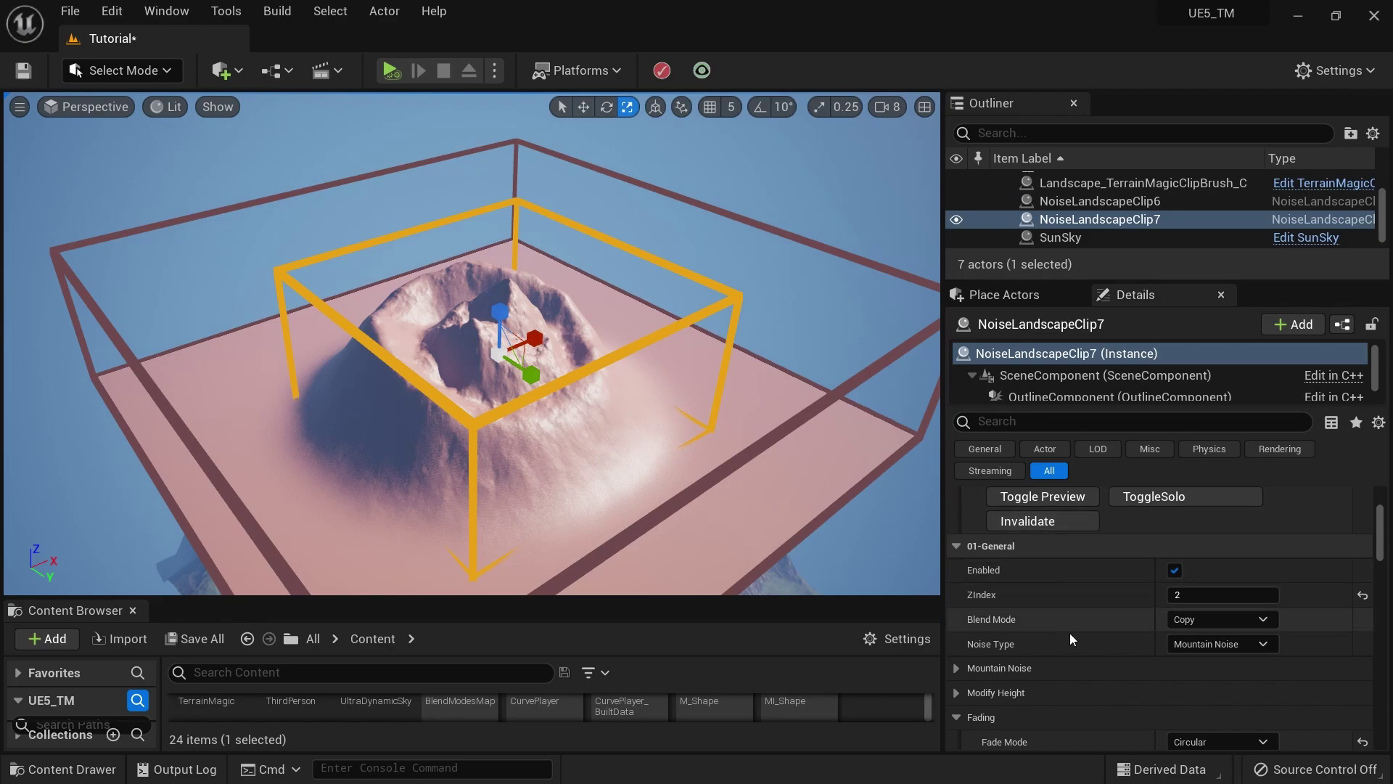
pyautogui.scroll(-4, 1099, 634)
pyautogui.click(955, 601)
pyautogui.click(956, 576)
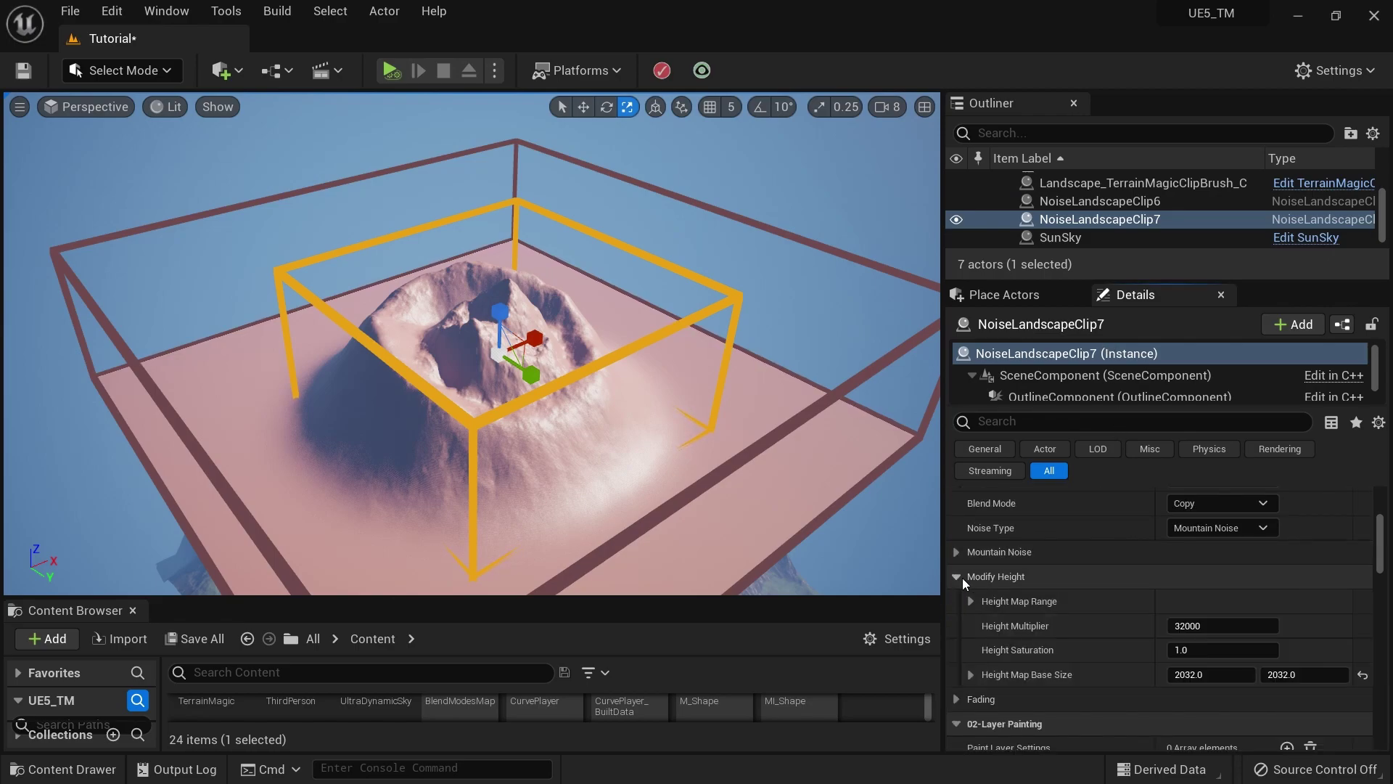
pyautogui.moveTo(1241, 627); pyautogui.dragTo(1161, 627)
# Lower the duplicated noise clip into the summit, adjust its scale and shift it to shape the crater, then clear the selection.
pyautogui.press('w')
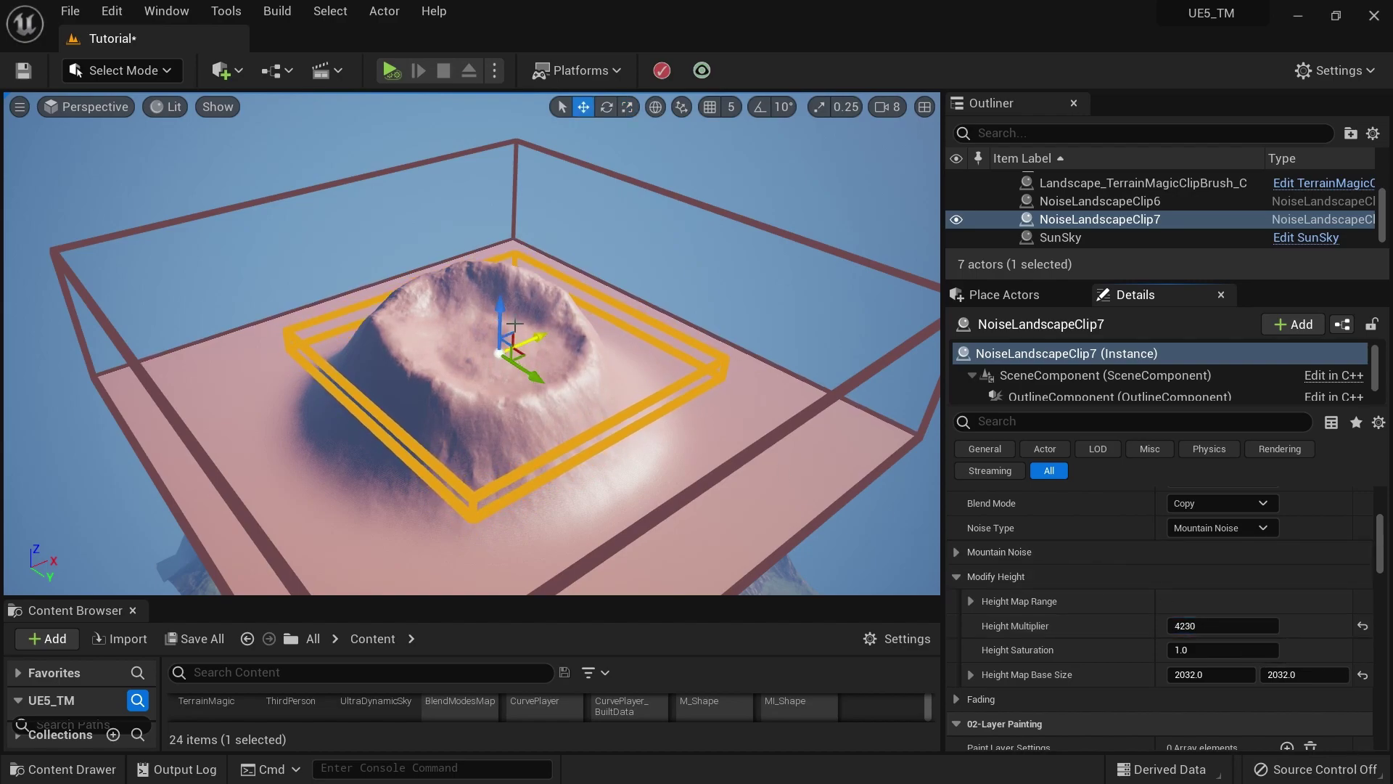
pyautogui.moveTo(504, 312); pyautogui.dragTo(487, 336)
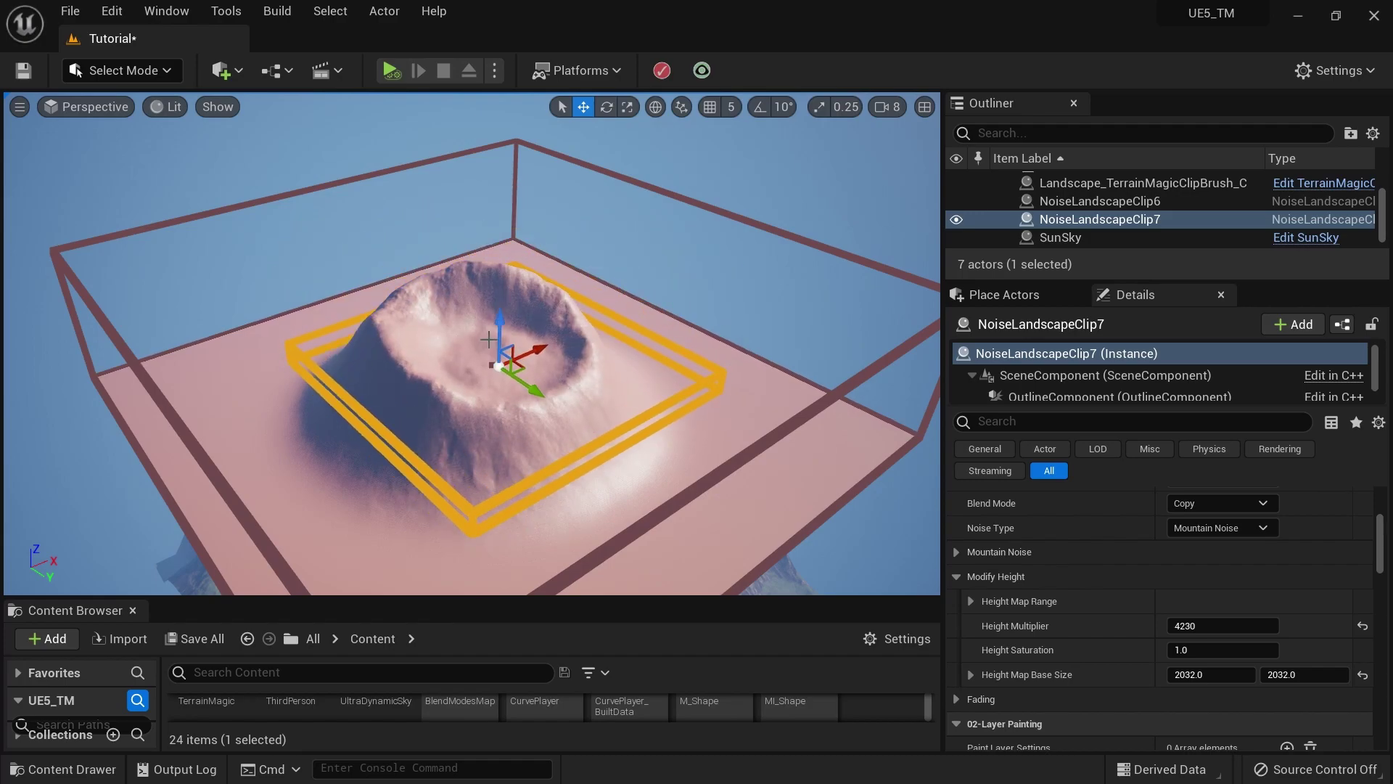
pyautogui.moveTo(528, 382); pyautogui.dragTo(508, 366)
pyautogui.press('e')
pyautogui.press('r')
pyautogui.moveTo(485, 319)
pyautogui.mouseDown()
pyautogui.moveTo(513, 339)
pyautogui.moveTo(474, 329)
pyautogui.moveTo(474, 293)
pyautogui.moveTo(474, 312)
pyautogui.mouseUp()
pyautogui.press('w')
pyautogui.moveTo(514, 381); pyautogui.dragTo(531, 390)
pyautogui.rightClick(629, 350)
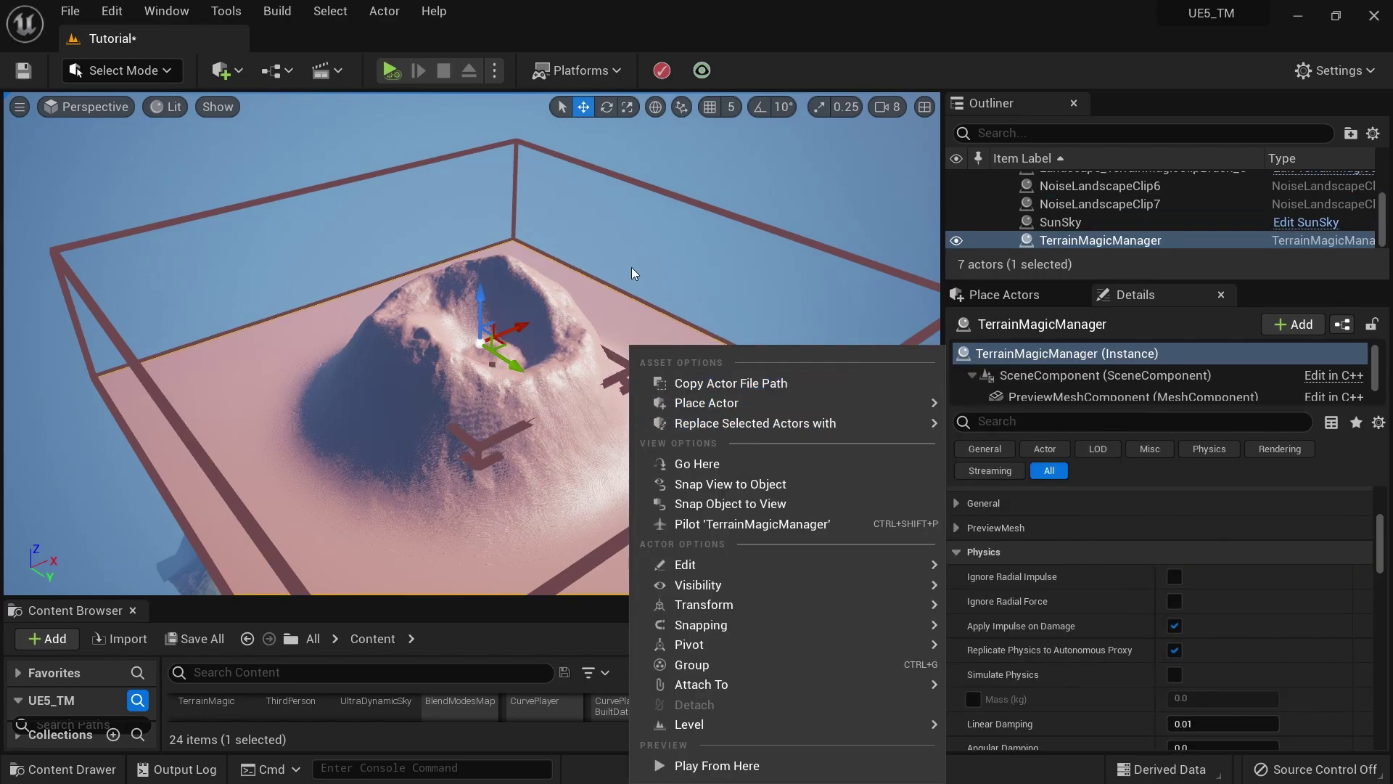
pyautogui.click(631, 271)
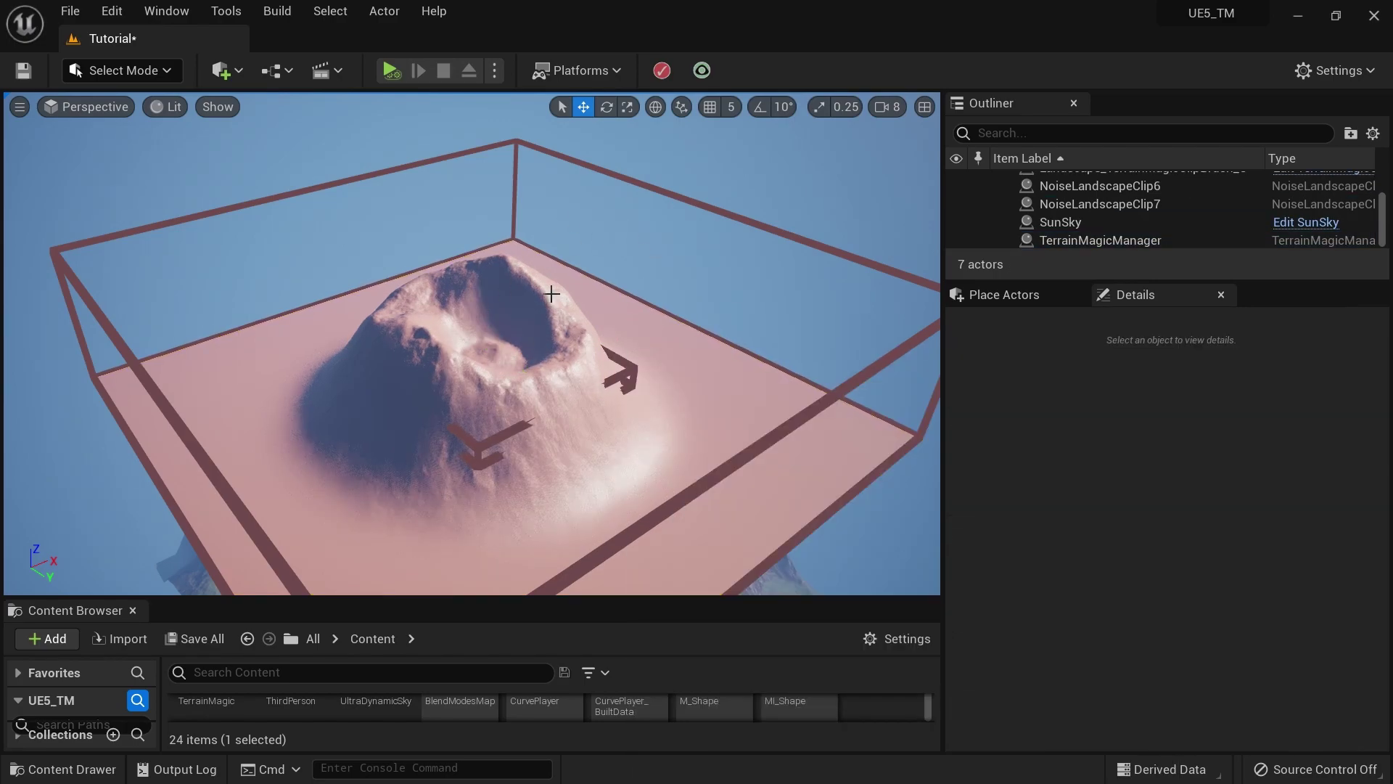
# Show the clips' result on the real landscape instead of the preview, and play-test the level by running across the terrain.
pyautogui.click(702, 73)
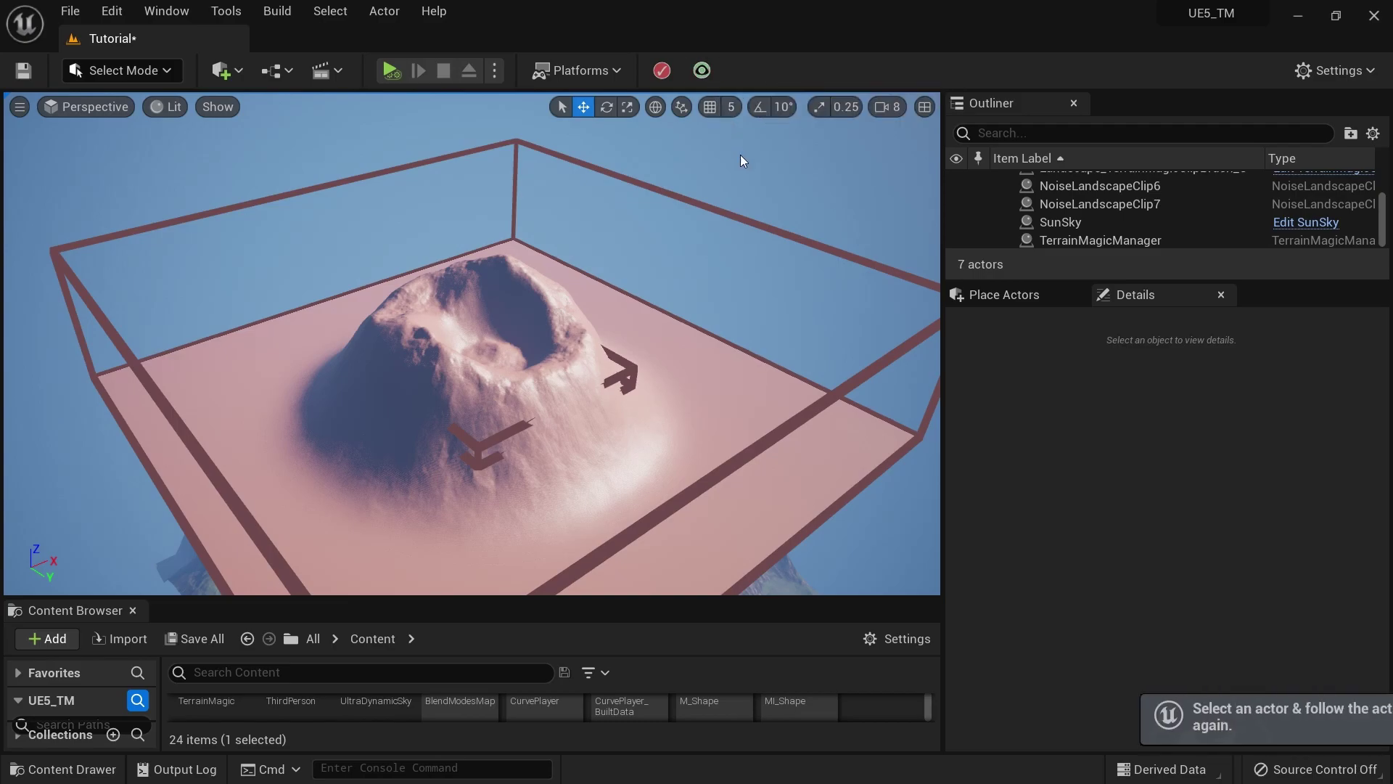
pyautogui.click(777, 404)
pyautogui.moveTo(600, 375); pyautogui.dragTo(563, 364, button='right')
pyautogui.moveTo(577, 335); pyautogui.dragTo(567, 305)
pyautogui.moveTo(568, 304); pyautogui.dragTo(545, 285, button='right')
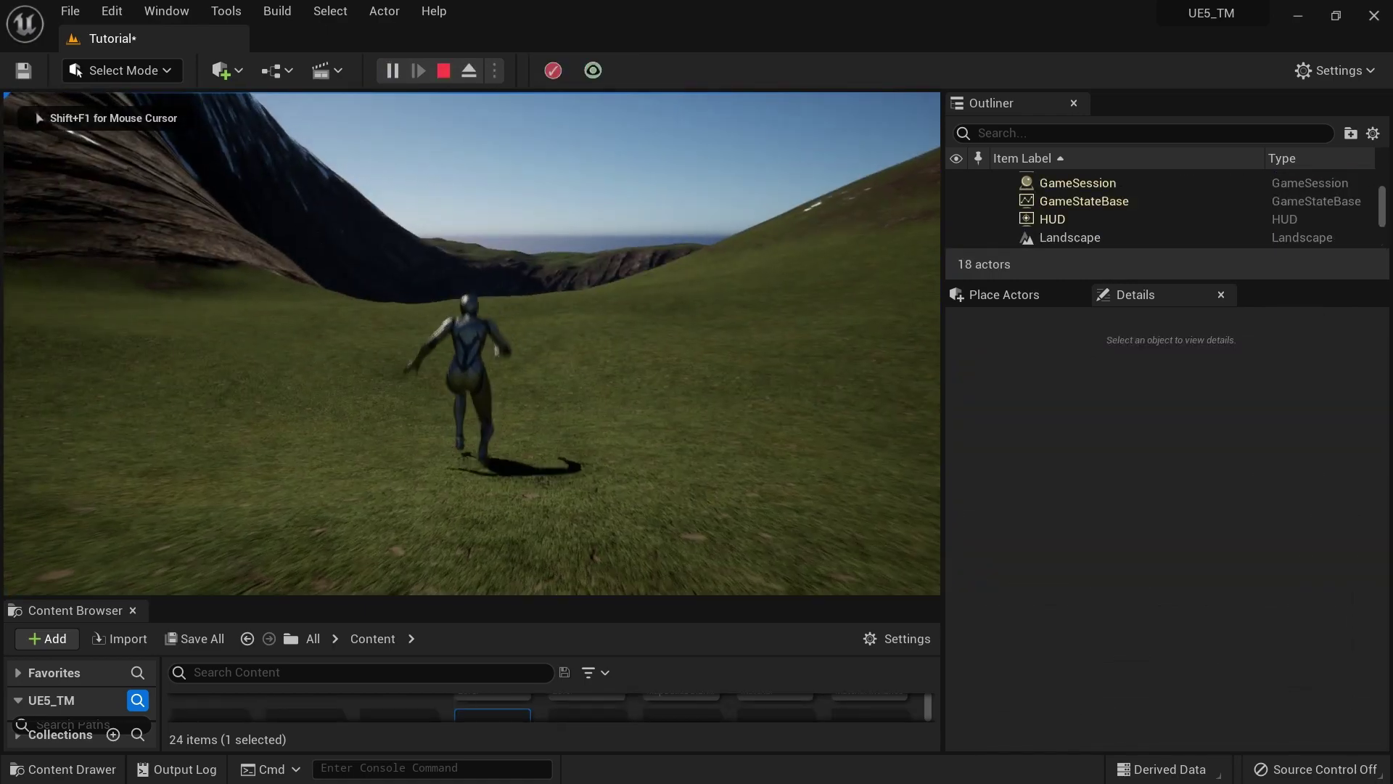
pyautogui.press('w')
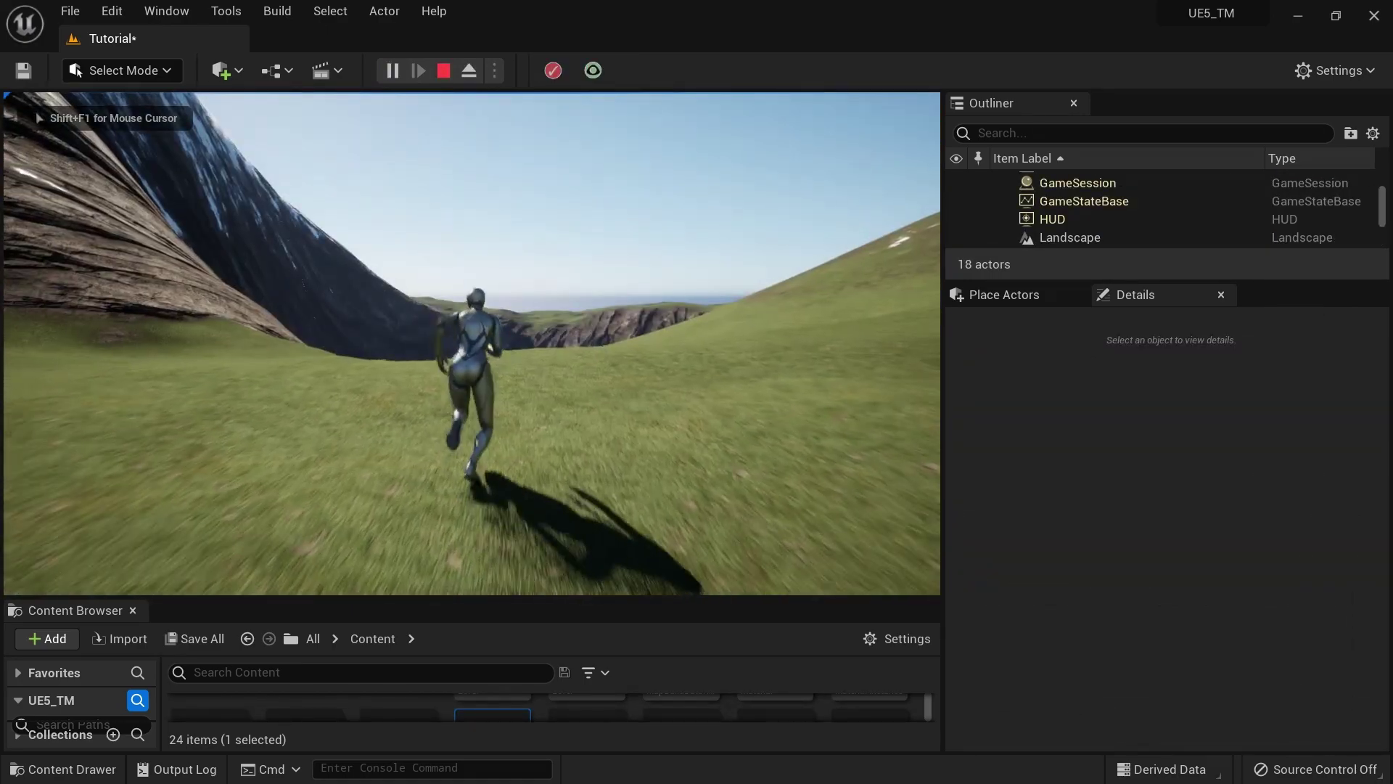
pyautogui.press('Escape')
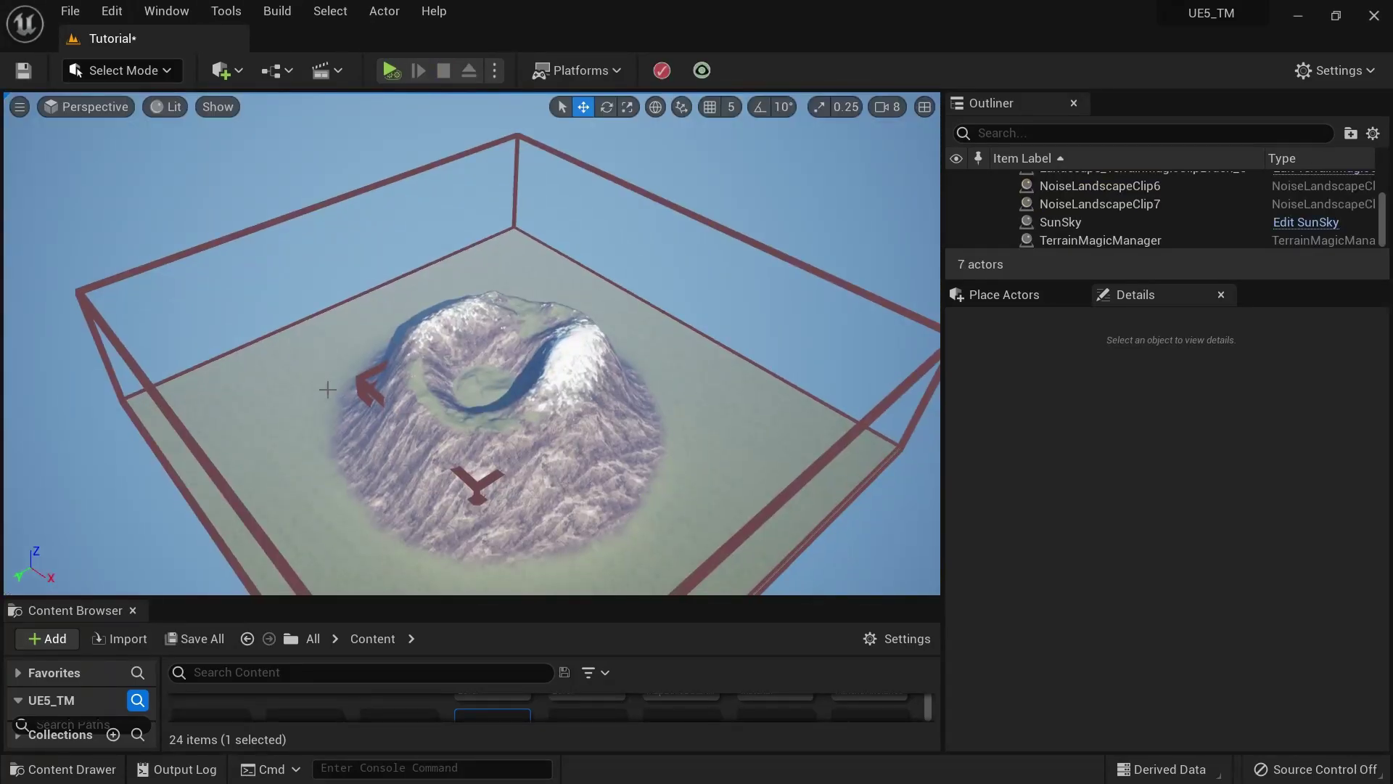
# Delete NoiseLandscapeClip6 and NoiseLandscapeClip7, and update the landscape so their terrain is cleared.
pyautogui.click(1089, 187)
pyautogui.keyDown('shift'); pyautogui.click(1100, 206); pyautogui.keyUp('shift')
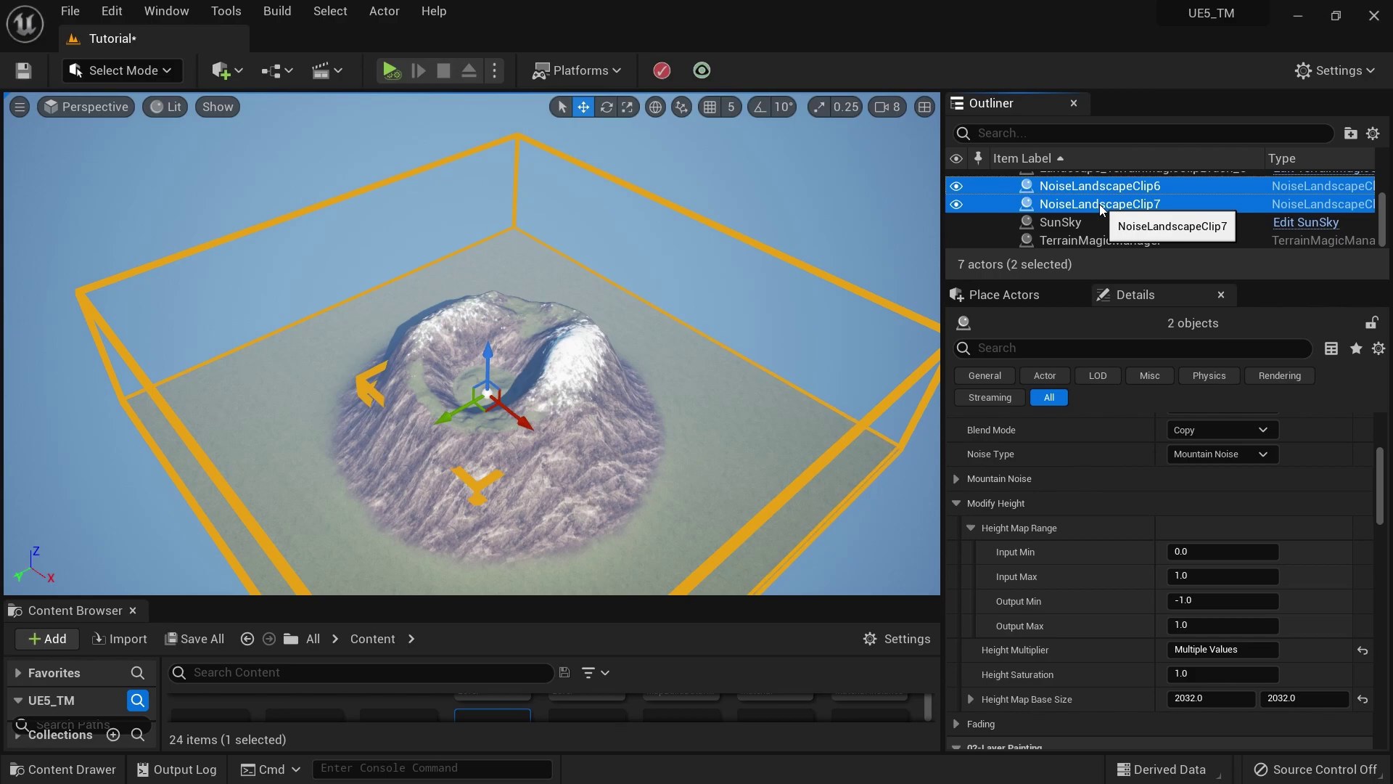
pyautogui.press('Delete')
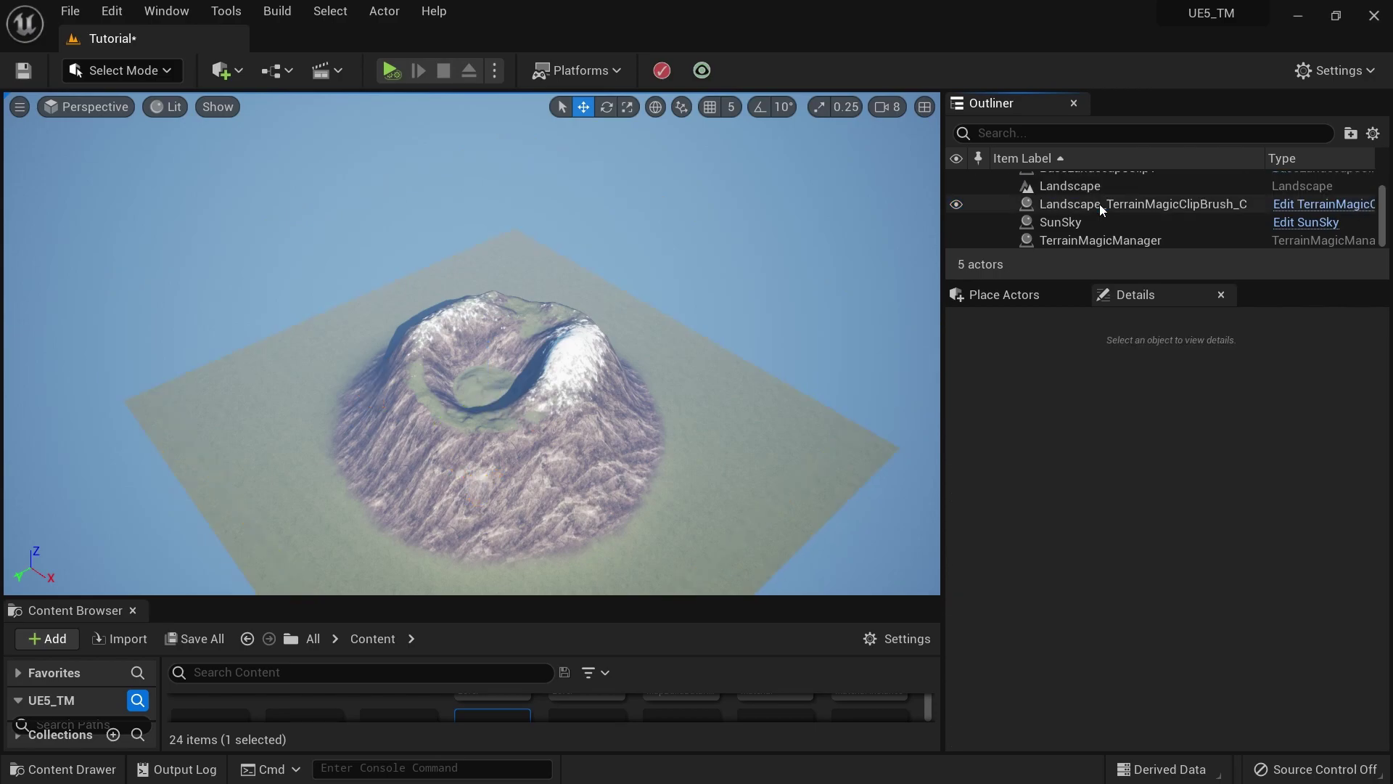
pyautogui.scroll(2, 1104, 212)
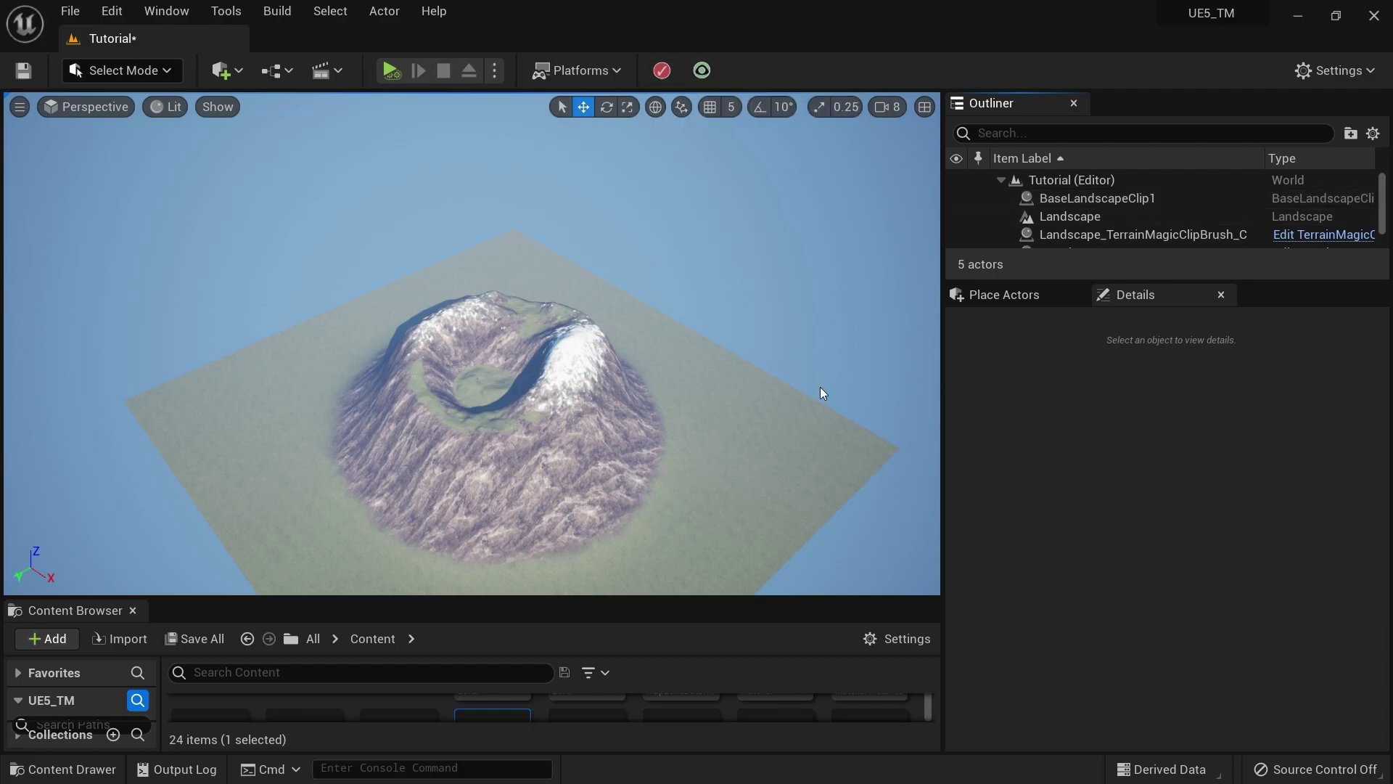
pyautogui.click(821, 417)
pyautogui.click(662, 72)
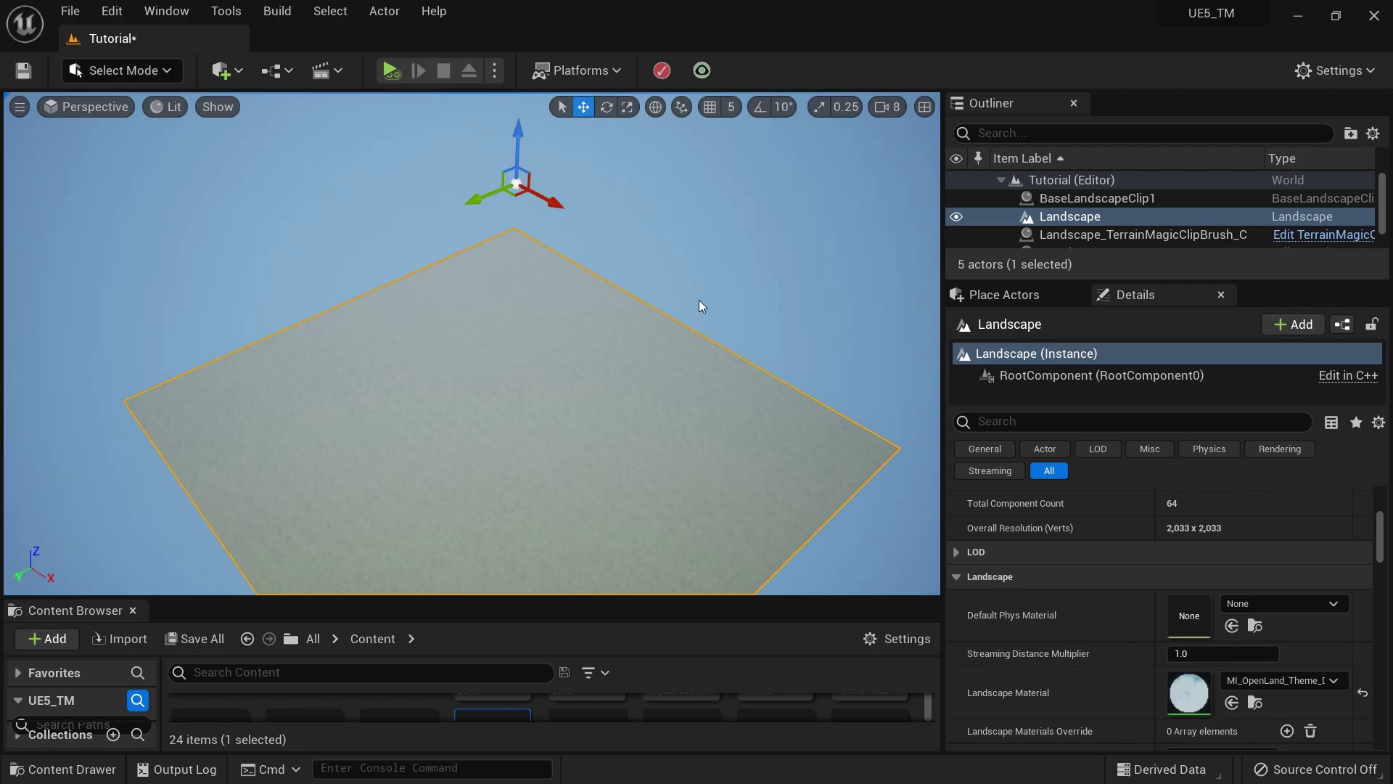
# Find the Earth Landscape Clip among the placeable actors and add one to the flat landscape.
pyautogui.moveTo(703, 300)
pyautogui.mouseDown(button='right')
pyautogui.moveTo(691, 306)
pyautogui.moveTo(716, 271)
pyautogui.moveTo(722, 290)
pyautogui.mouseUp(button='right')
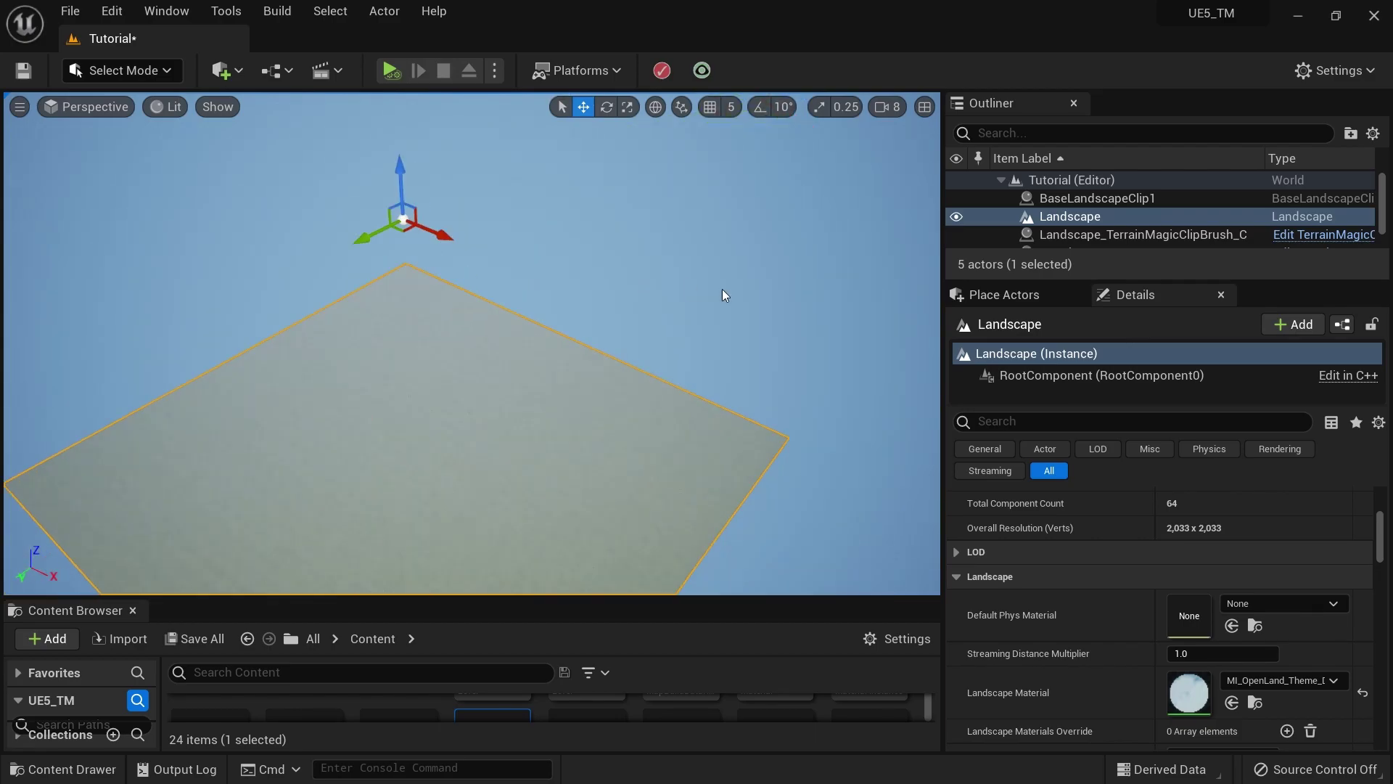
pyautogui.click(1008, 301)
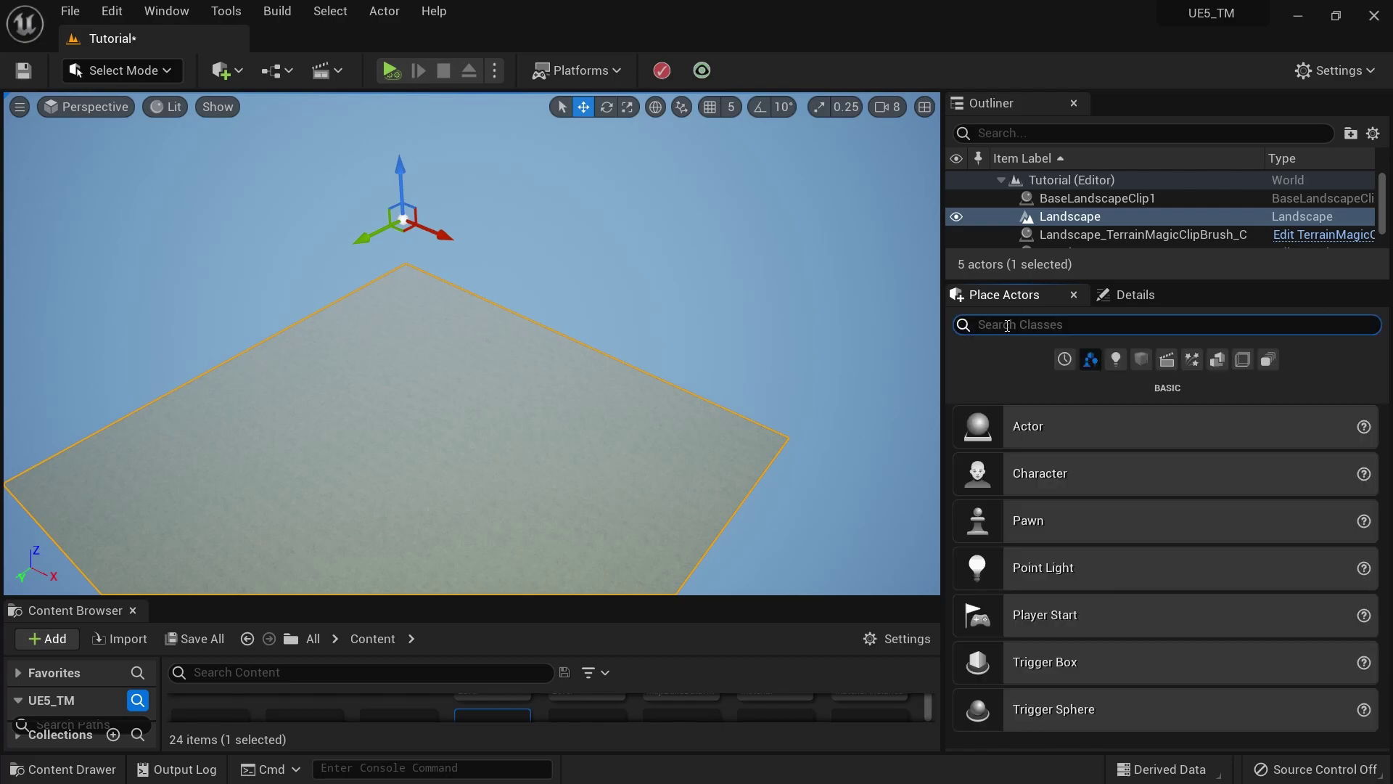
pyautogui.write('Eart')
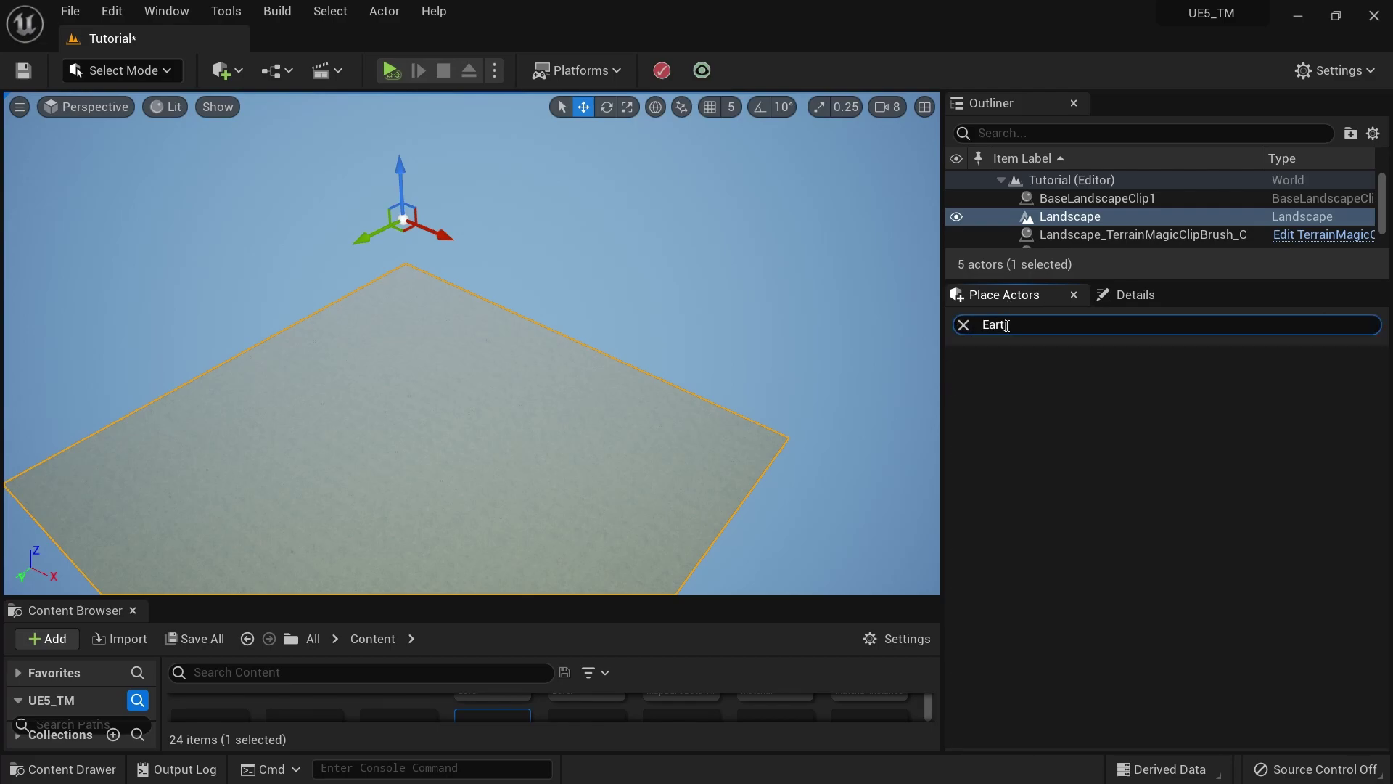
pyautogui.write('j')
pyautogui.press('BackSpace')
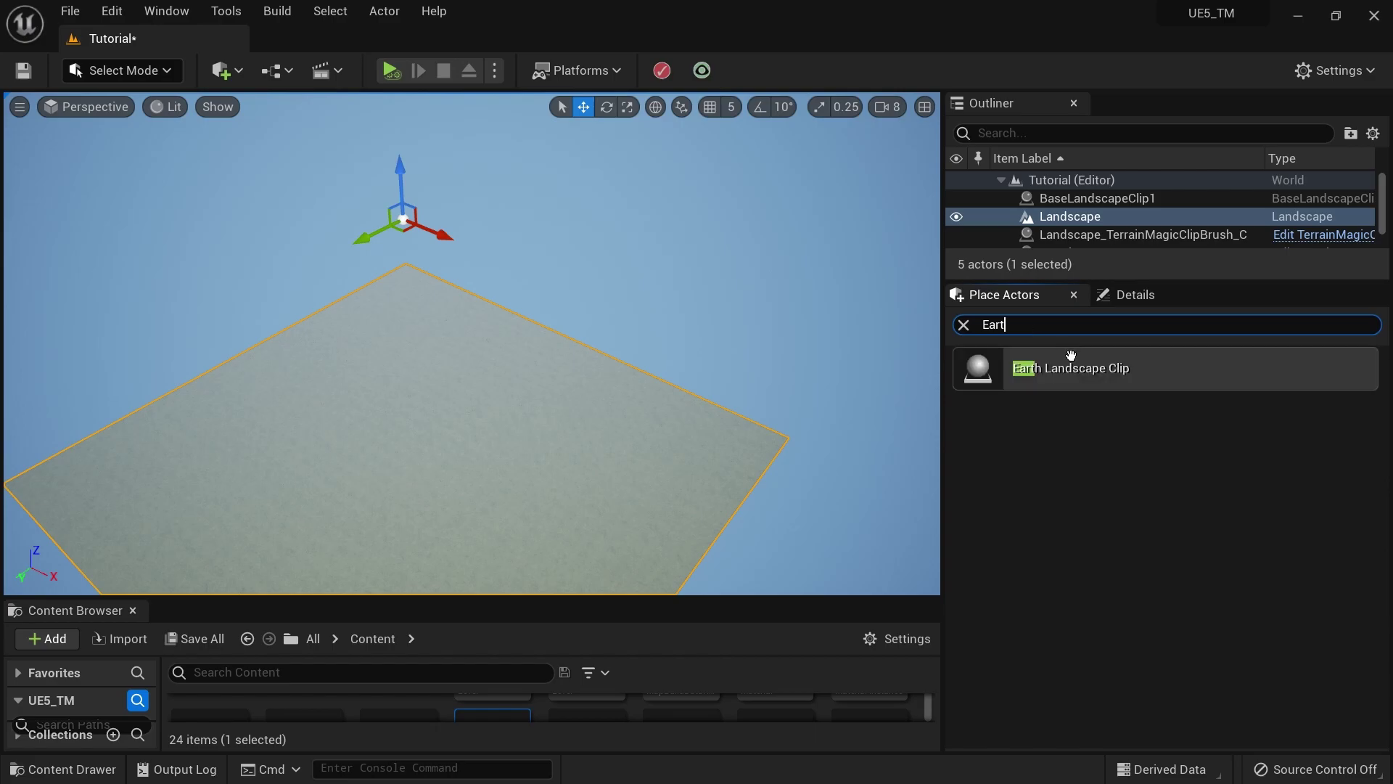
pyautogui.moveTo(1067, 366); pyautogui.dragTo(652, 370)
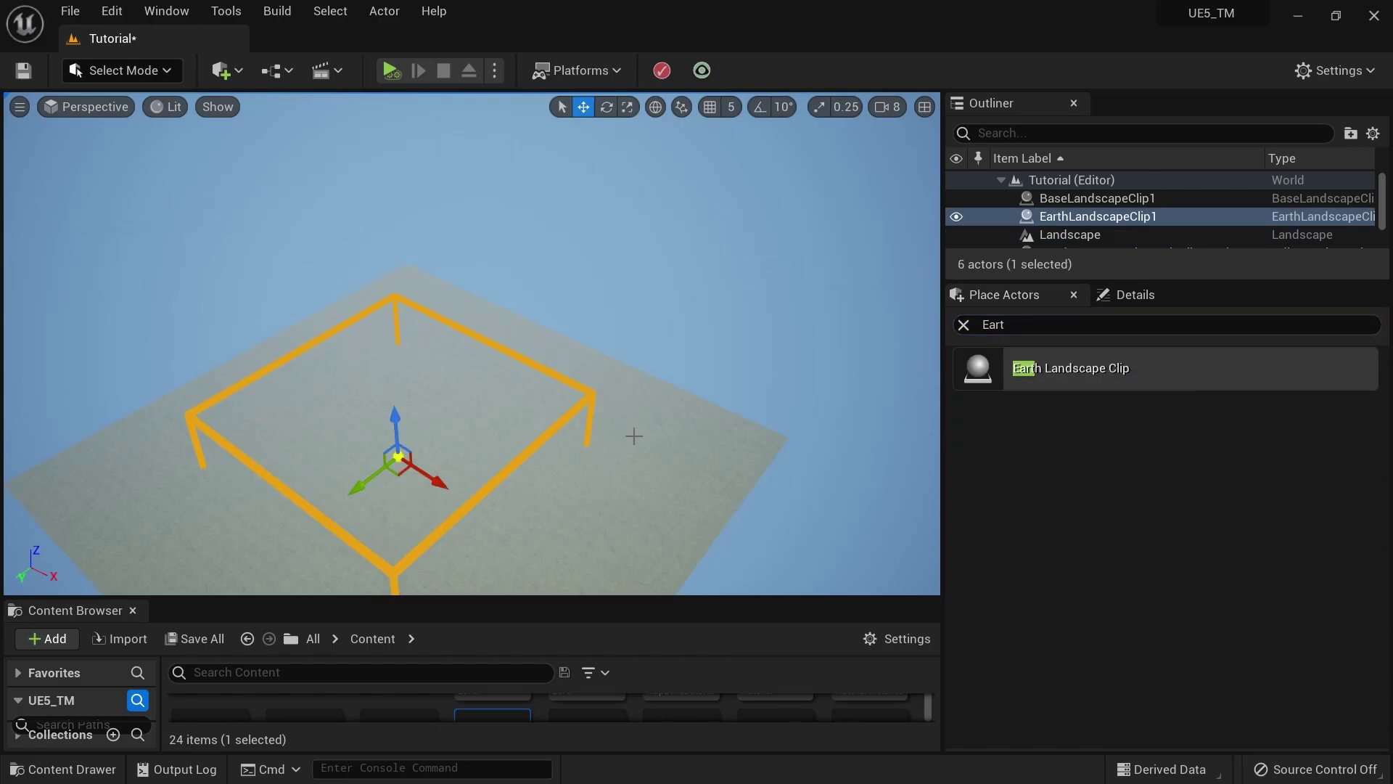
# Resize the Earth clip to match the landscape size and switch the terrain to preview mode.
pyautogui.click(1151, 295)
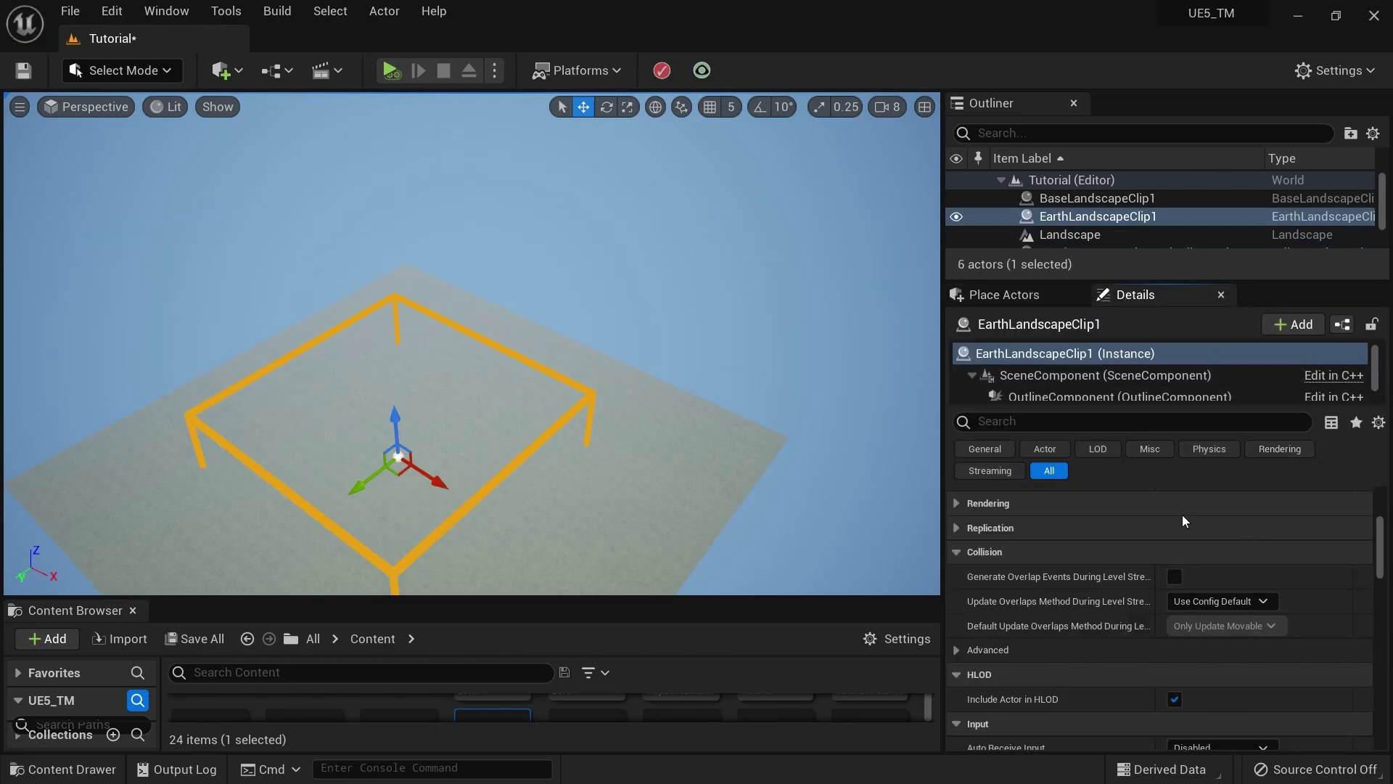
pyautogui.scroll(10, 1182, 525)
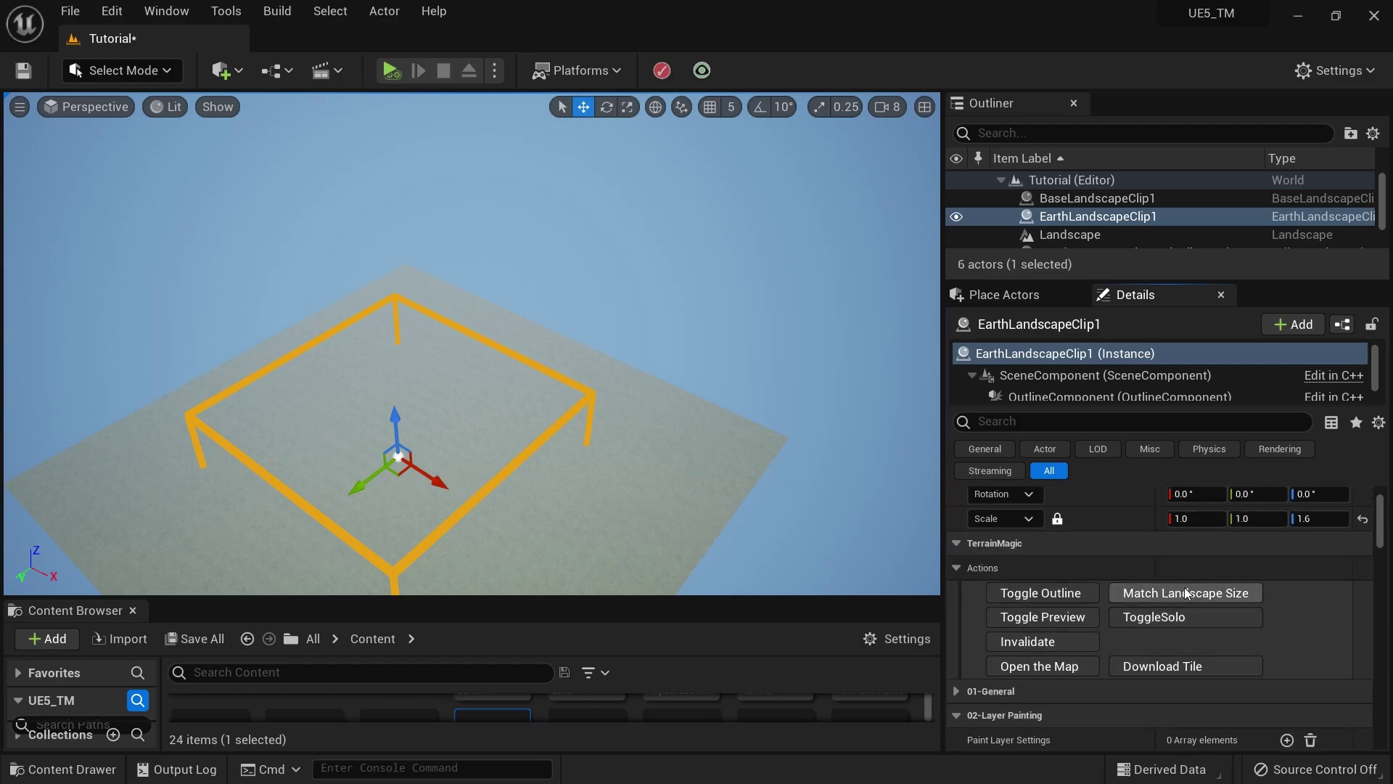
pyautogui.click(1194, 593)
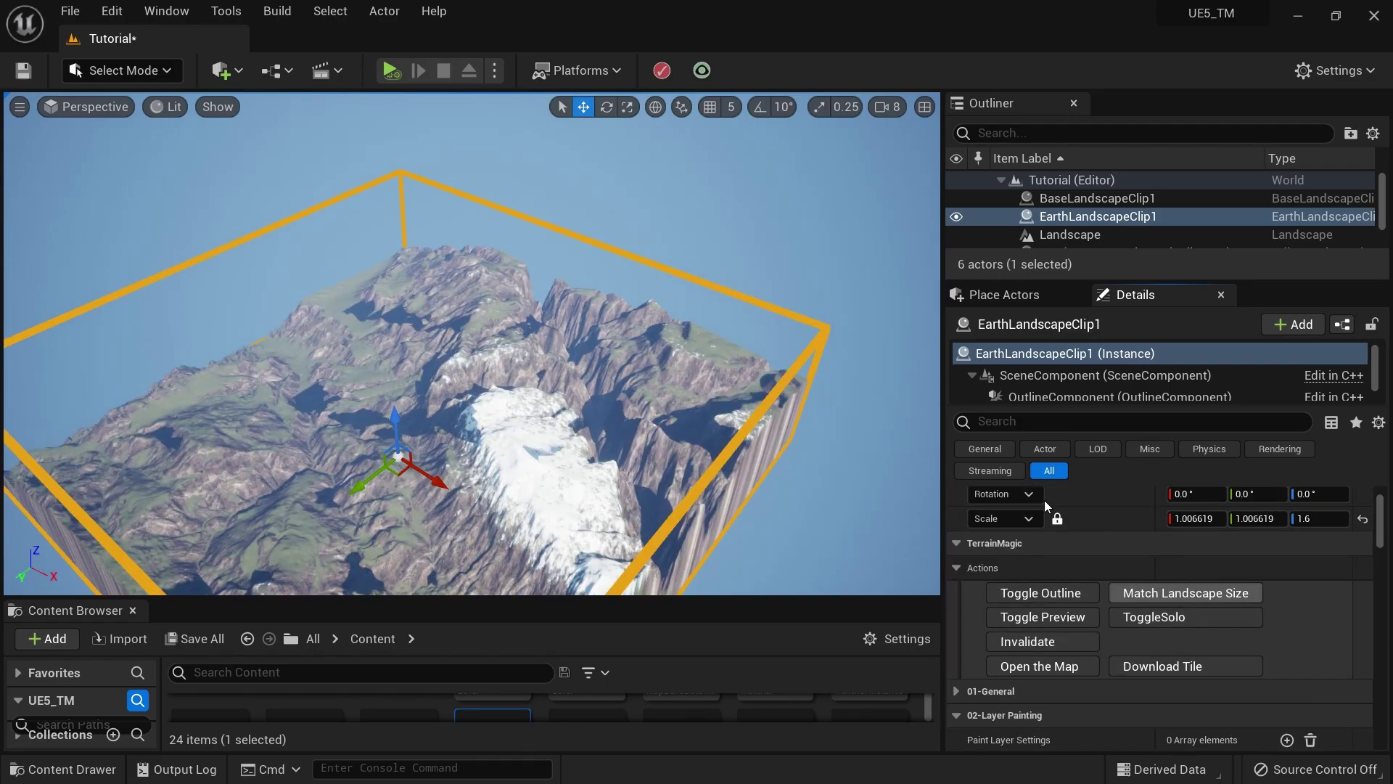
pyautogui.scroll(-3, 1226, 665)
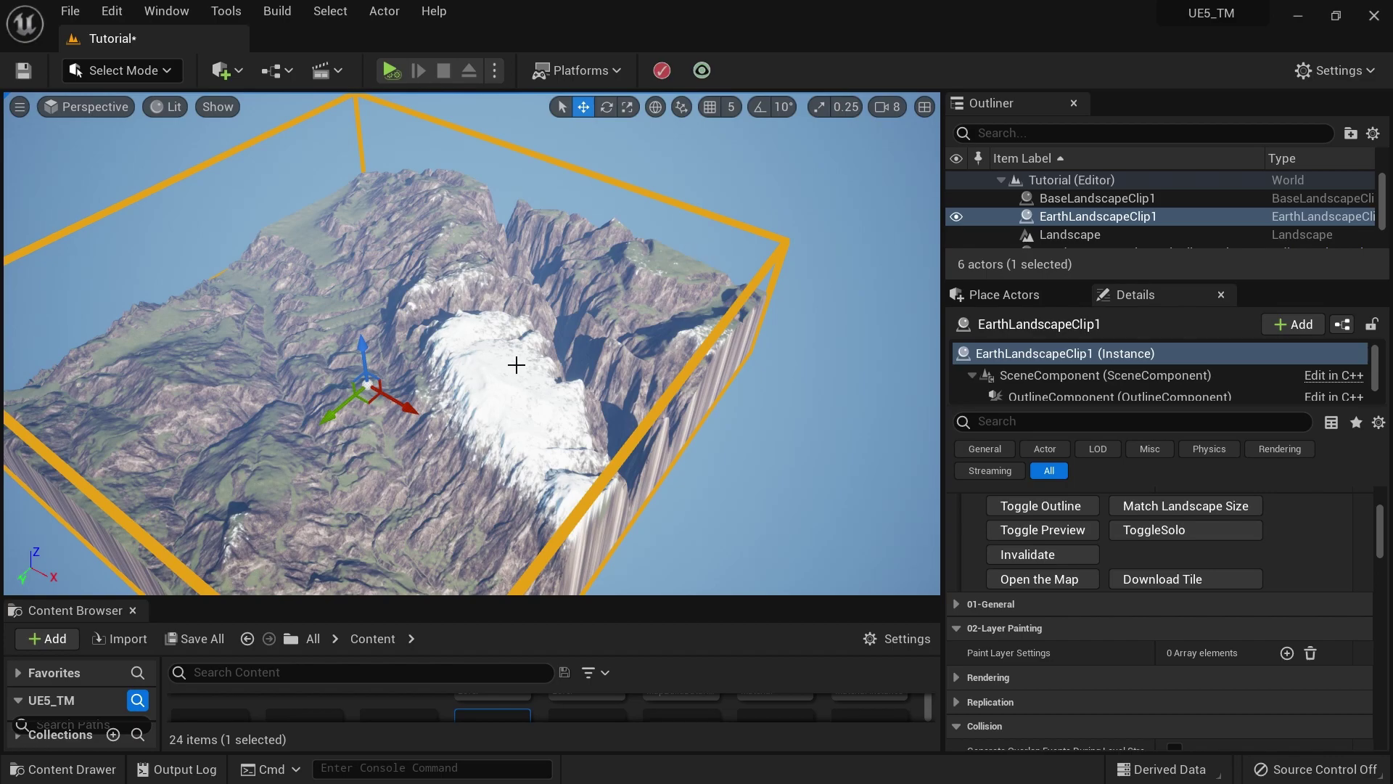
pyautogui.click(702, 70)
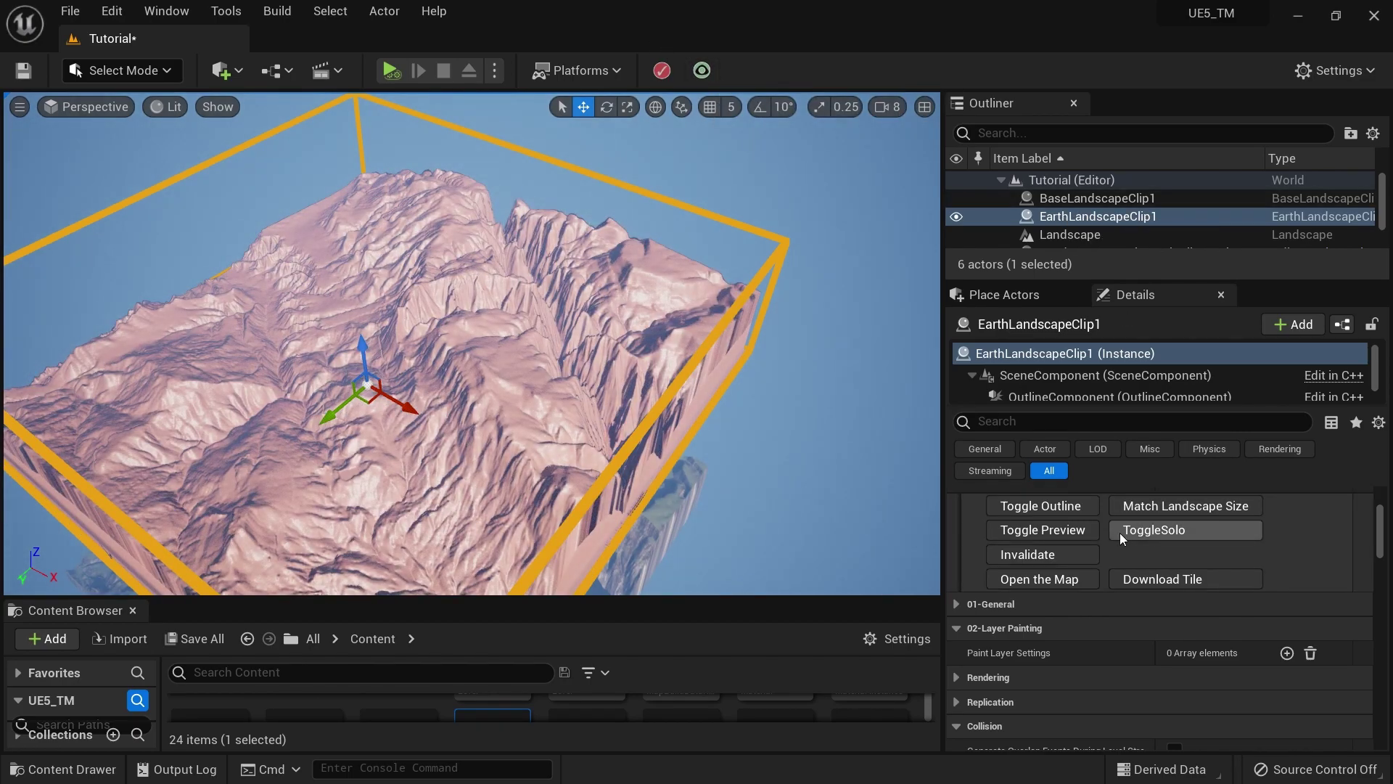
# Open the Terrain Magic tile map in the web browser from the Earth clip's actions and find the area around Gunnison.
pyautogui.click(1061, 583)
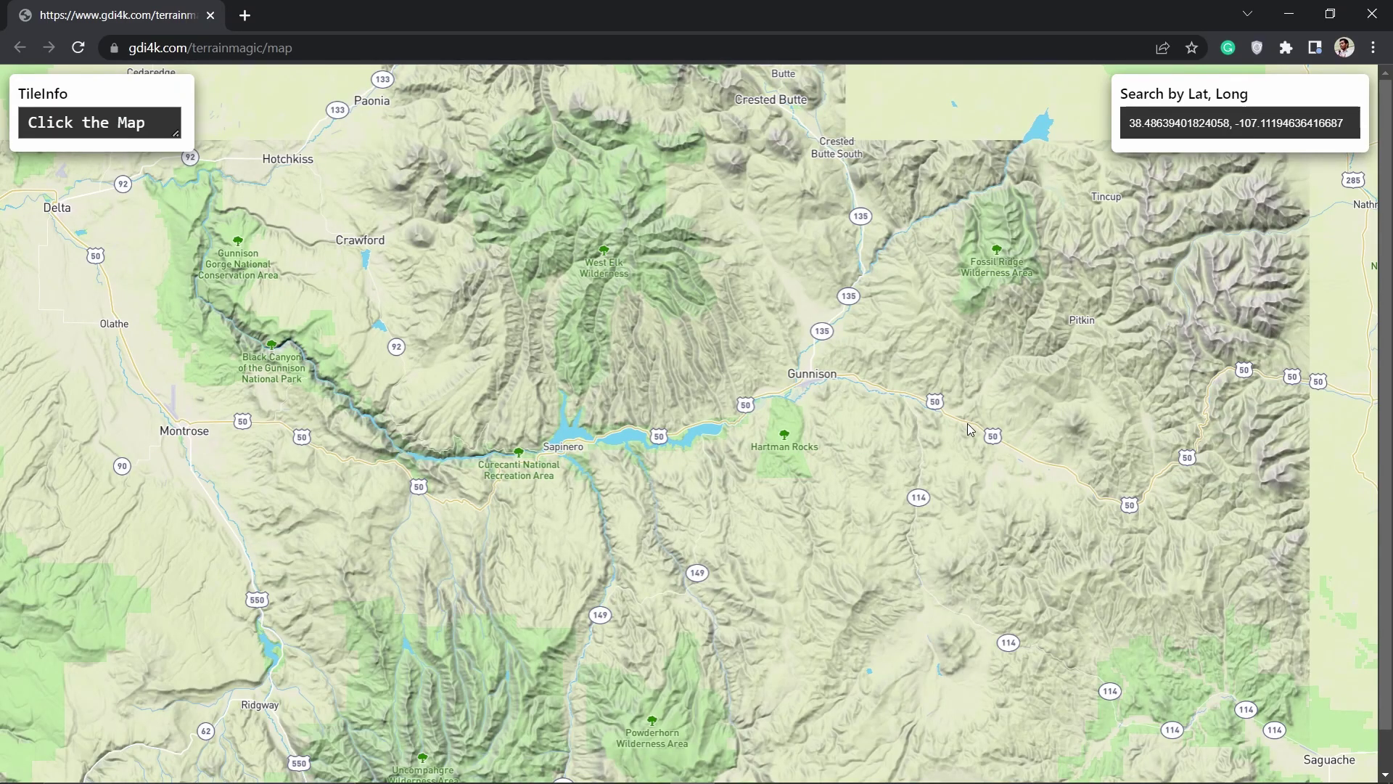
pyautogui.scroll(-10, 965, 421)
pyautogui.scroll(10, 965, 421)
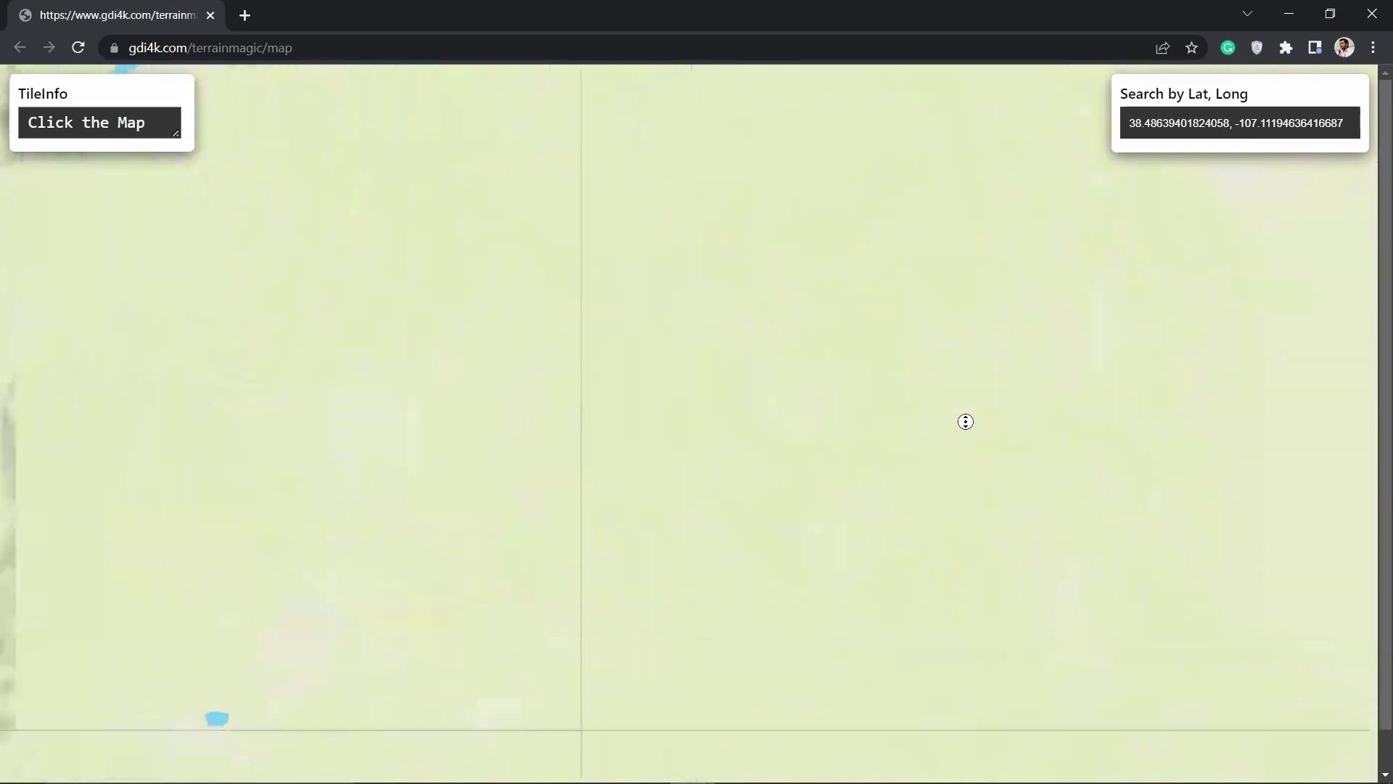
pyautogui.scroll(9, 966, 422)
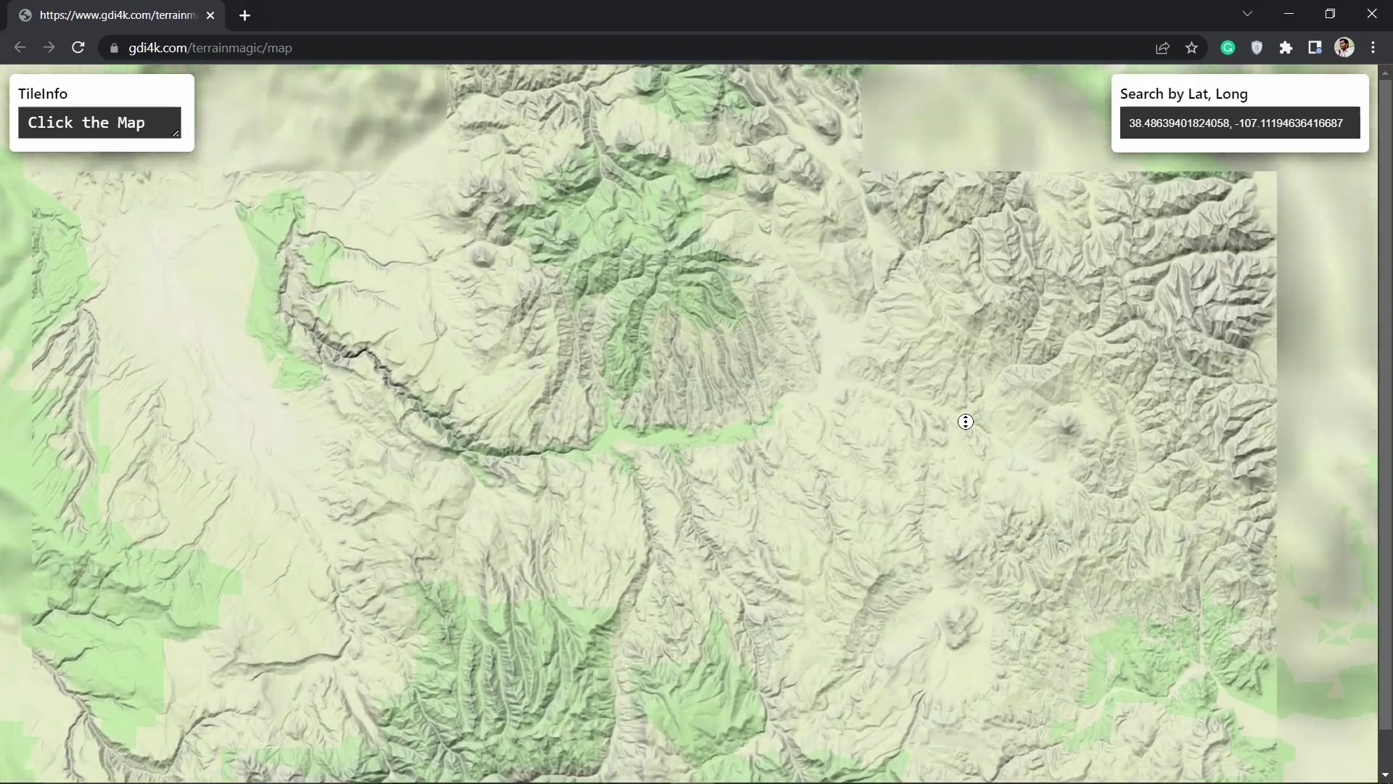
pyautogui.scroll(2, 965, 421)
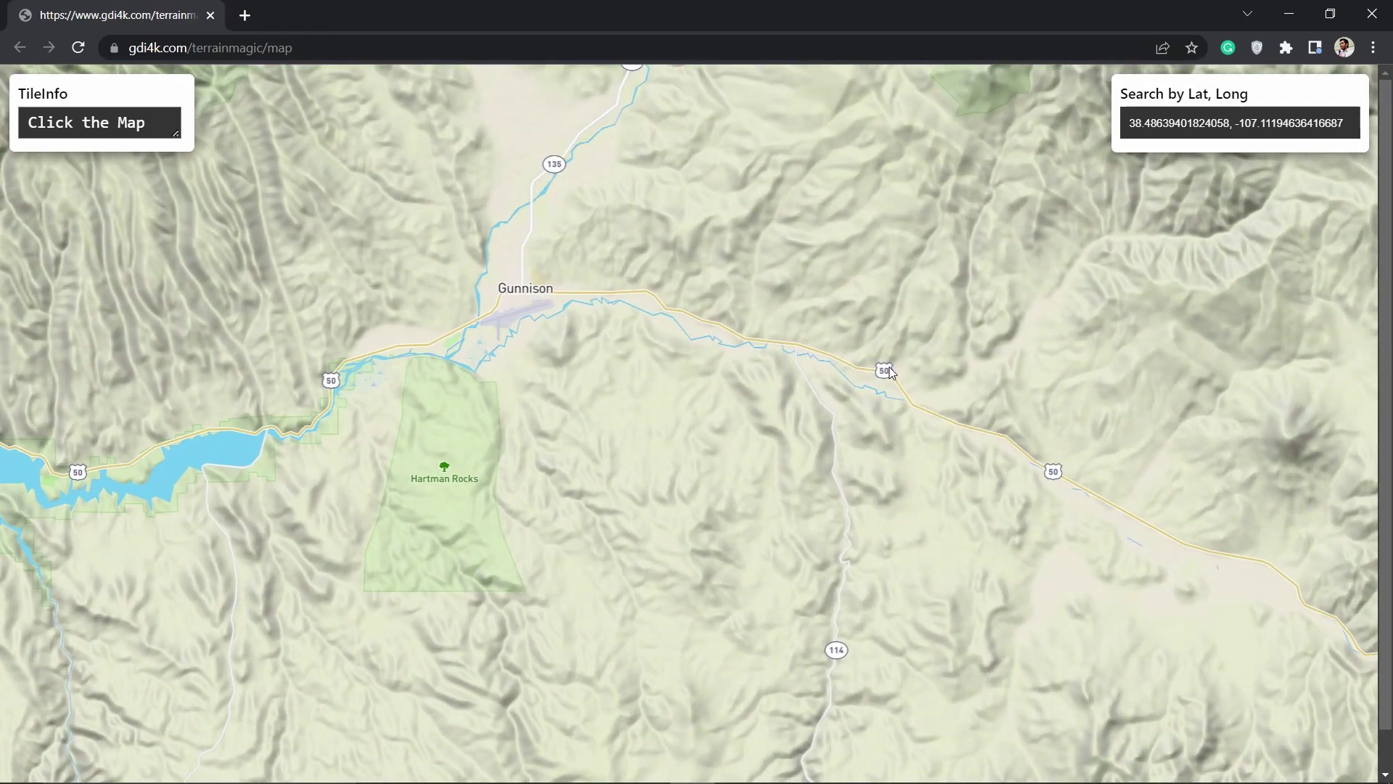
# Select map tiles east of Gunnison at increasing zoom, ending with tile 833,1572,12.
pyautogui.click(892, 373)
pyautogui.scroll(1, 887, 363)
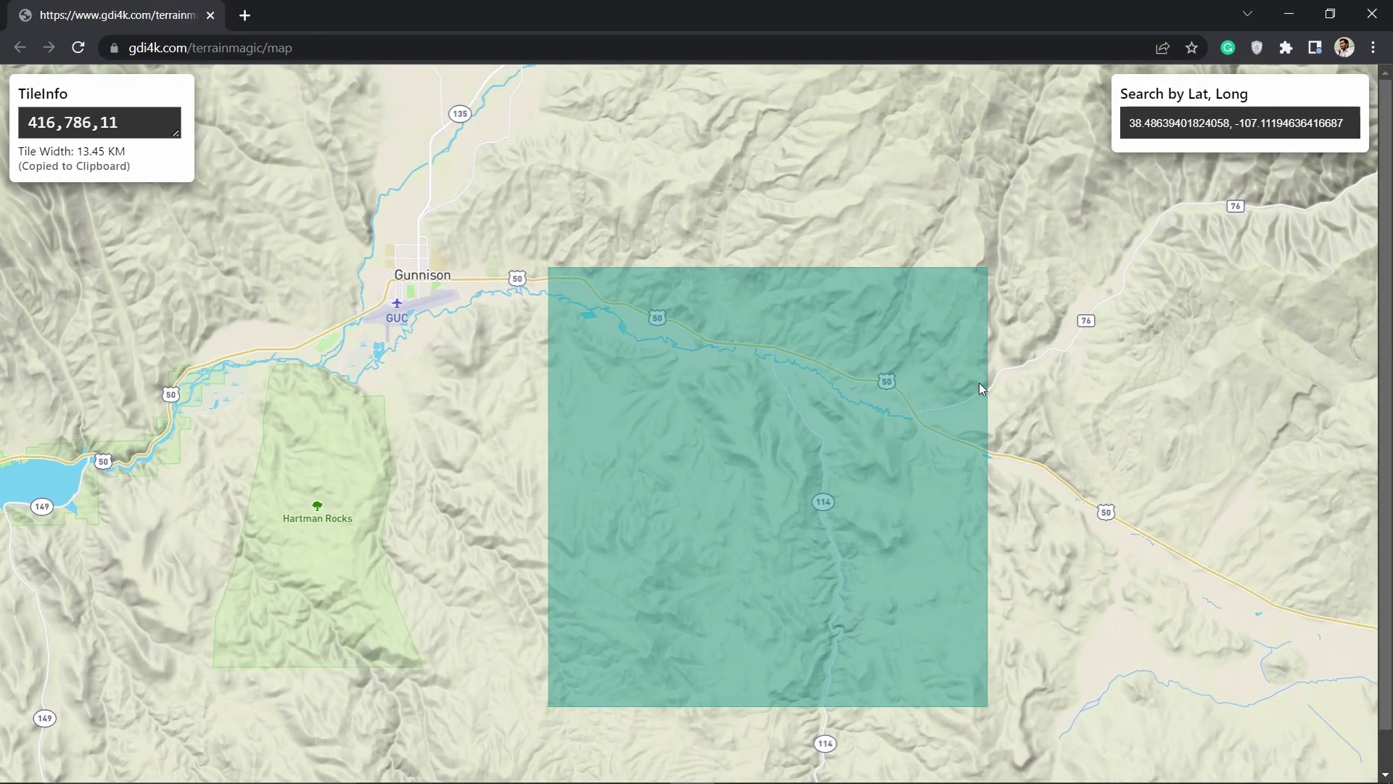
pyautogui.click(1019, 405)
pyautogui.scroll(1, 920, 386)
pyautogui.click(862, 369)
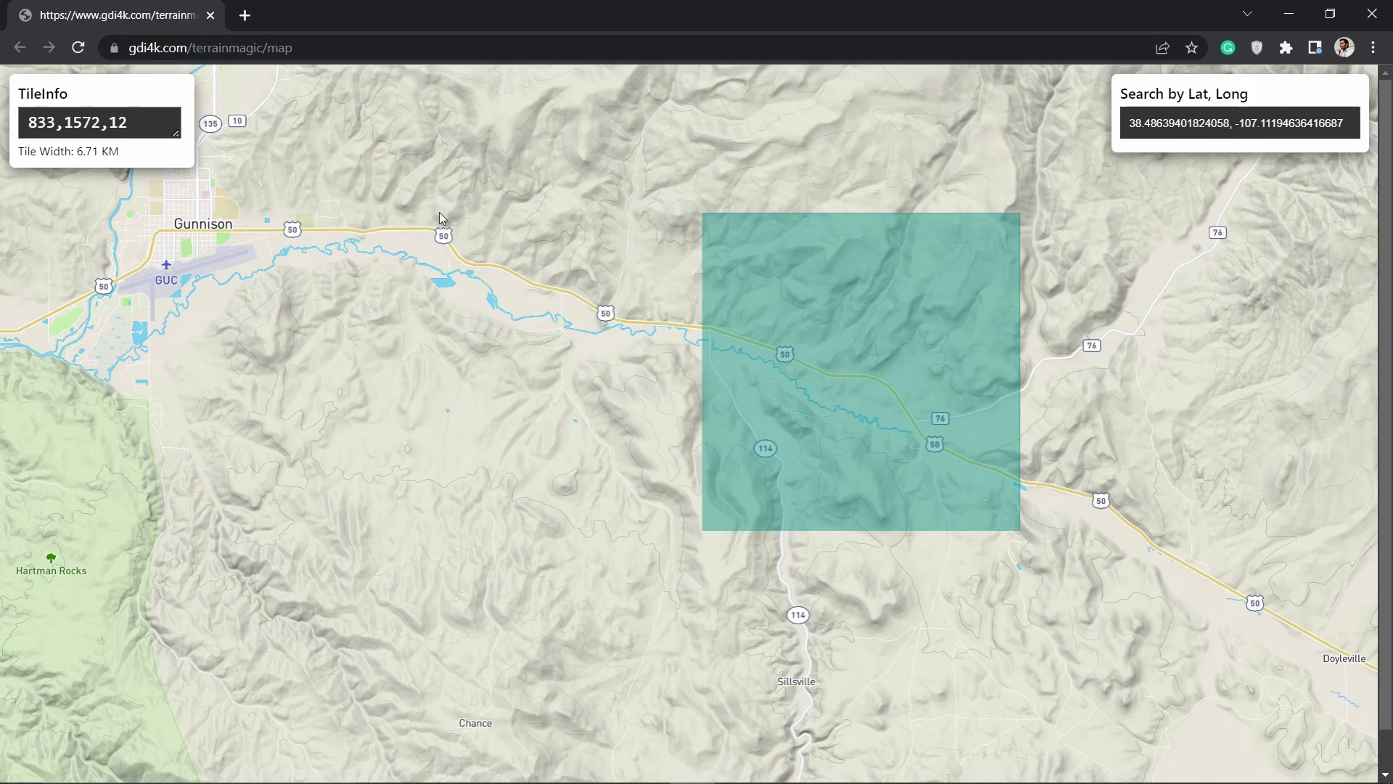
# Close the tile map and set the Earth clip's Tile Info String to 833,1572,12.
pyautogui.click(860, 349)
pyautogui.click(1372, 13)
pyautogui.scroll(-1, 1171, 582)
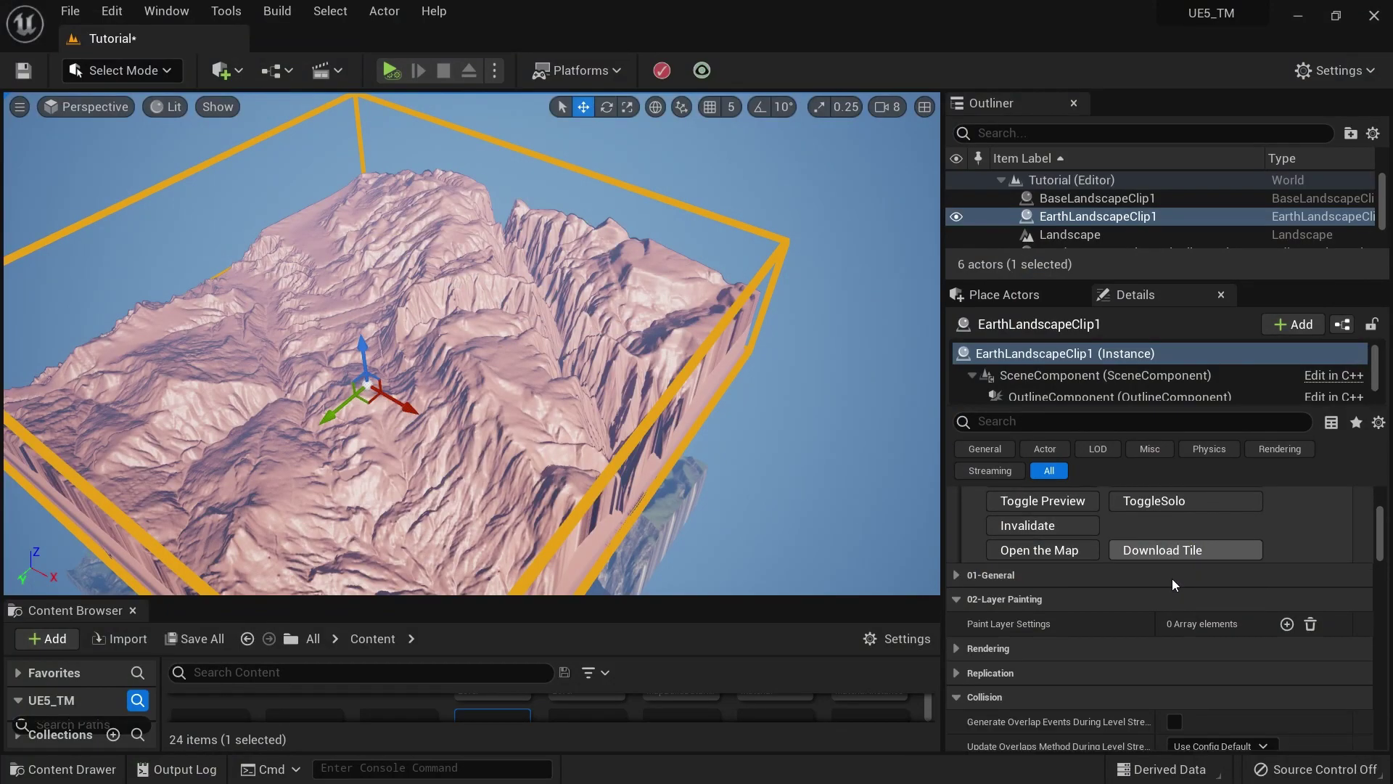
pyautogui.scroll(-2, 1173, 577)
pyautogui.scroll(4, 1183, 617)
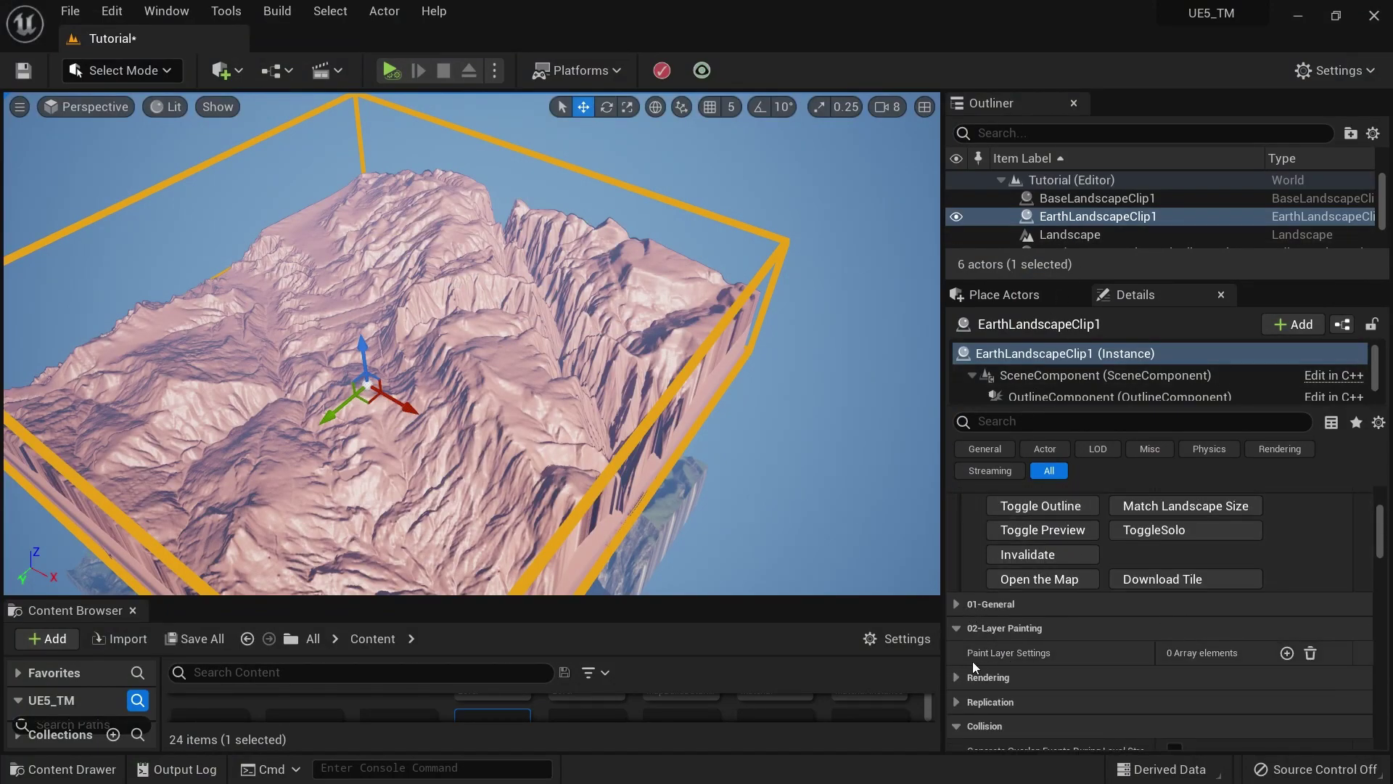
pyautogui.click(979, 604)
pyautogui.scroll(-3, 987, 604)
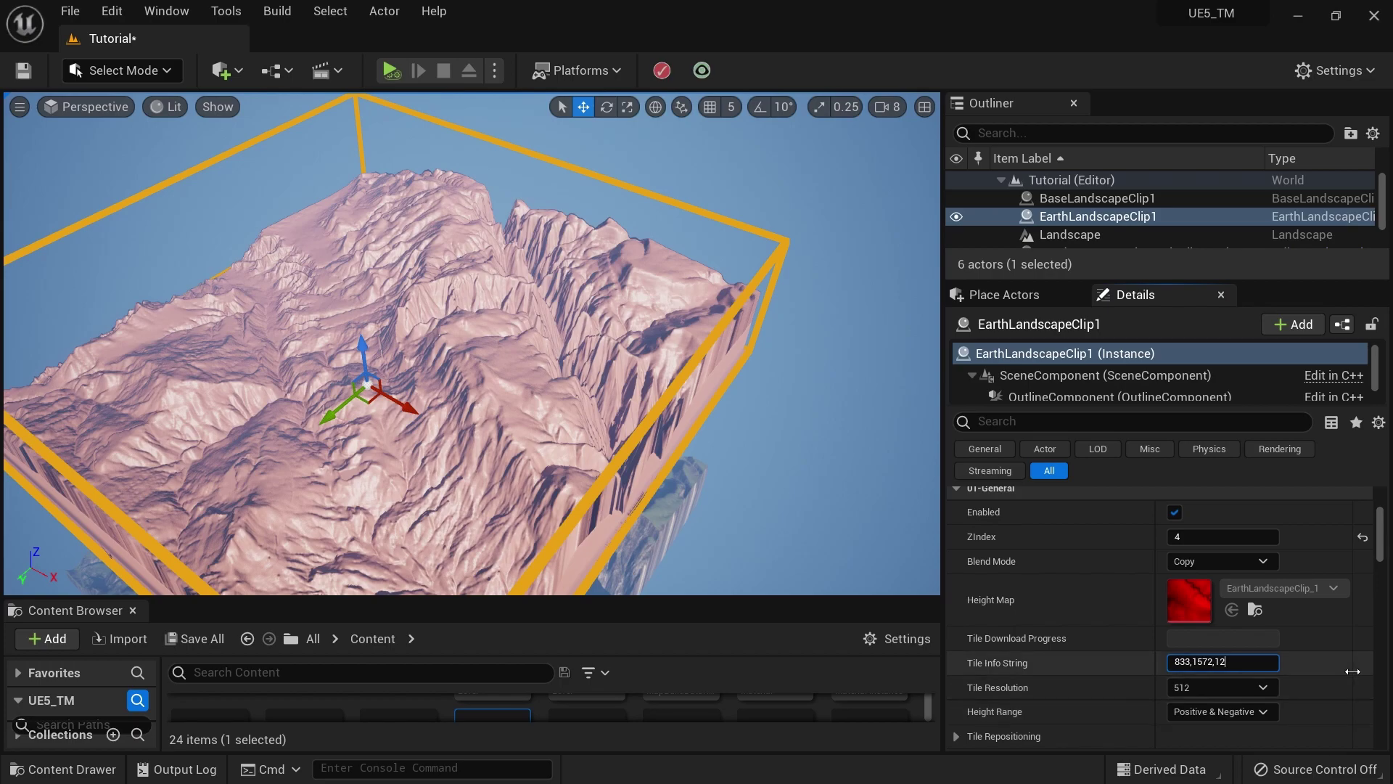
# Download the specified map tile into the Earth clip.
pyautogui.scroll(2, 1340, 668)
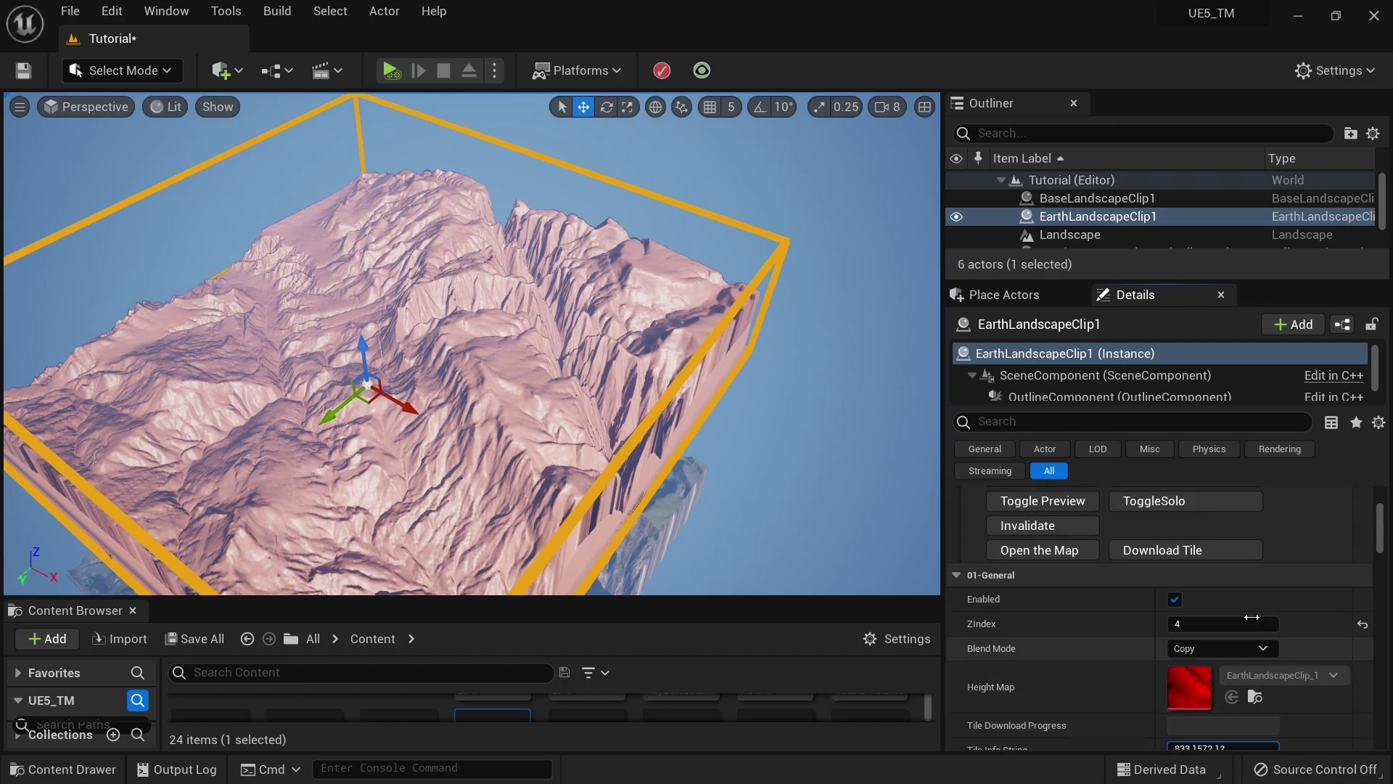
pyautogui.click(1172, 550)
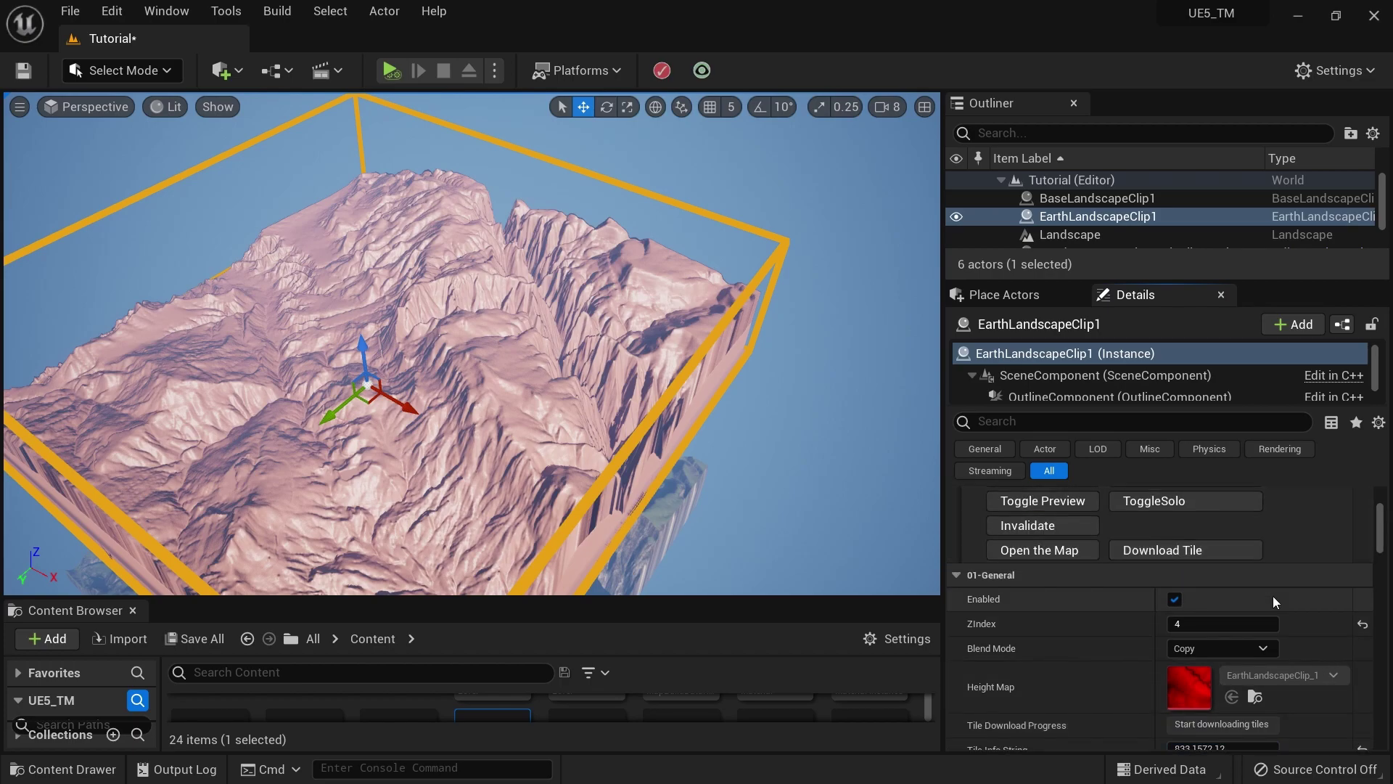
pyautogui.moveTo(759, 449); pyautogui.dragTo(721, 454, button='right')
pyautogui.keyDown('alt'); pyautogui.moveTo(922, 459); pyautogui.dragTo(942, 460); pyautogui.keyUp('alt')
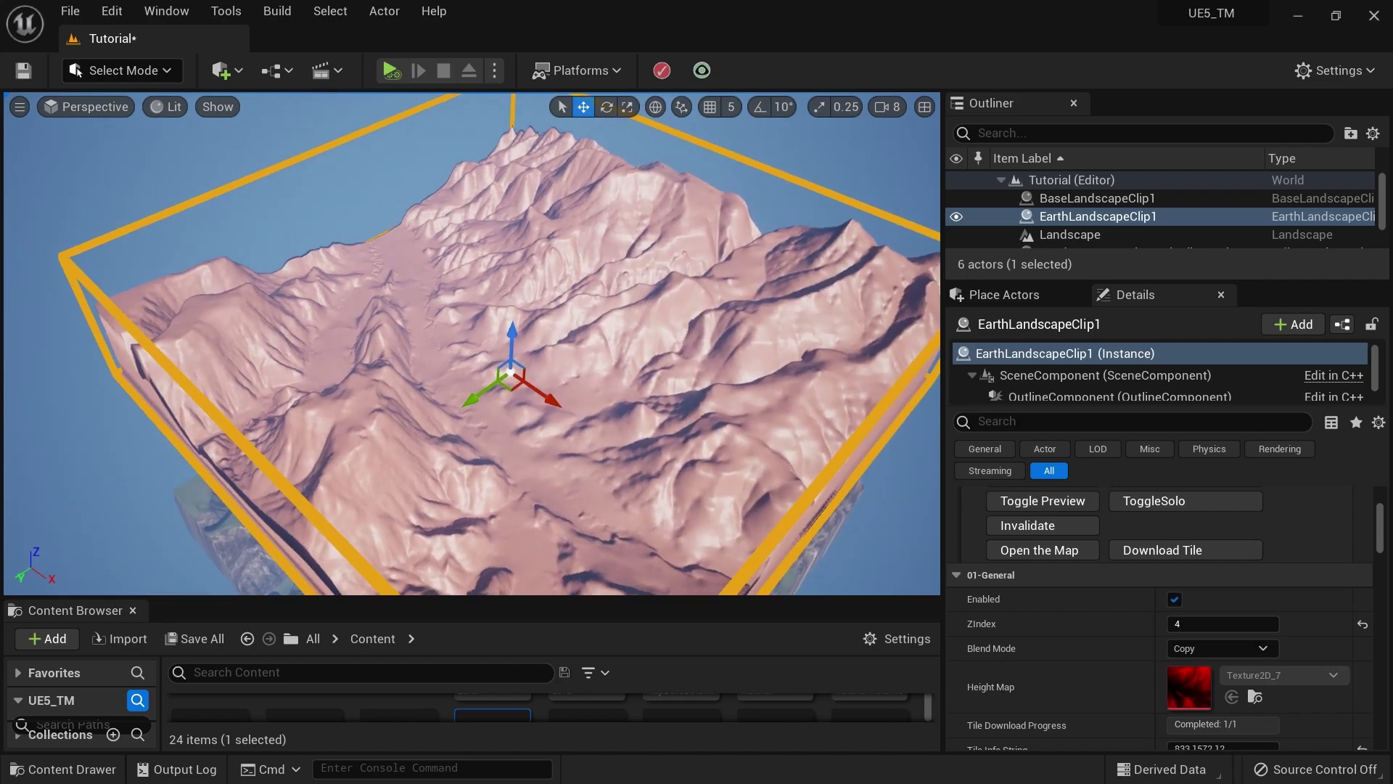
# Set the Earth clip's fade mode to Box, Fade Mask Span to about 0.69 and Fade Saturation to about 0.76.
pyautogui.scroll(-1, 1323, 656)
pyautogui.scroll(-5, 1322, 656)
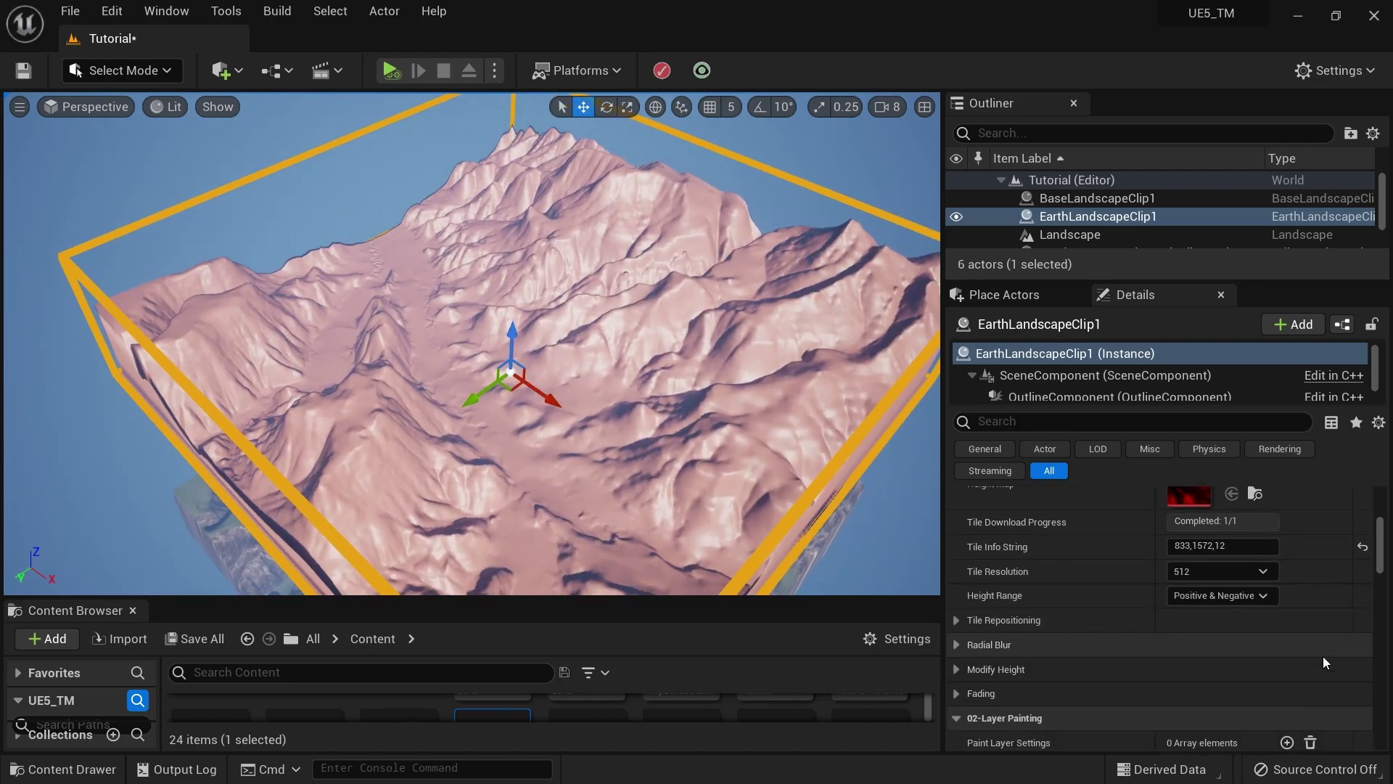
pyautogui.scroll(2, 1248, 681)
pyautogui.scroll(-5, 1069, 686)
pyautogui.click(1178, 638)
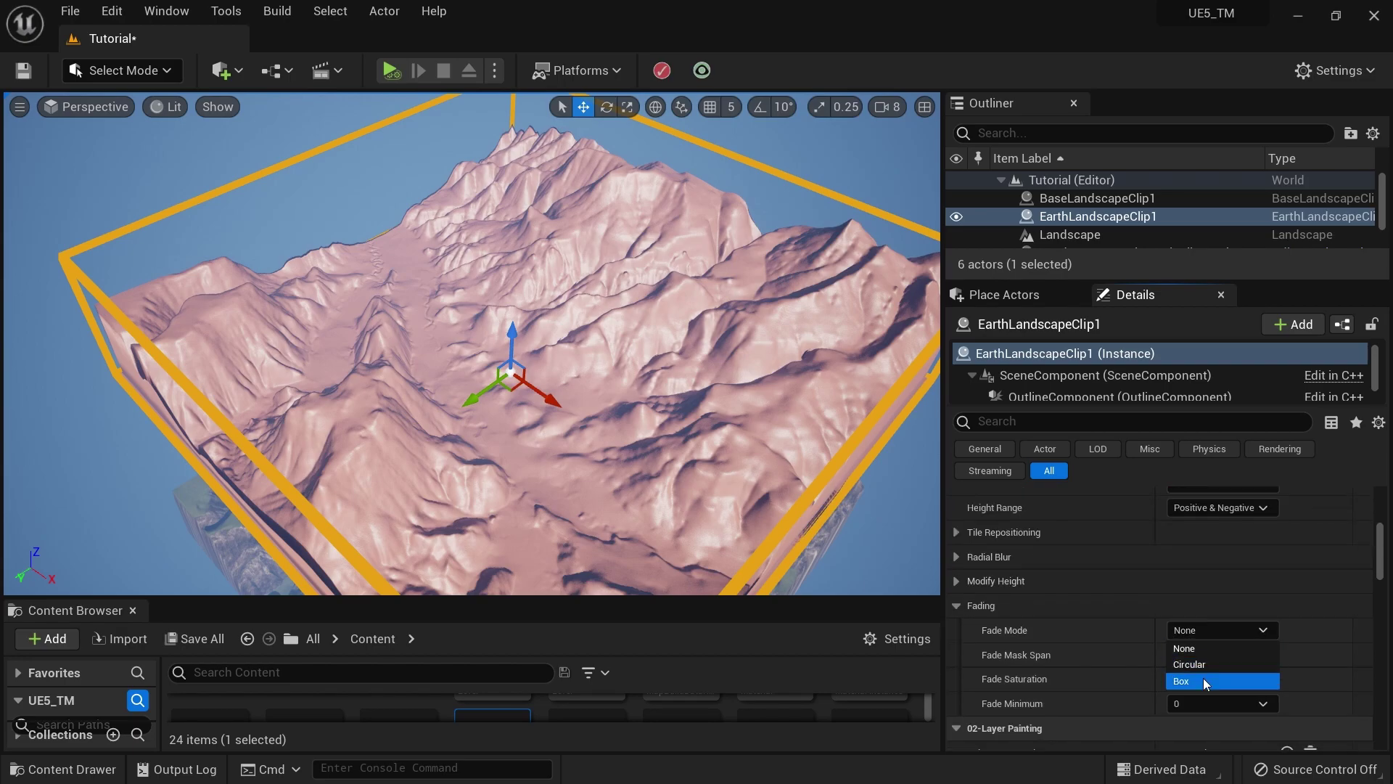
pyautogui.click(1205, 680)
pyautogui.moveTo(1226, 655); pyautogui.dragTo(1197, 679)
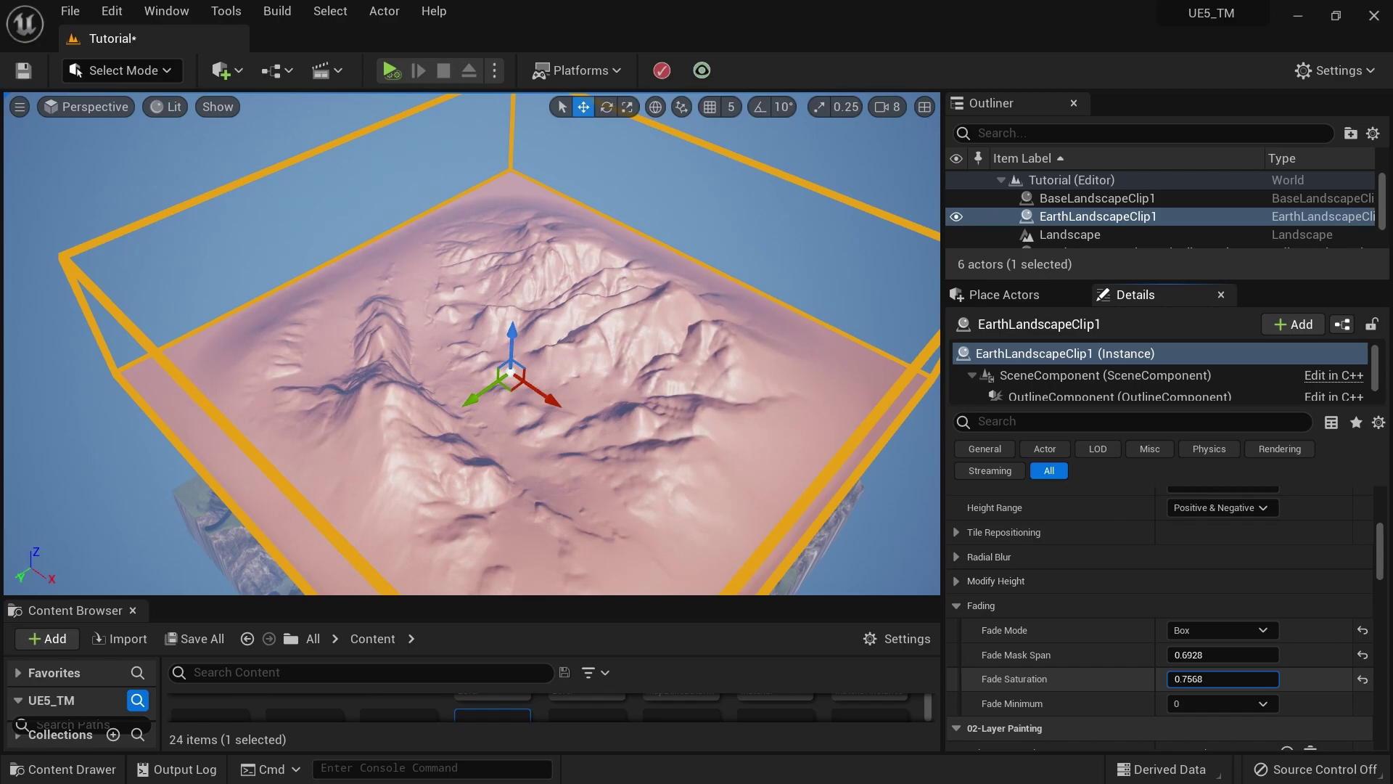
pyautogui.moveTo(797, 447); pyautogui.dragTo(871, 522, button='right')
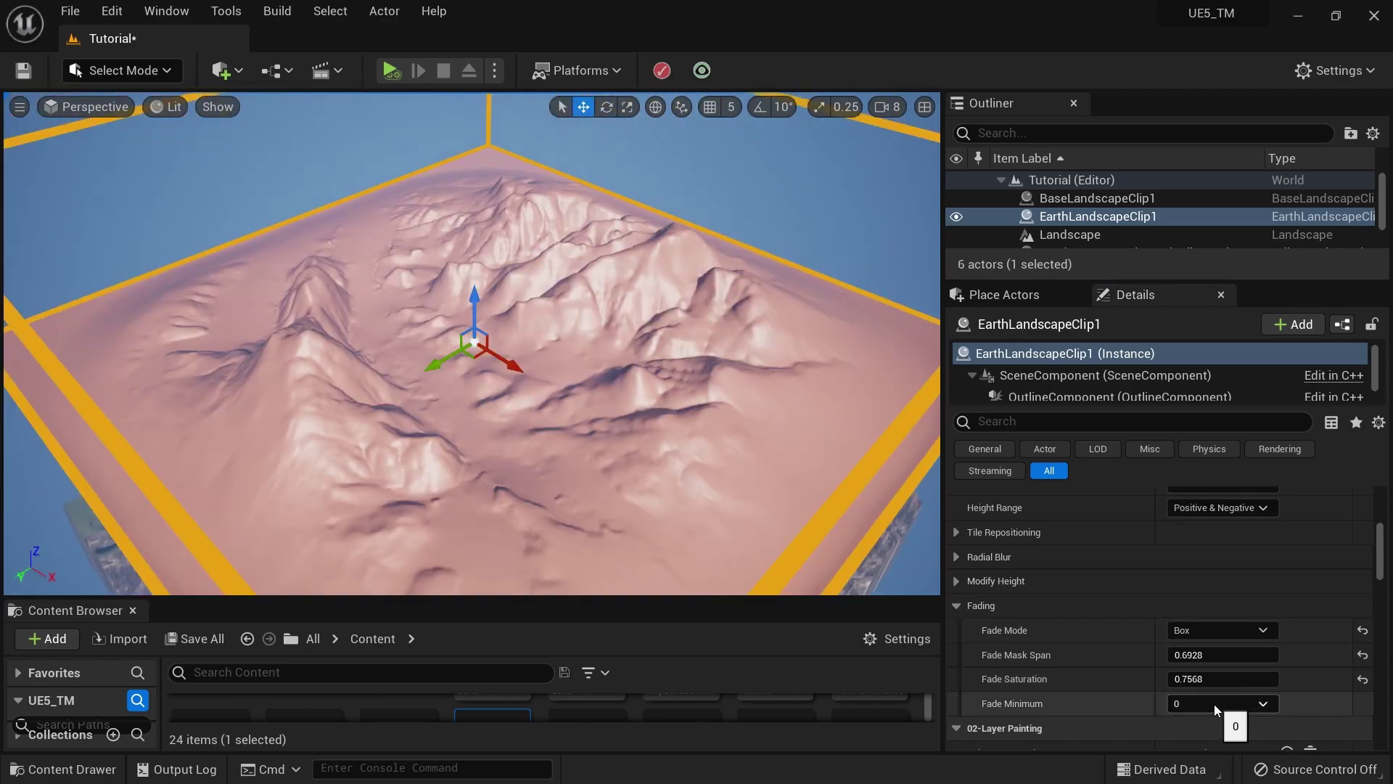
# Set the Earth clip's Fade Minimum to the height map range output minimum.
pyautogui.click(1213, 704)
pyautogui.click(1221, 736)
pyautogui.moveTo(834, 474); pyautogui.dragTo(820, 421, button='right')
pyautogui.moveTo(755, 464); pyautogui.dragTo(784, 482, button='right')
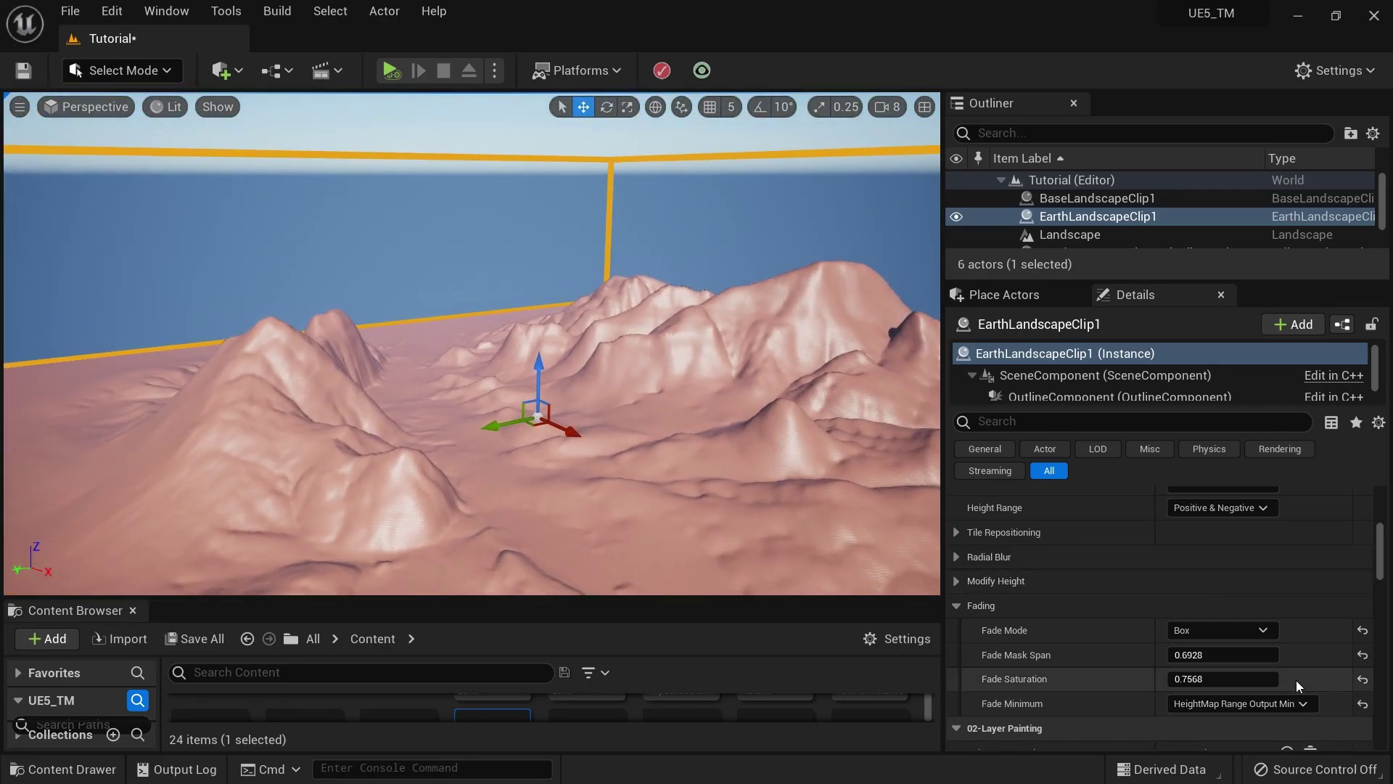
# Set the Earth clip's Height Multiplier to about 36977 in its height modification settings.
pyautogui.scroll(3, 1297, 682)
pyautogui.scroll(2, 1297, 685)
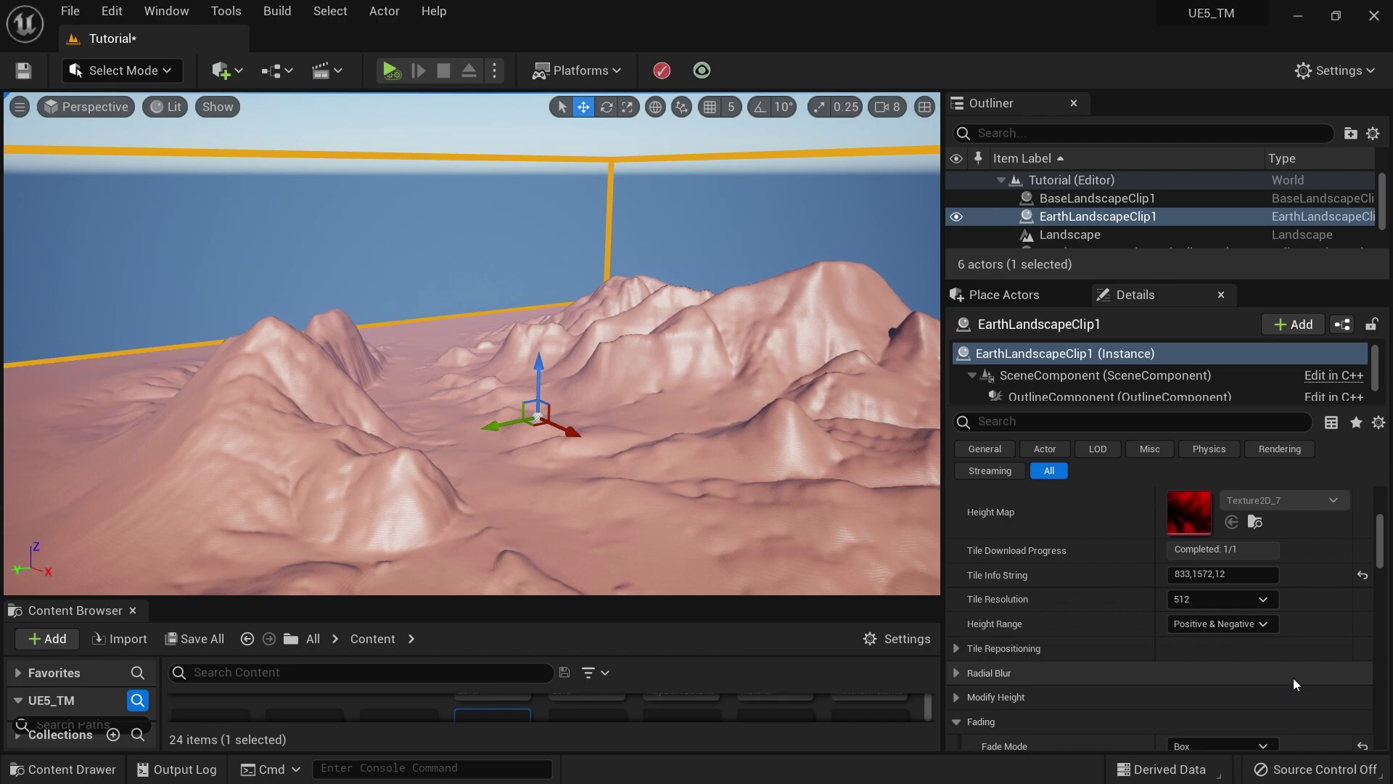
pyautogui.click(991, 698)
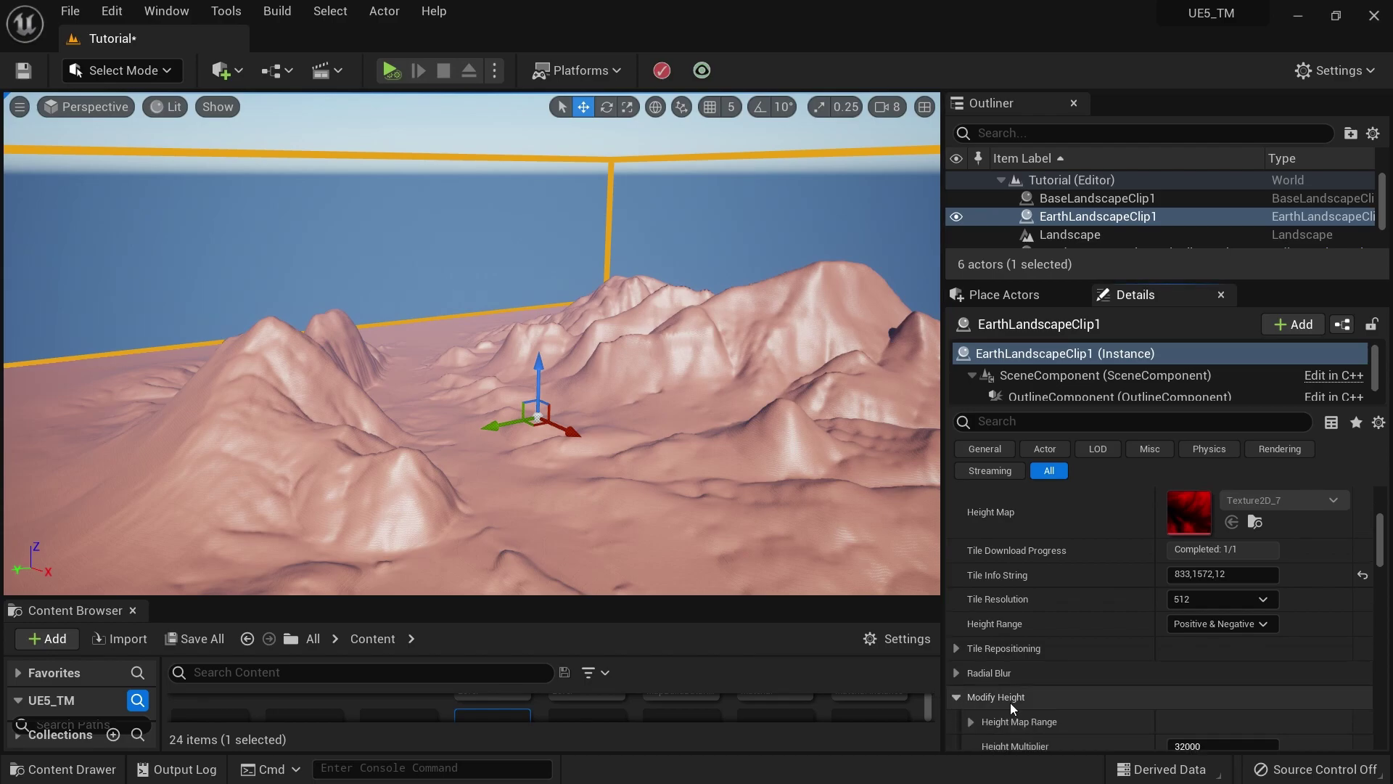
pyautogui.scroll(-4, 1229, 709)
pyautogui.scroll(-2, 1229, 709)
pyautogui.moveTo(1196, 574); pyautogui.dragTo(1226, 573)
# Raise the Earth clip vertically above the landscape.
pyautogui.moveTo(631, 389)
pyautogui.mouseDown(button='right')
pyautogui.moveTo(675, 465)
pyautogui.moveTo(653, 396)
pyautogui.mouseUp(button='right')
pyautogui.press('s')
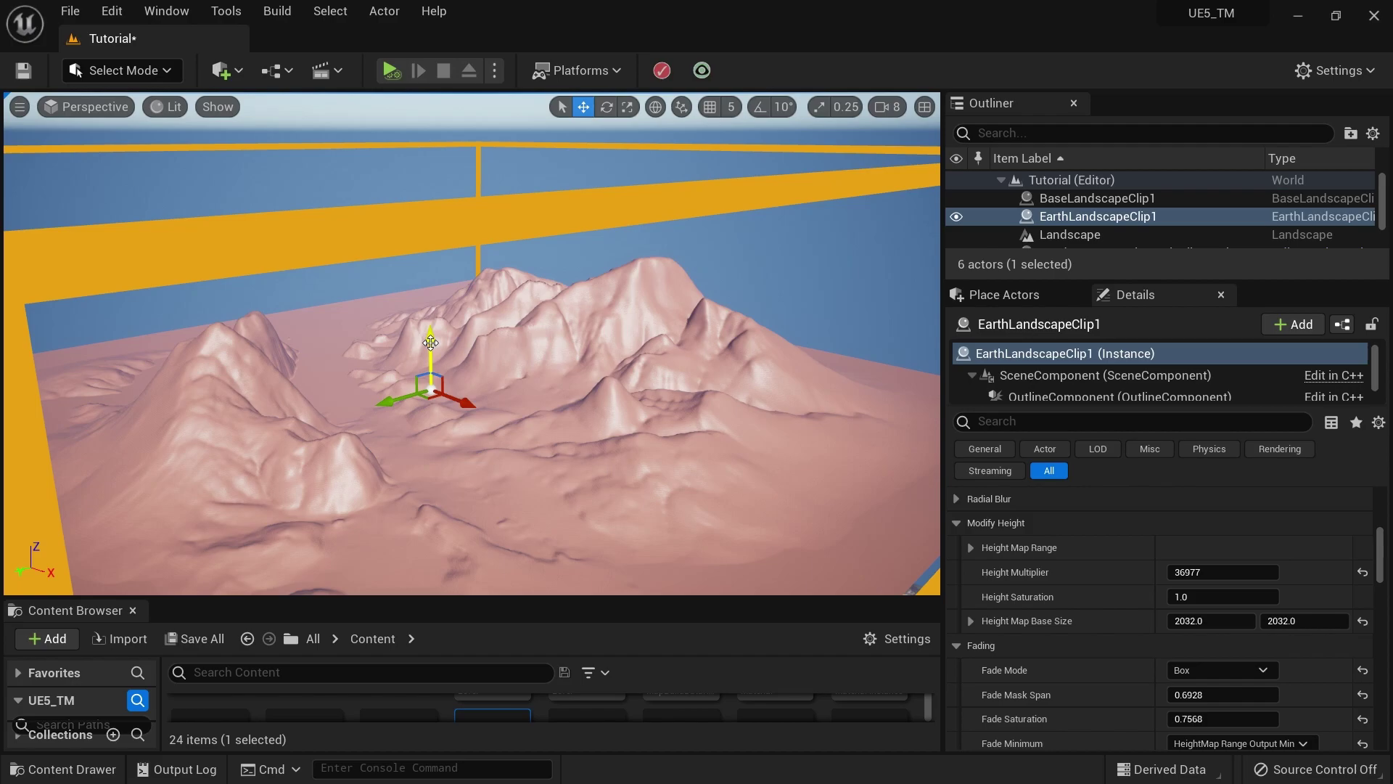
pyautogui.moveTo(431, 343); pyautogui.dragTo(429, 299)
pyautogui.moveTo(513, 326); pyautogui.dragTo(508, 373, button='right')
pyautogui.press('s')
pyautogui.moveTo(485, 166); pyautogui.dragTo(487, 95)
pyautogui.moveTo(540, 220); pyautogui.dragTo(500, 158, button='right')
pyautogui.moveTo(433, 191)
pyautogui.mouseDown()
pyautogui.moveTo(433, 123)
pyautogui.moveTo(432, 206)
pyautogui.moveTo(432, 9)
pyautogui.moveTo(414, 196)
pyautogui.mouseUp()
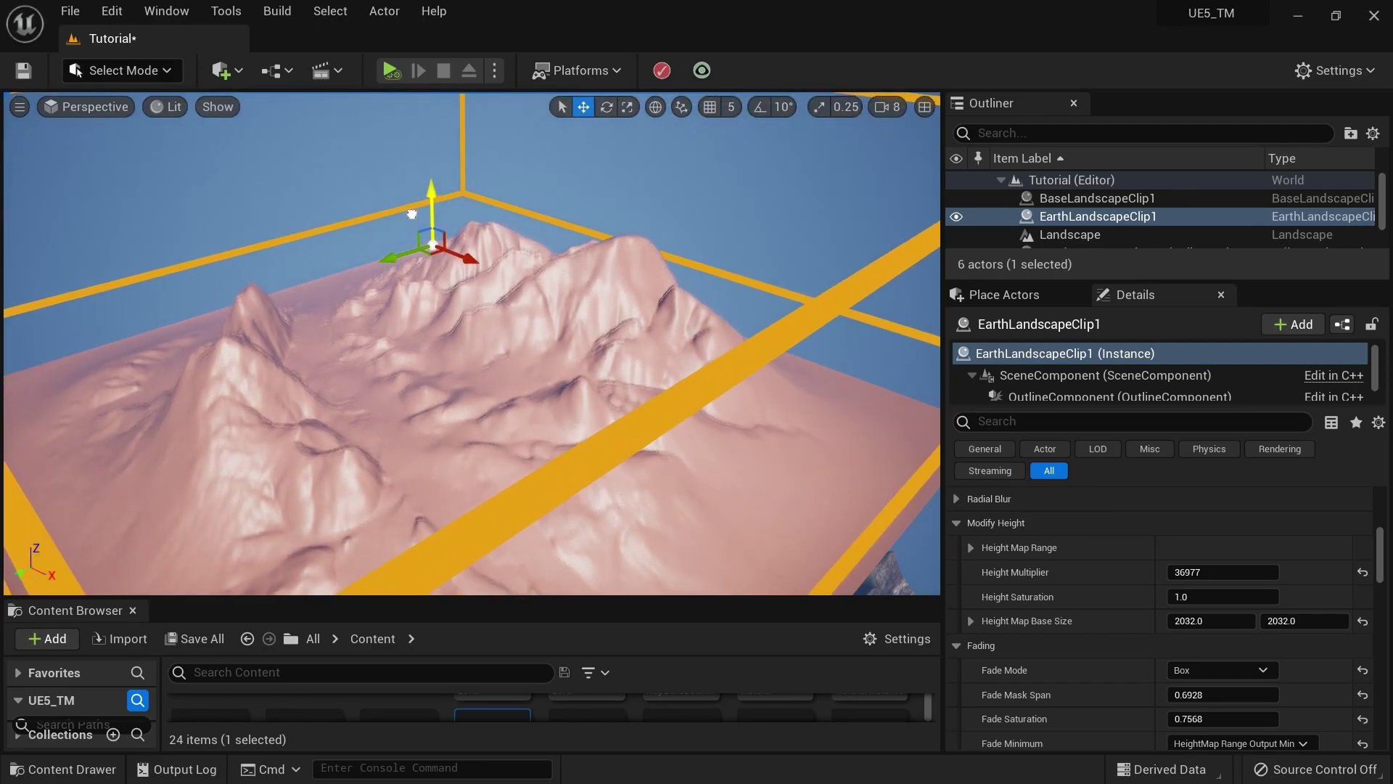
# Examine the raised terrain with the landscape clips preview mode off to see its materials, and switch the preview back on.
pyautogui.moveTo(528, 320); pyautogui.dragTo(533, 392, button='right')
pyautogui.moveTo(457, 334); pyautogui.dragTo(425, 321, button='right')
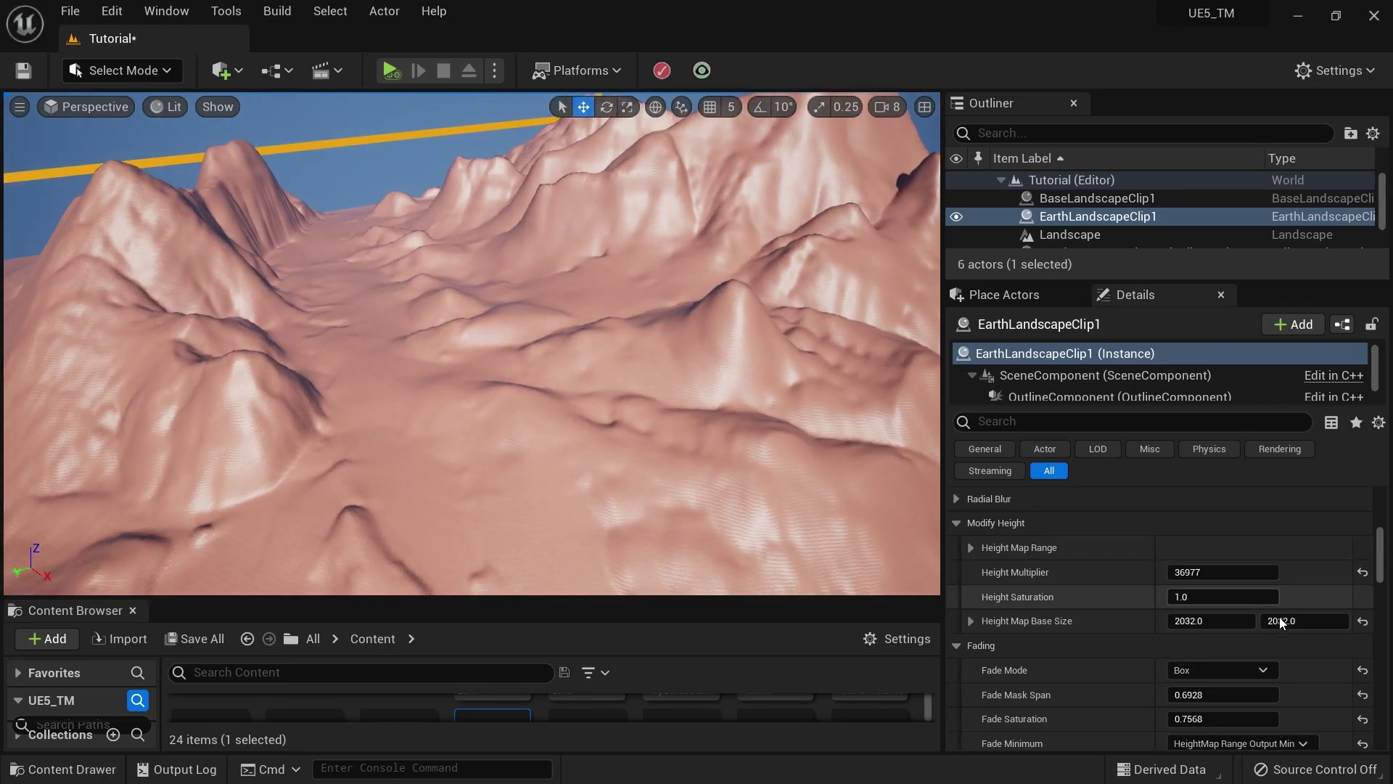
pyautogui.scroll(-2, 1286, 630)
pyautogui.scroll(3, 1286, 630)
pyautogui.moveTo(606, 409)
pyautogui.mouseDown(button='right')
pyautogui.moveTo(668, 370)
pyautogui.moveTo(650, 399)
pyautogui.moveTo(630, 384)
pyautogui.moveTo(585, 400)
pyautogui.mouseUp(button='right')
pyautogui.moveTo(439, 324); pyautogui.dragTo(435, 322, button='right')
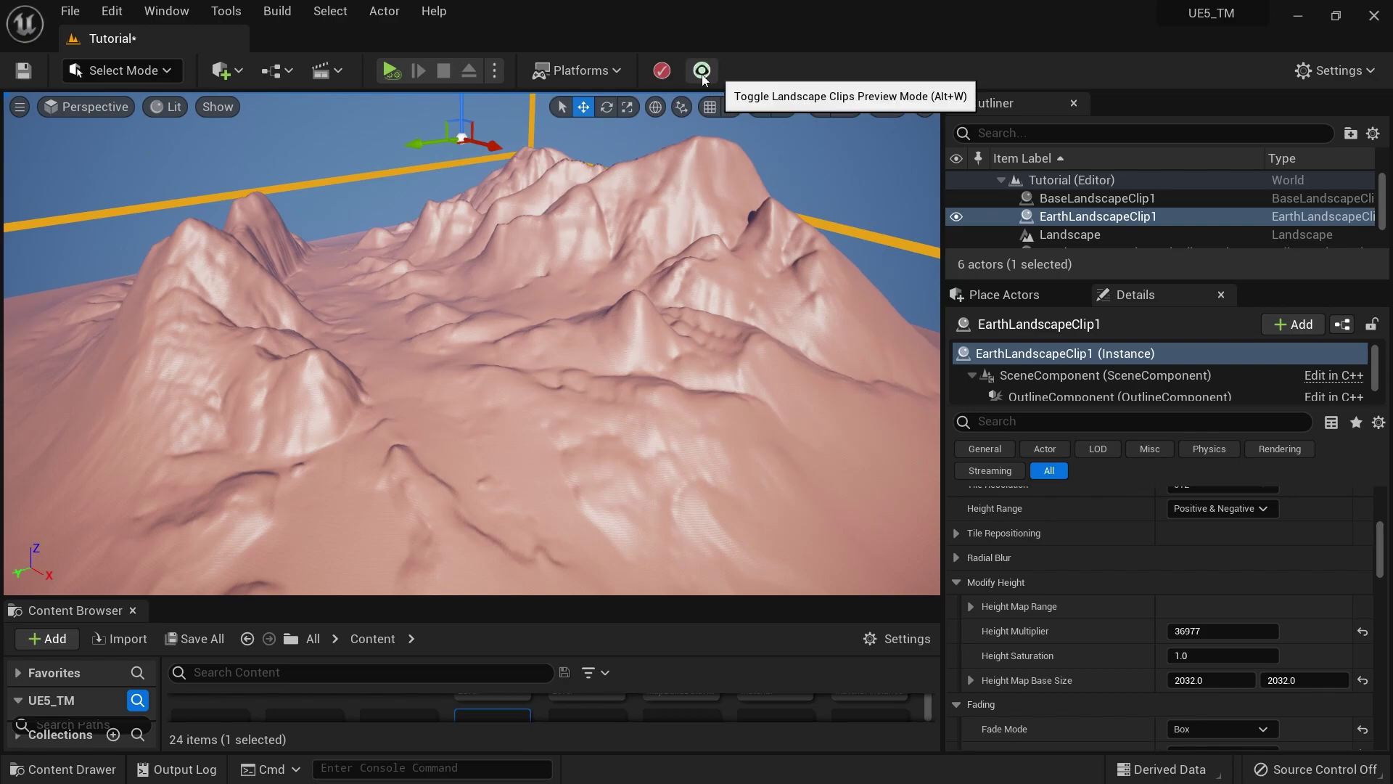
pyautogui.click(702, 69)
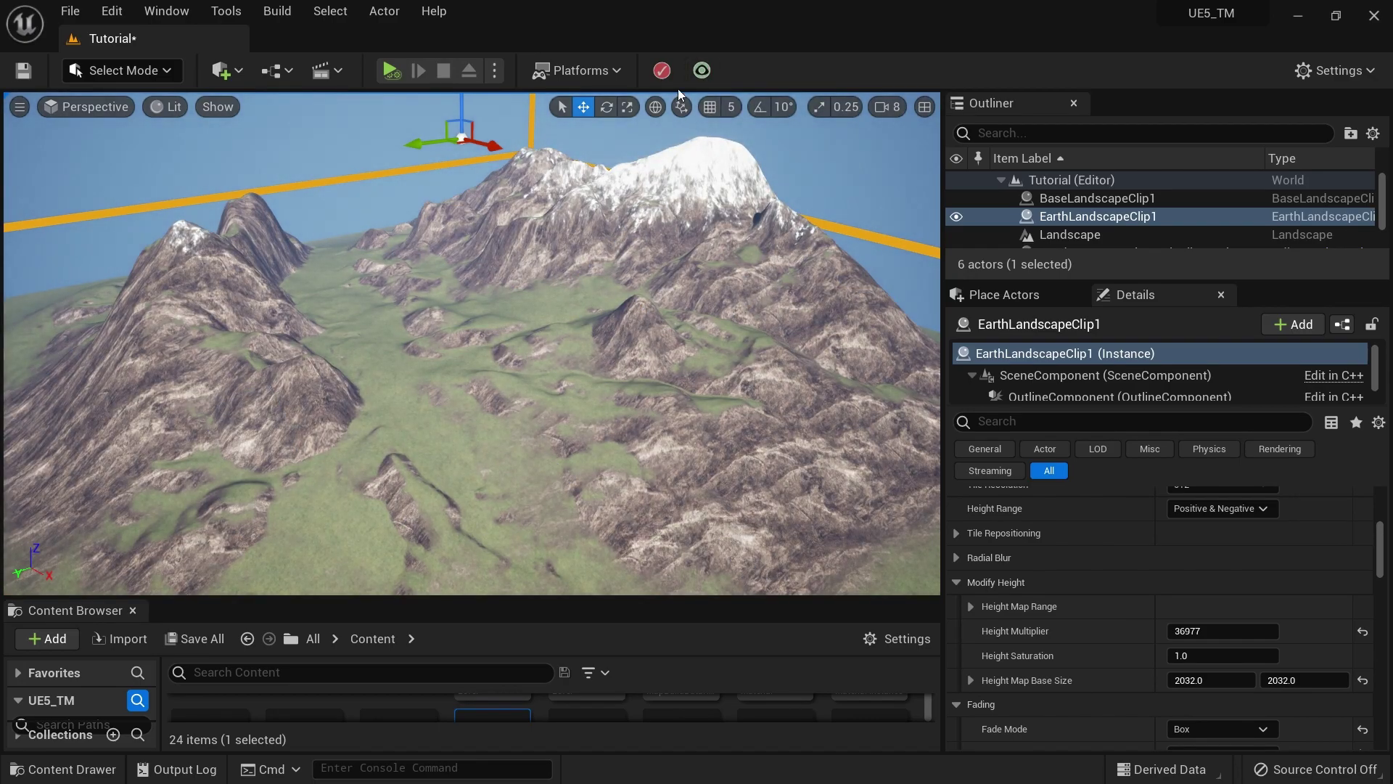
pyautogui.click(699, 78)
pyautogui.moveTo(699, 251)
pyautogui.mouseDown(button='right')
pyautogui.moveTo(655, 261)
pyautogui.moveTo(705, 257)
pyautogui.mouseUp(button='right')
pyautogui.press('s')
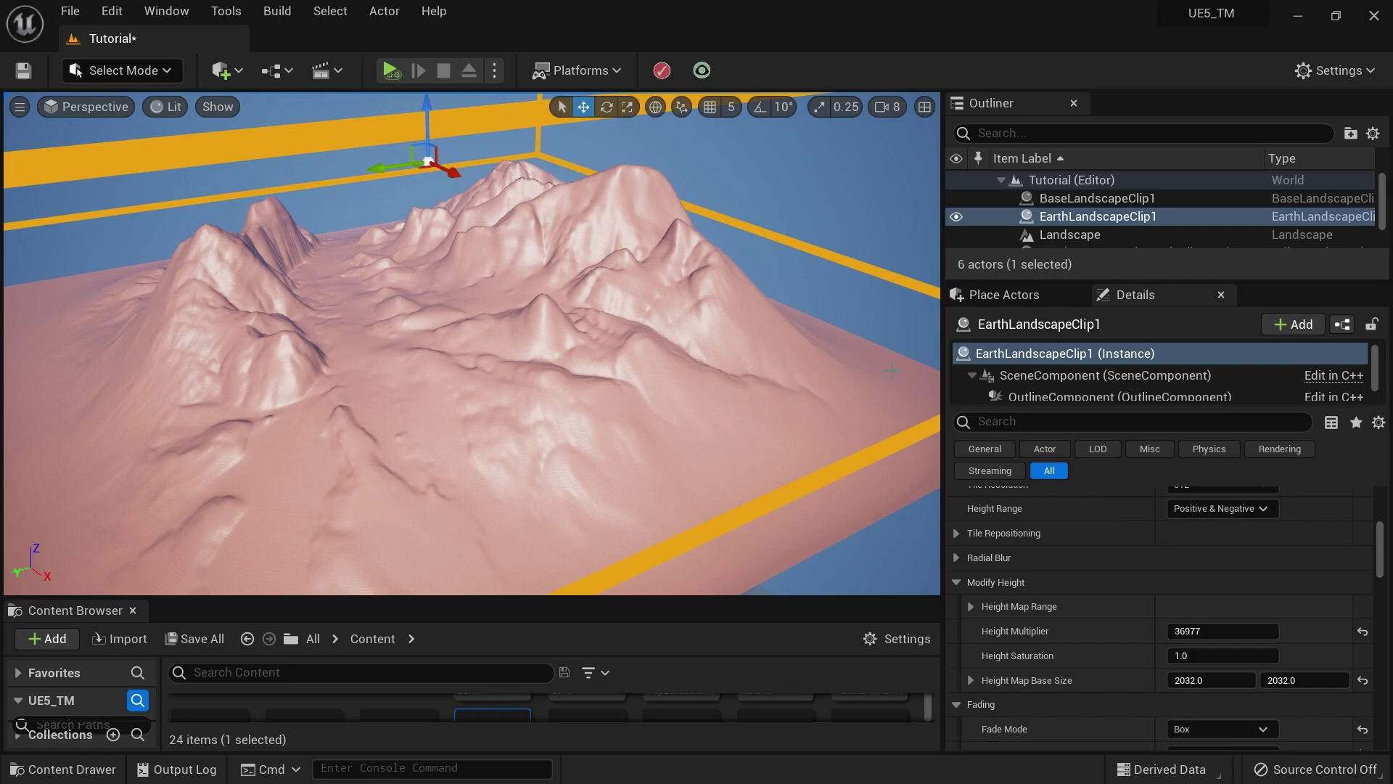
# Find the Noise Landscape Clip among the placeable actors, add one to the terrain and match it to the landscape size.
pyautogui.click(994, 294)
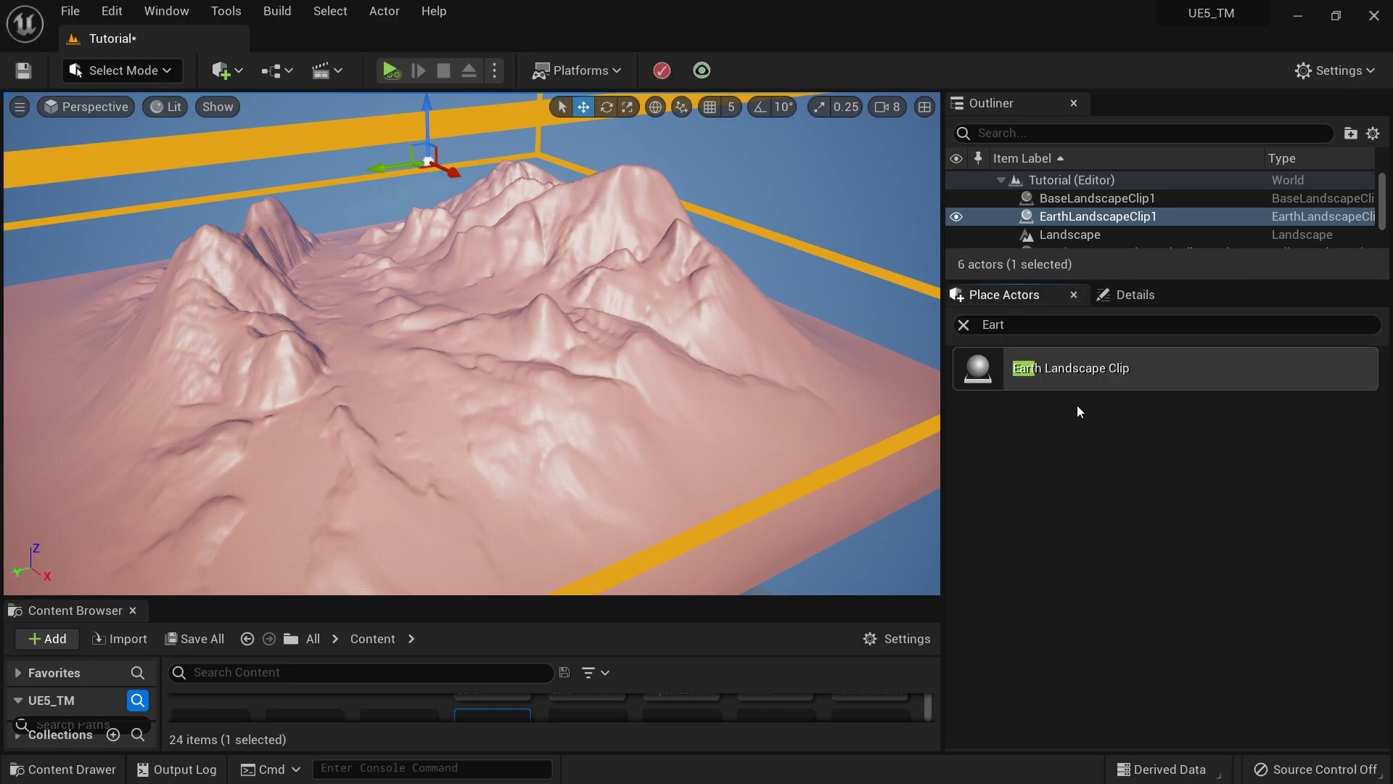
pyautogui.click(964, 326)
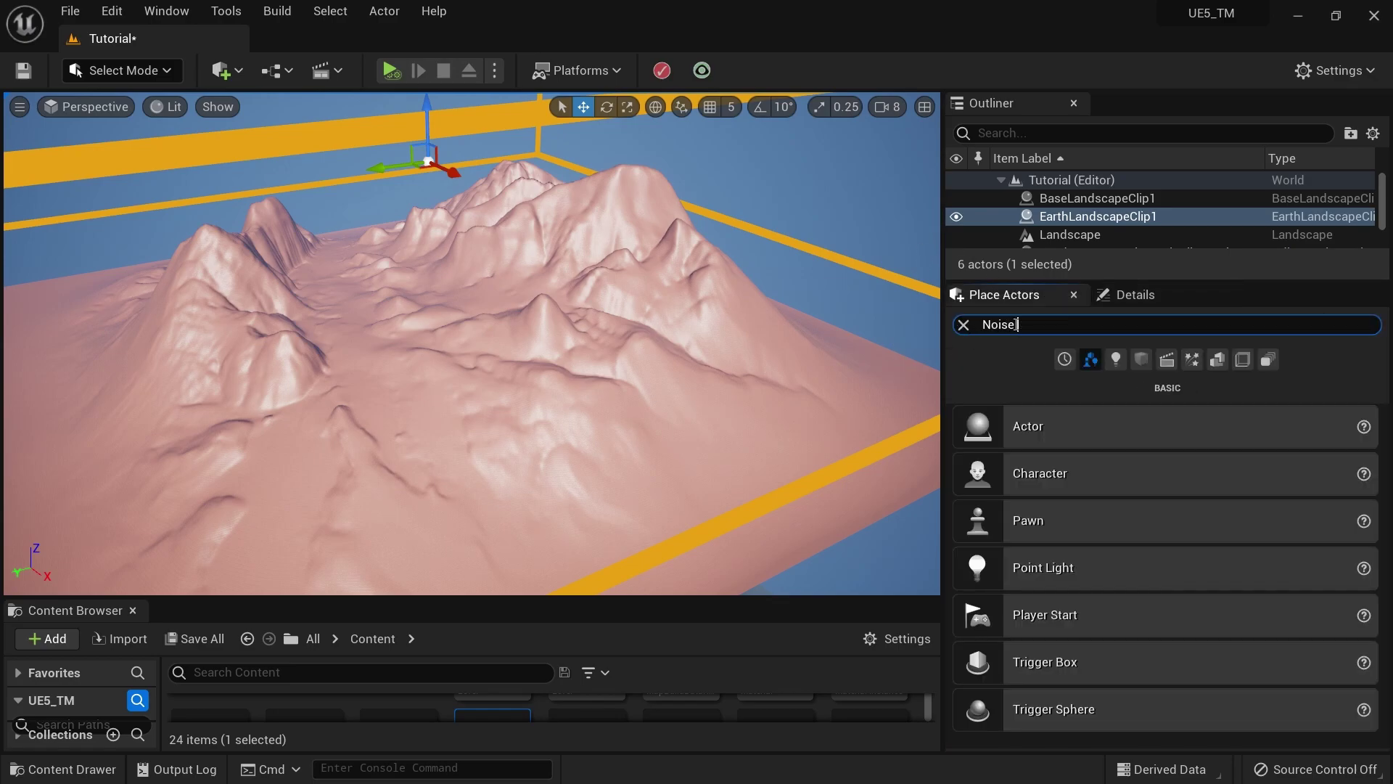
pyautogui.moveTo(1084, 368); pyautogui.dragTo(342, 295)
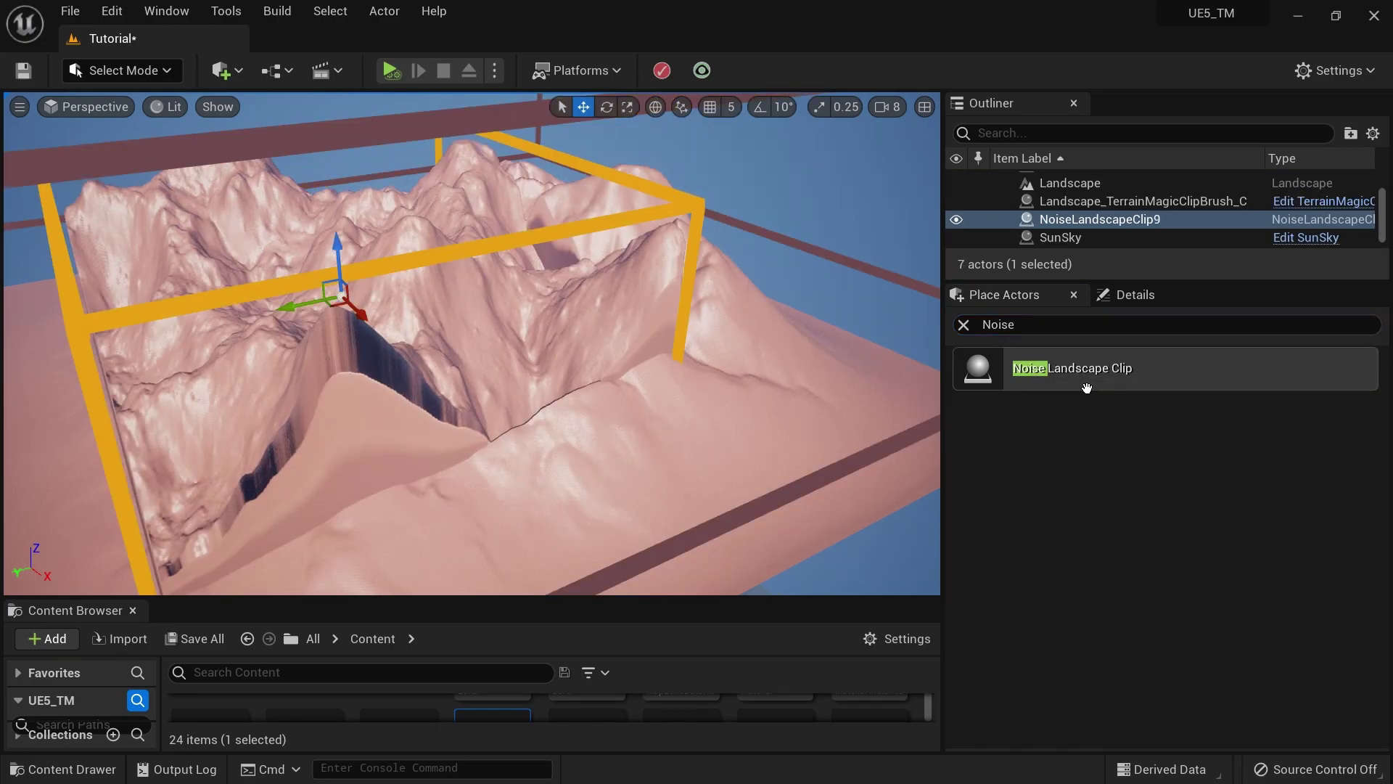
pyautogui.click(1138, 294)
pyautogui.scroll(10, 1204, 515)
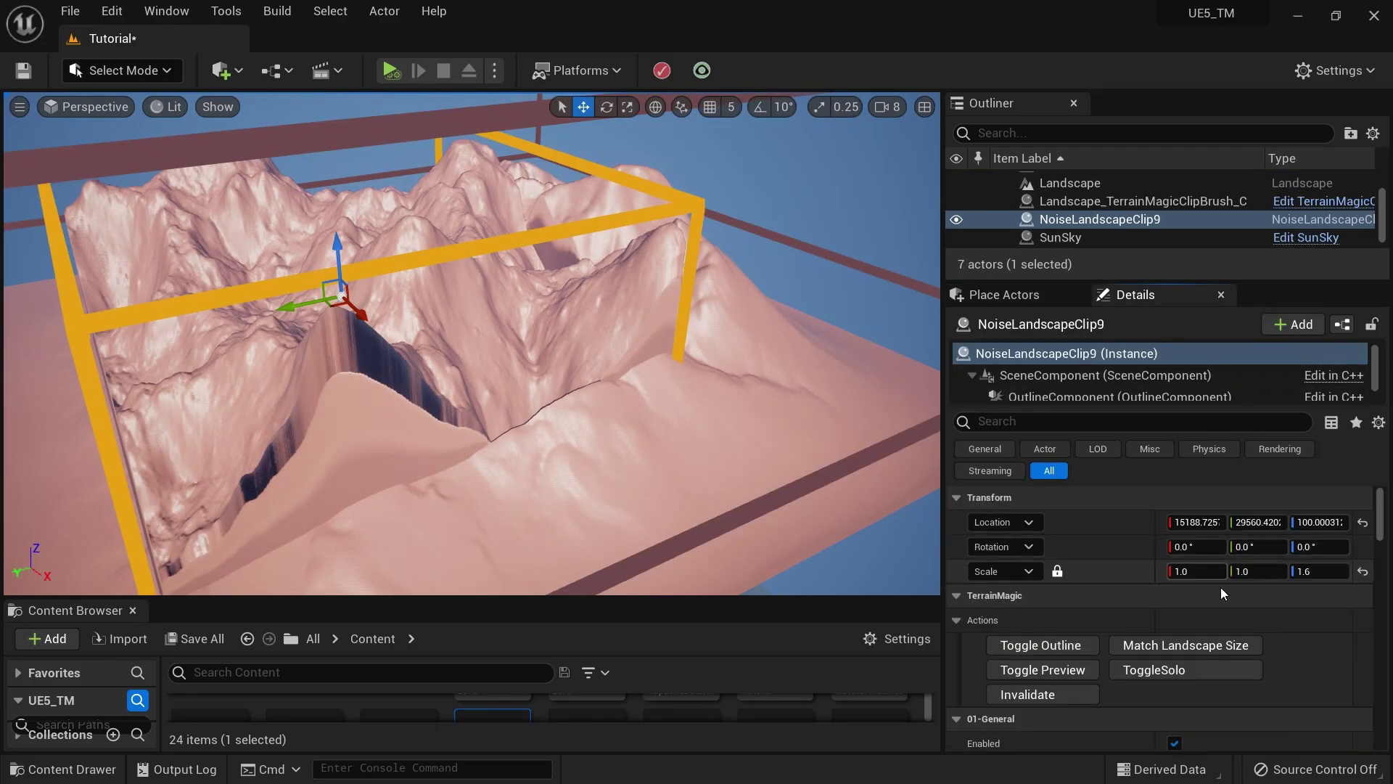
pyautogui.click(1223, 646)
pyautogui.moveTo(581, 227); pyautogui.dragTo(601, 265, button='right')
pyautogui.moveTo(581, 192); pyautogui.dragTo(577, 181, button='right')
# Set the noise clip's Blend Mode to Add and its Height Multiplier to about 3831.
pyautogui.scroll(-3, 1073, 534)
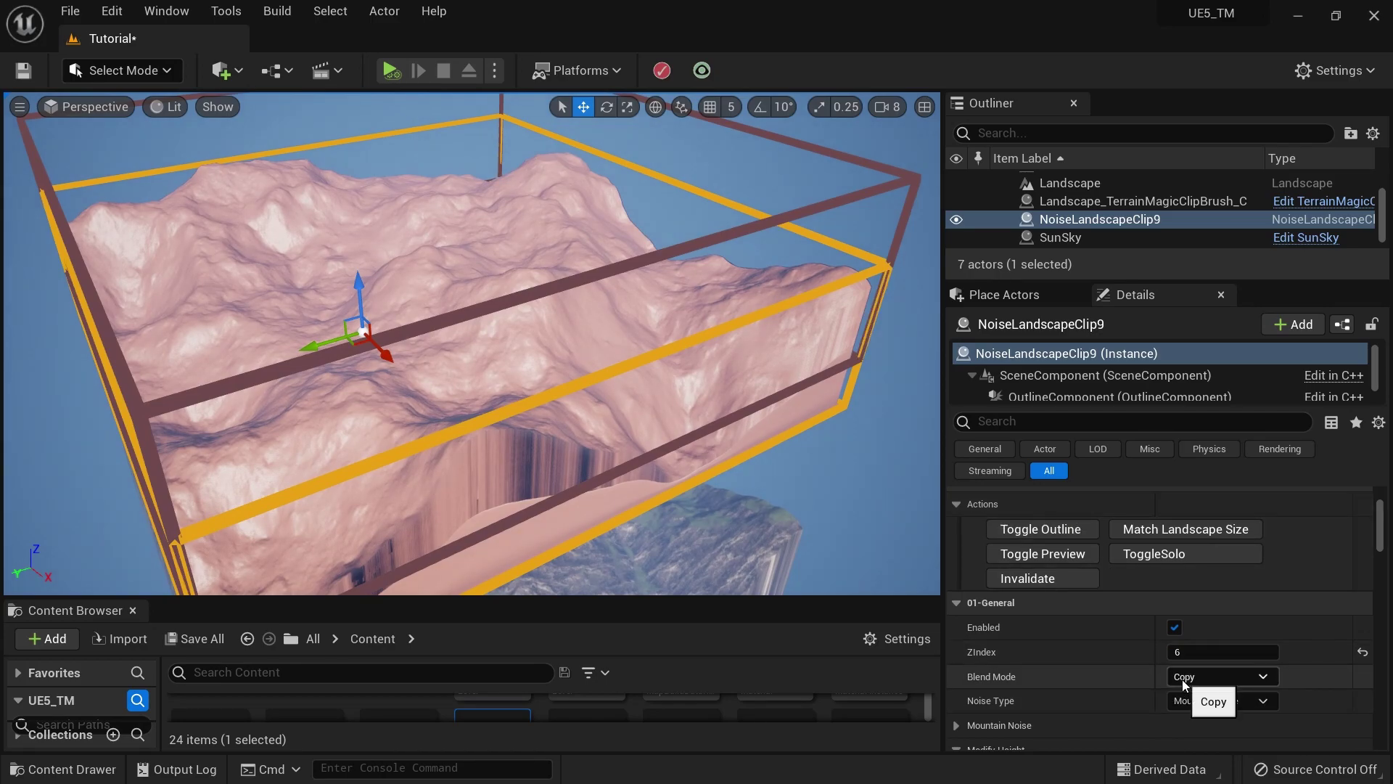
pyautogui.click(1237, 675)
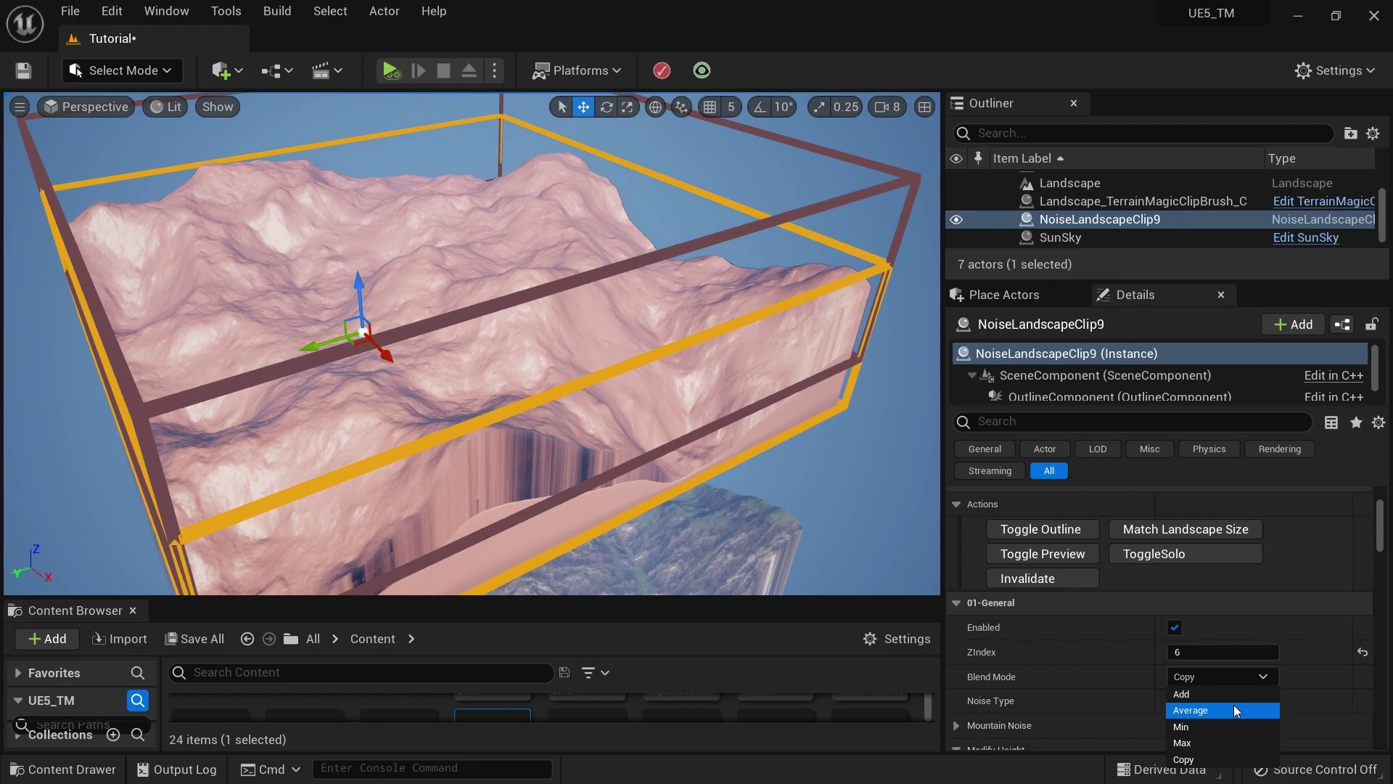
pyautogui.click(1234, 701)
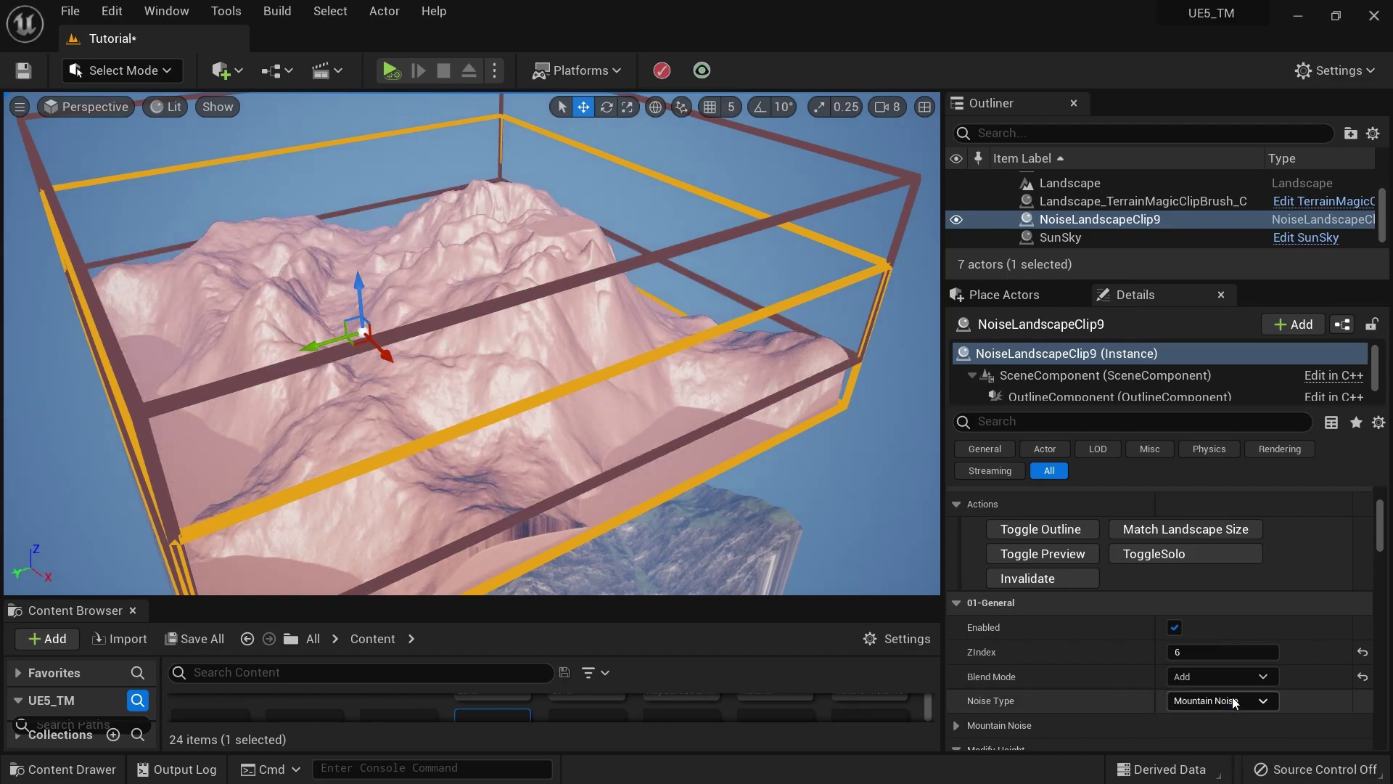
pyautogui.scroll(-5, 1219, 683)
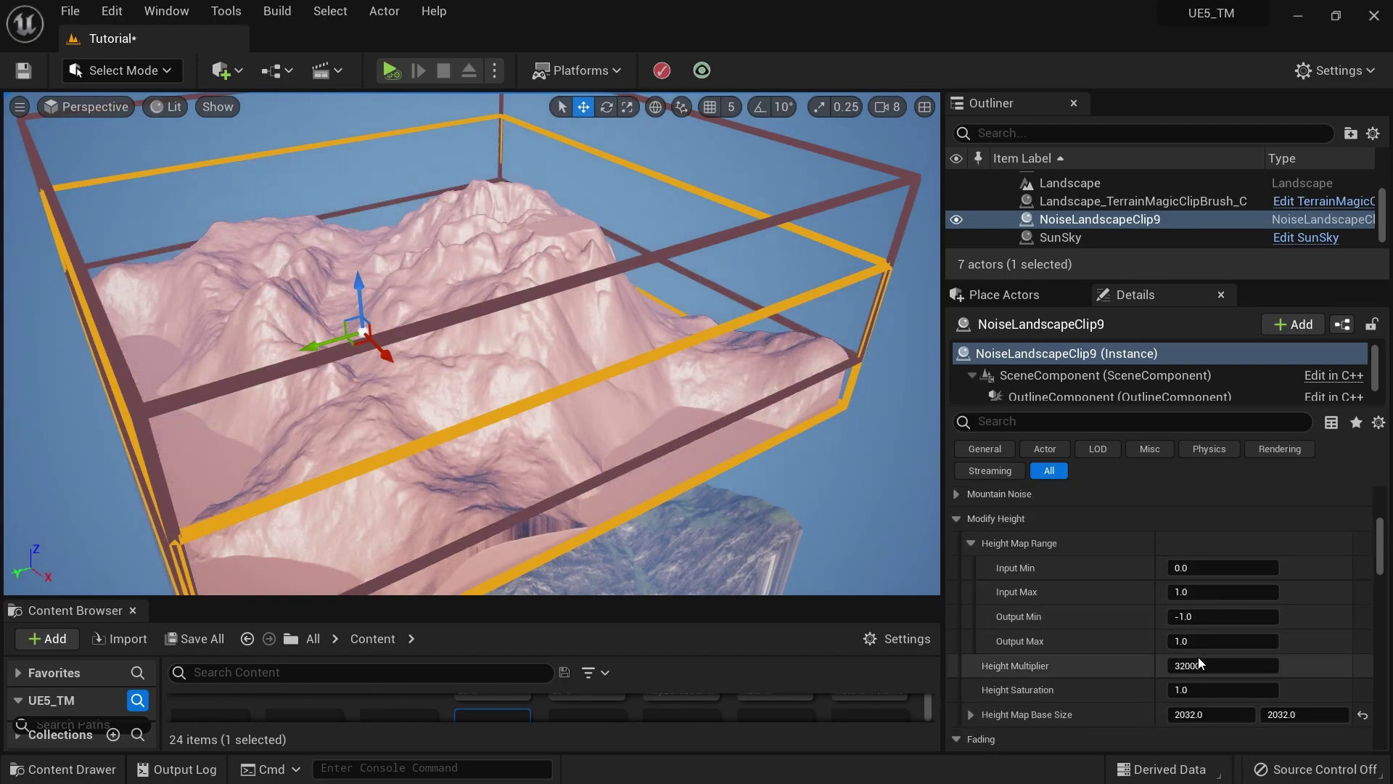
pyautogui.moveTo(1252, 673); pyautogui.dragTo(1197, 673)
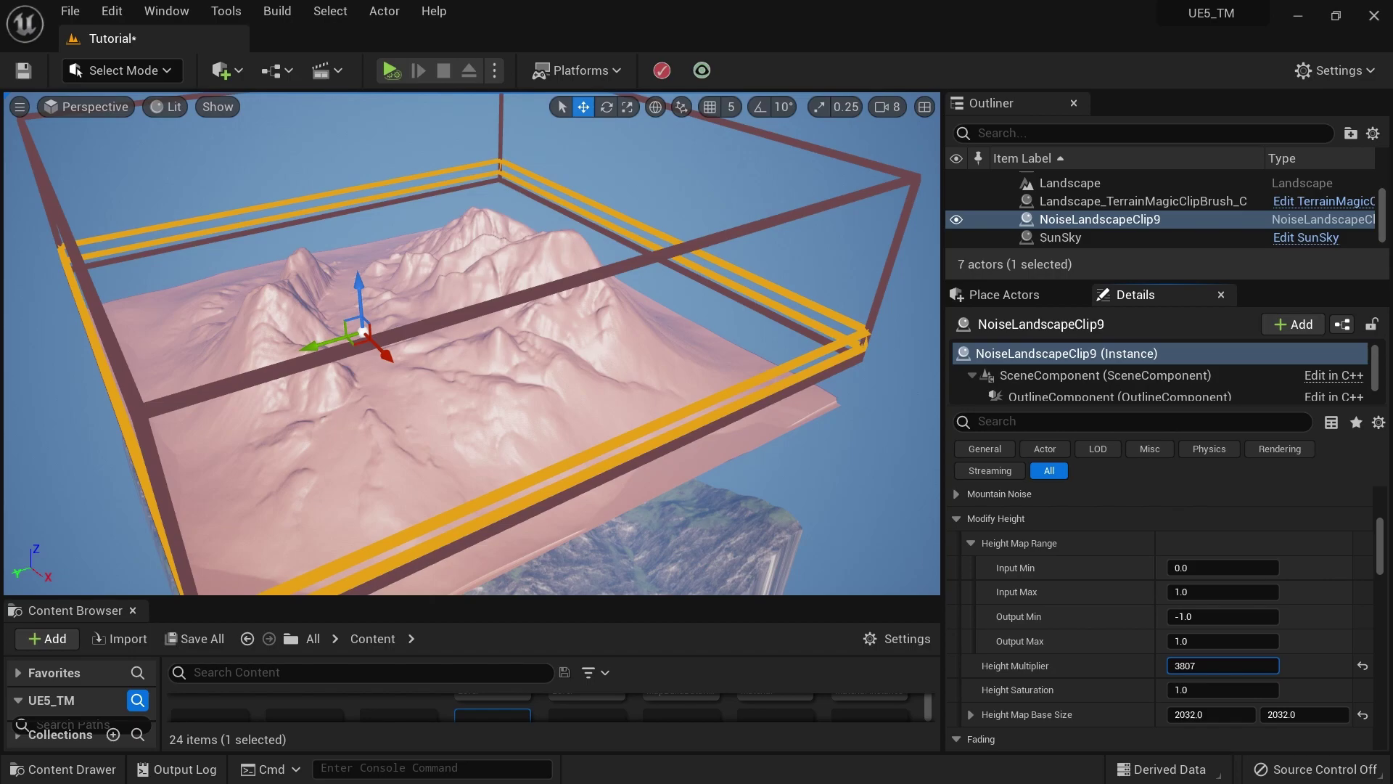
pyautogui.scroll(5, 1156, 598)
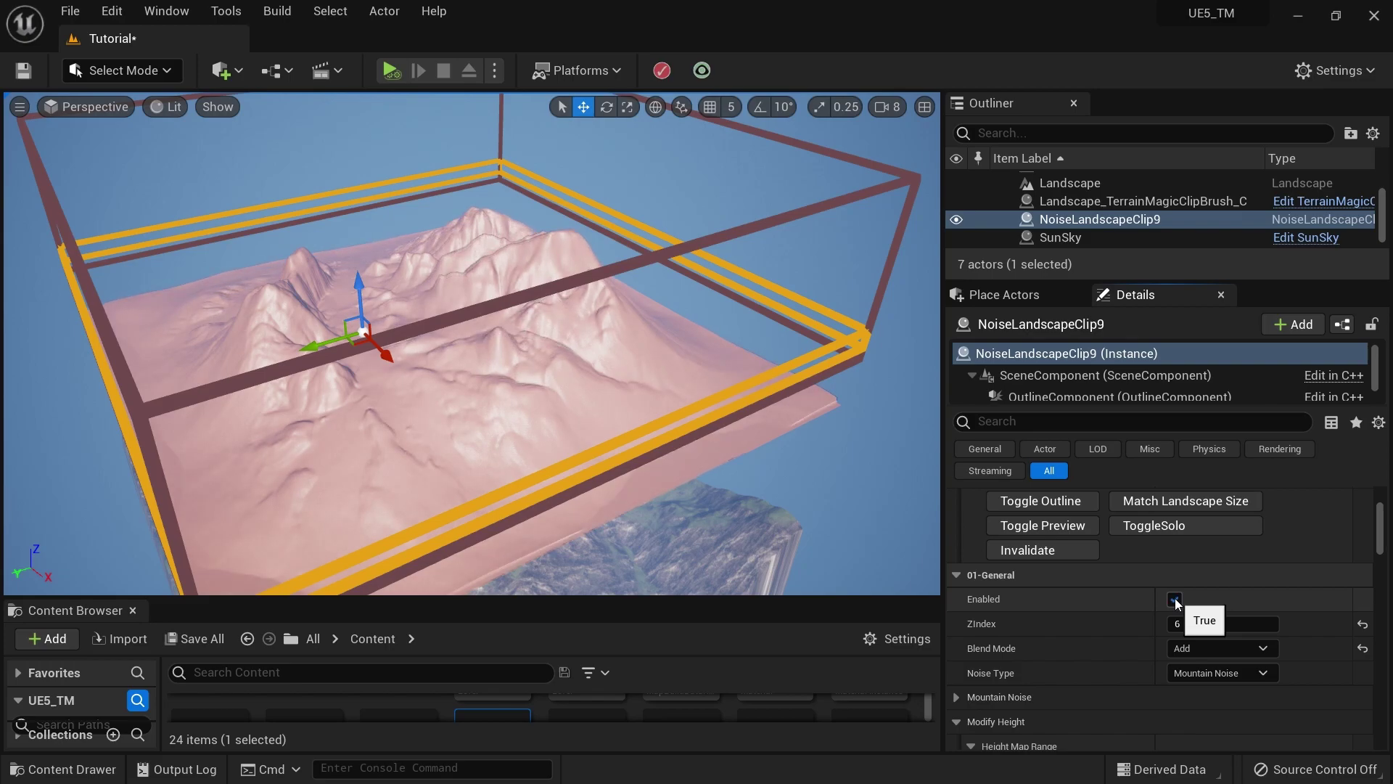
pyautogui.scroll(-3, 1292, 681)
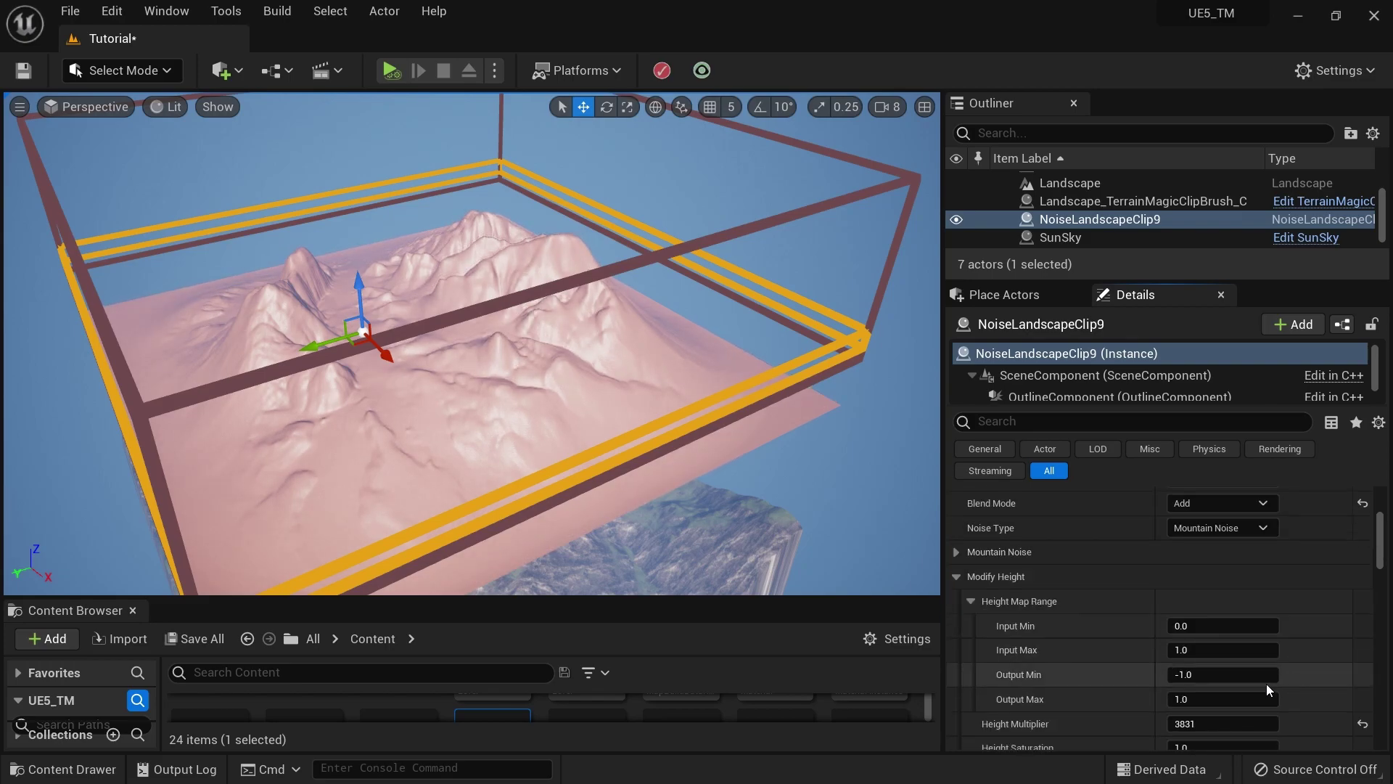
# Set the noise clip's fade mode to Box and its Fade Mask Span to about 0.25.
pyautogui.scroll(-3, 1234, 684)
pyautogui.click(1220, 677)
pyautogui.click(1221, 721)
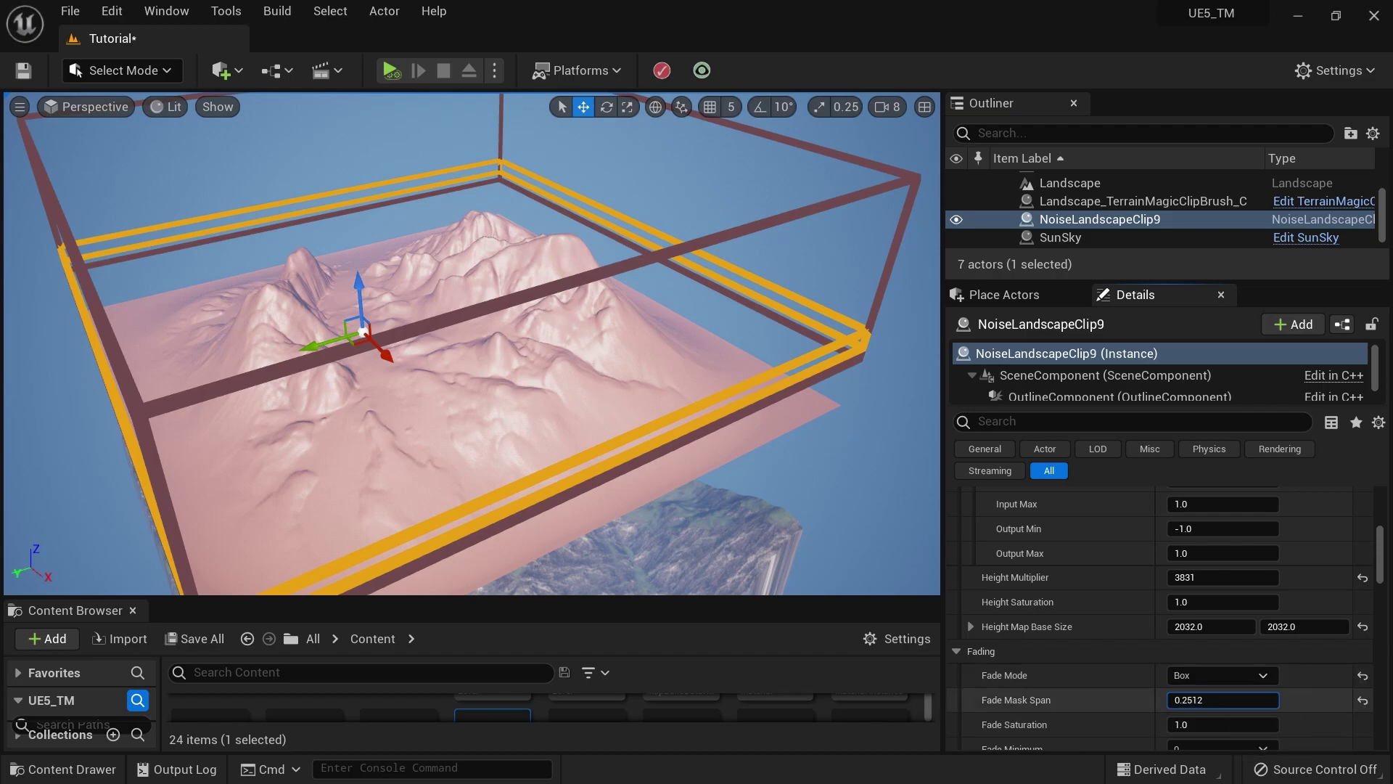
pyautogui.scroll(5, 1219, 578)
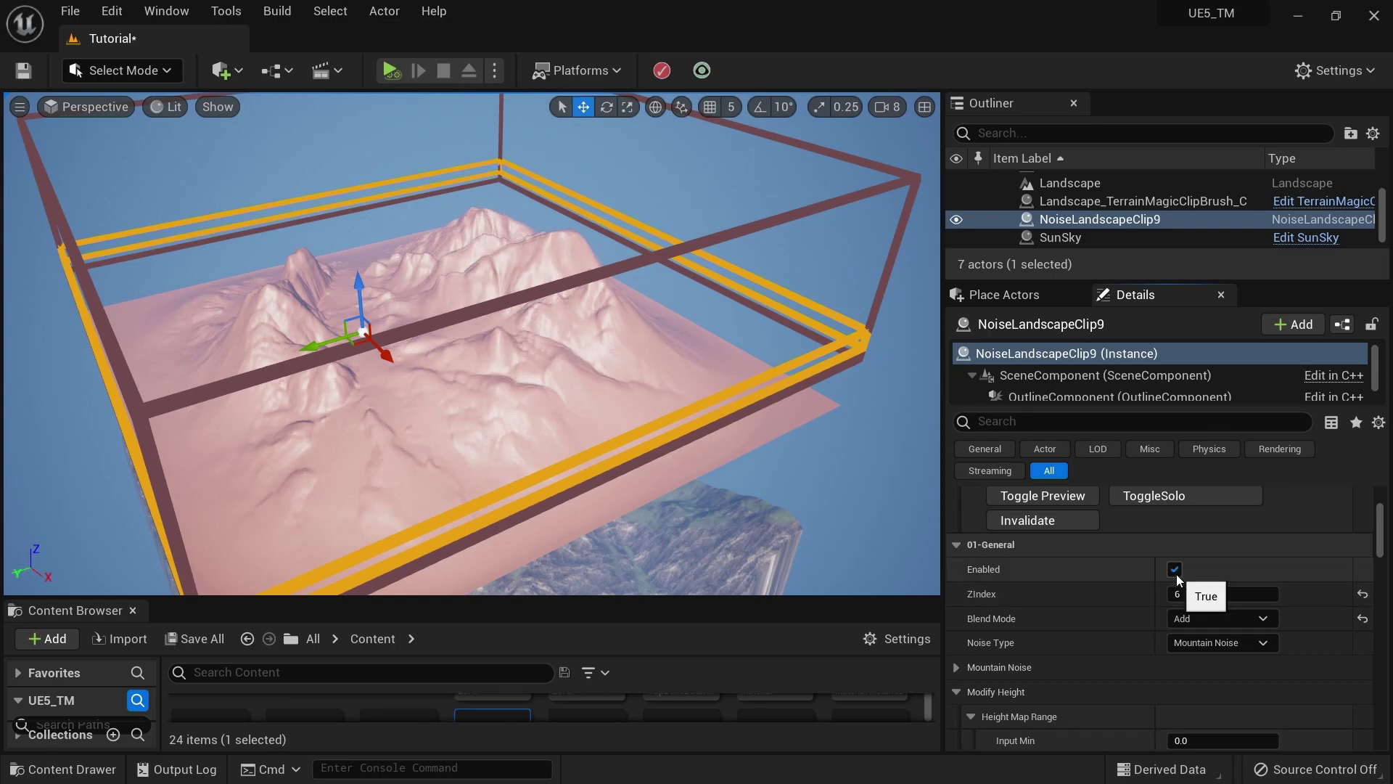
# Set the noise clip's Mountain Noise Details to about 2.93, Contrast to about 0.2 and Sharpness to about 0.68.
pyautogui.scroll(-2, 1145, 610)
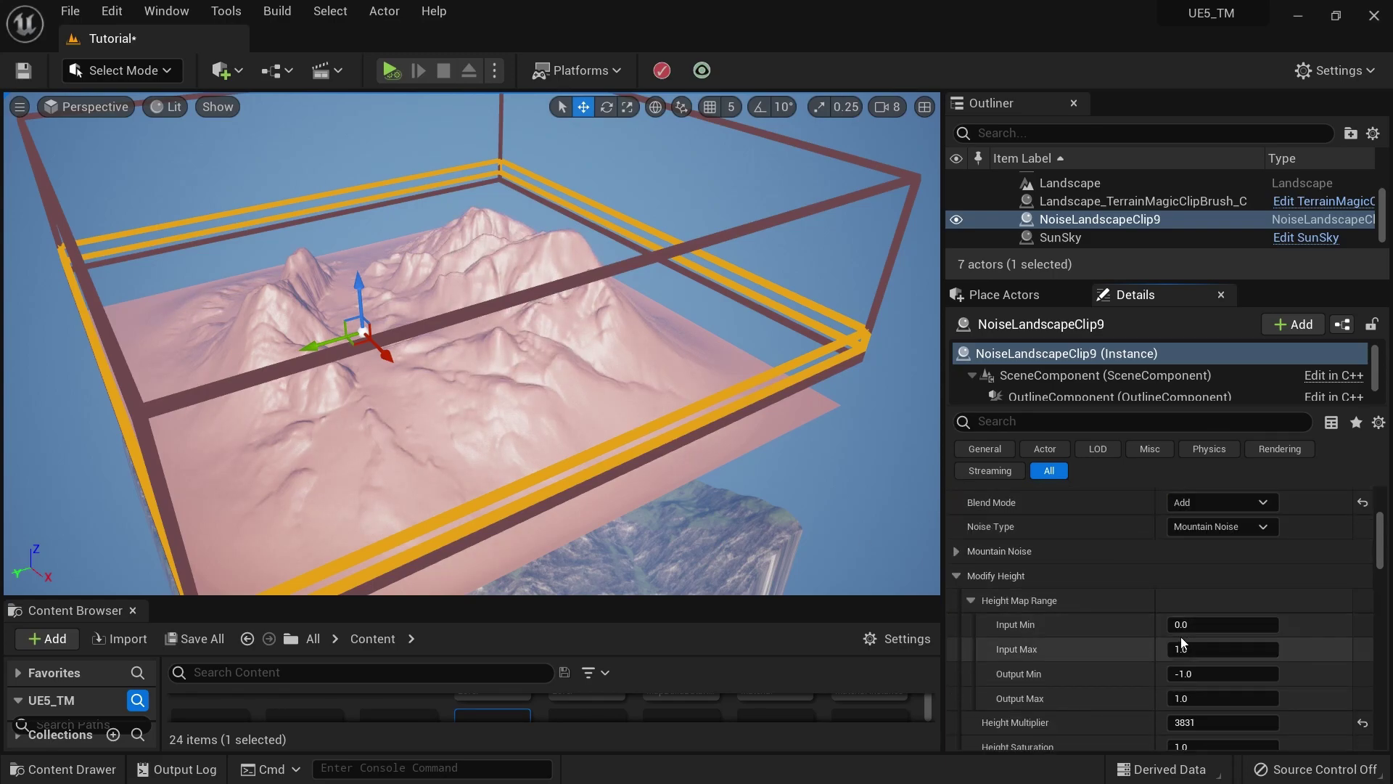
pyautogui.click(956, 574)
pyautogui.click(956, 550)
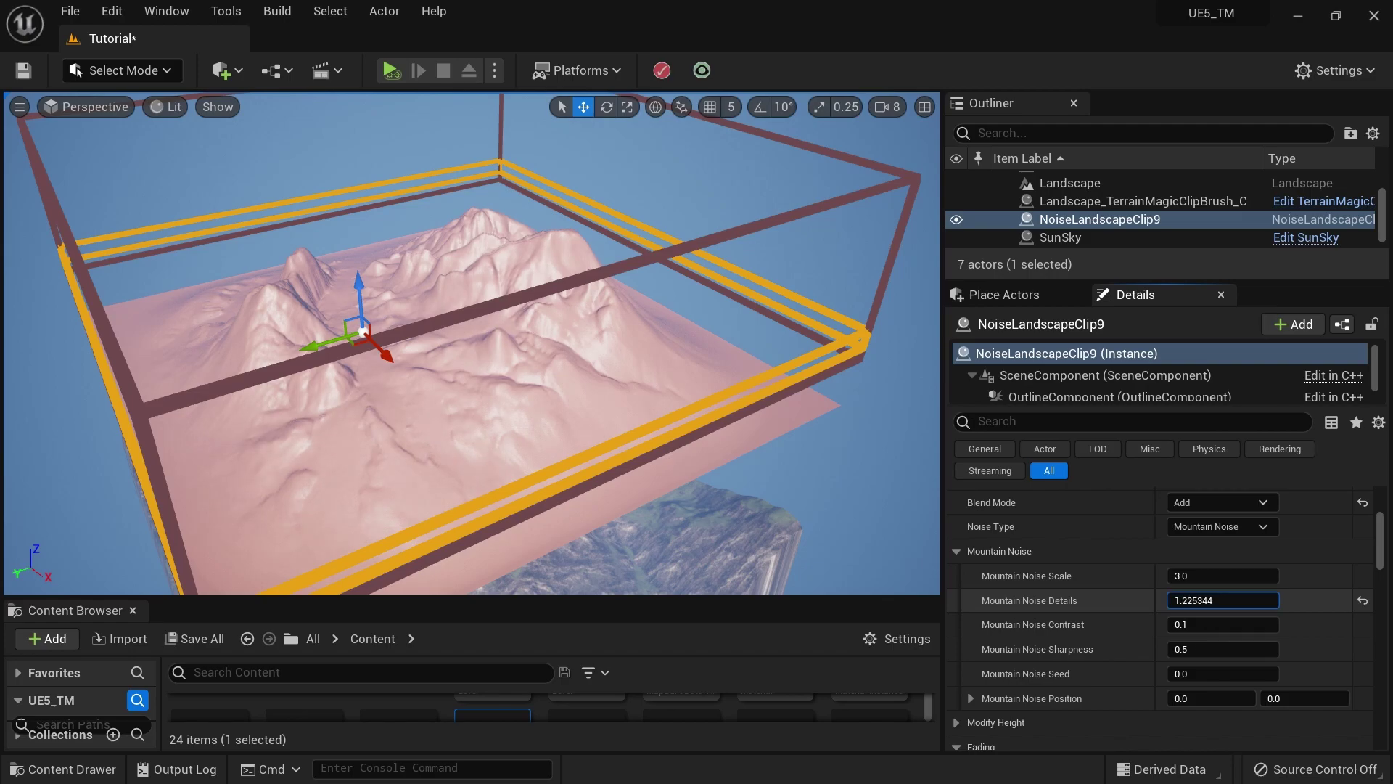
pyautogui.moveTo(1223, 600)
pyautogui.mouseDown()
pyautogui.moveTo(1310, 600)
pyautogui.moveTo(1245, 600)
pyautogui.mouseUp()
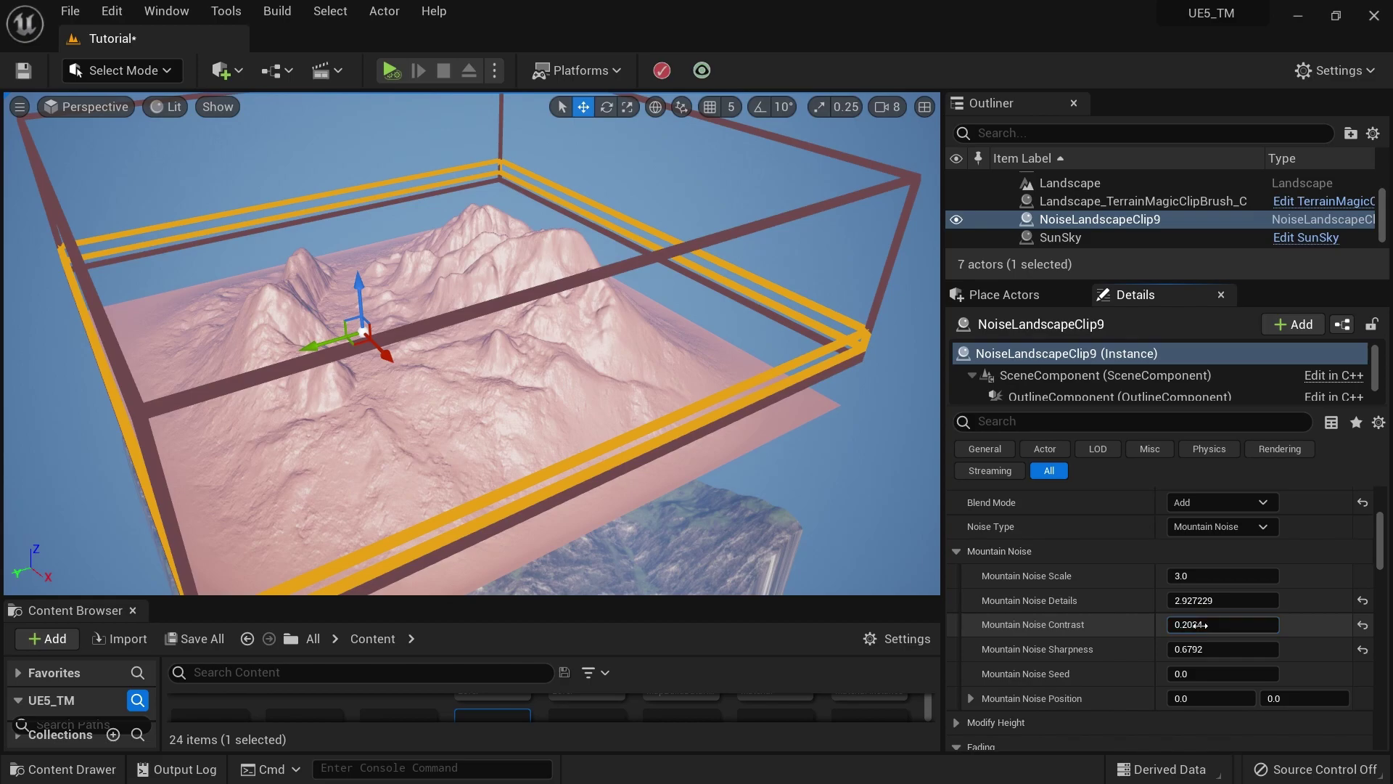
# Expand the noise clip's Modify Height settings and set its Height Multiplier to about 5664.
pyautogui.moveTo(1193, 624); pyautogui.dragTo(1194, 625)
pyautogui.scroll(-3, 1196, 688)
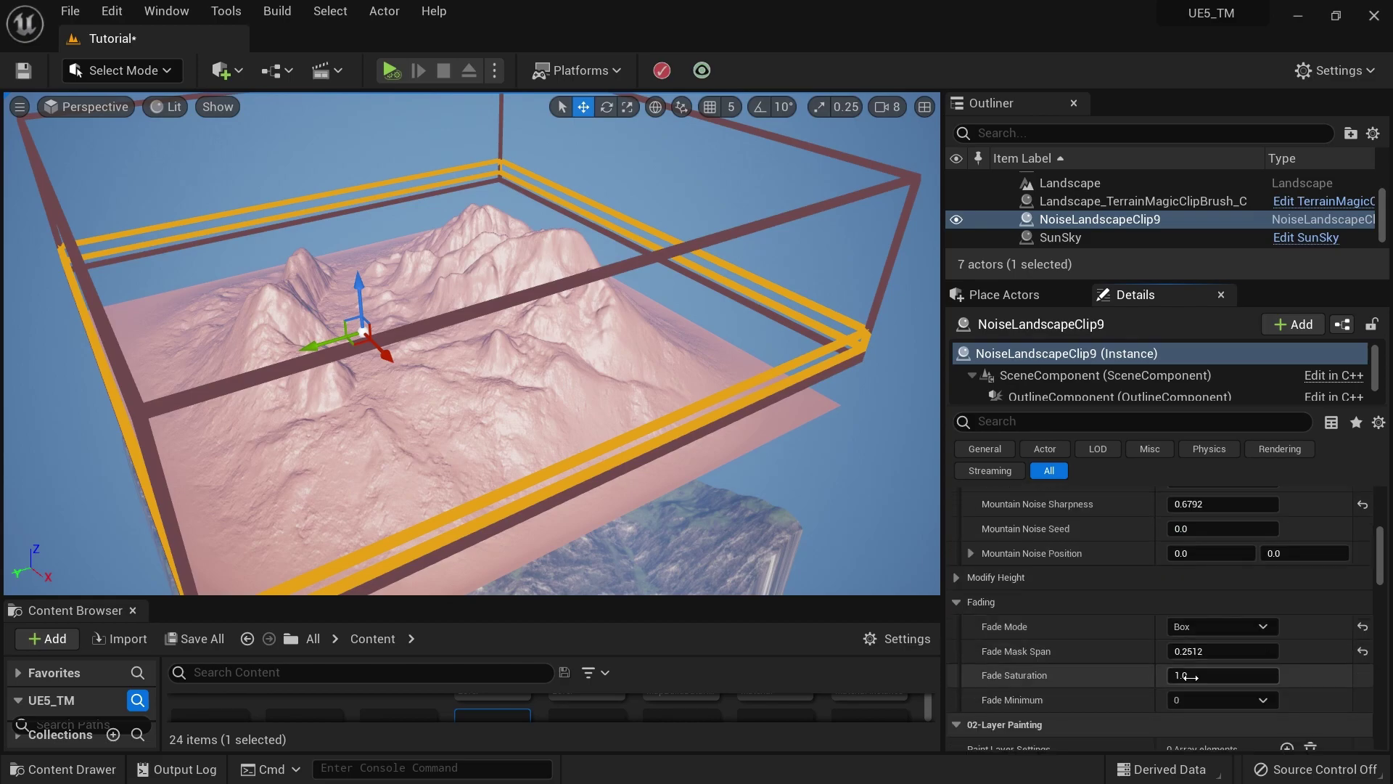
pyautogui.click(971, 578)
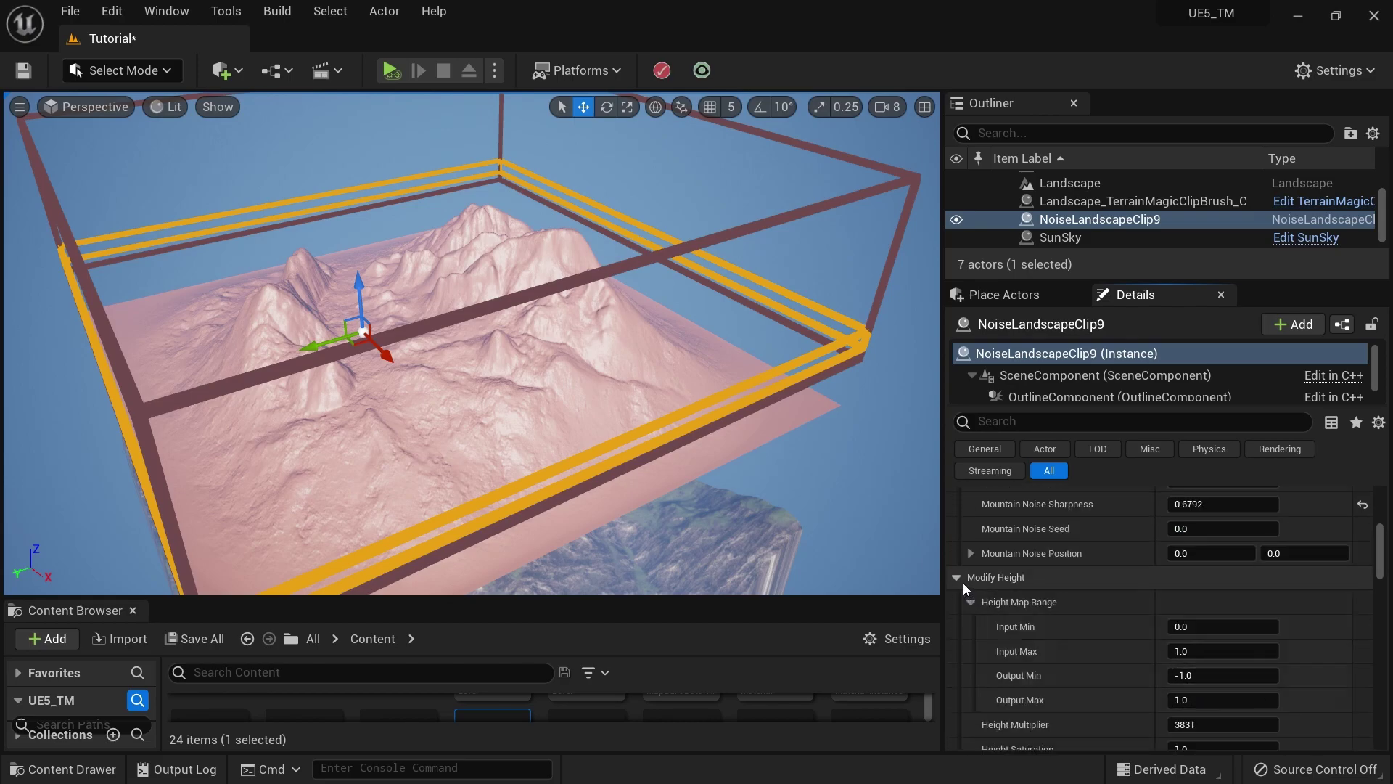
pyautogui.scroll(-1, 1206, 716)
pyautogui.moveTo(1199, 696)
pyautogui.mouseDown()
pyautogui.moveTo(1284, 695)
pyautogui.moveTo(1219, 695)
pyautogui.mouseUp()
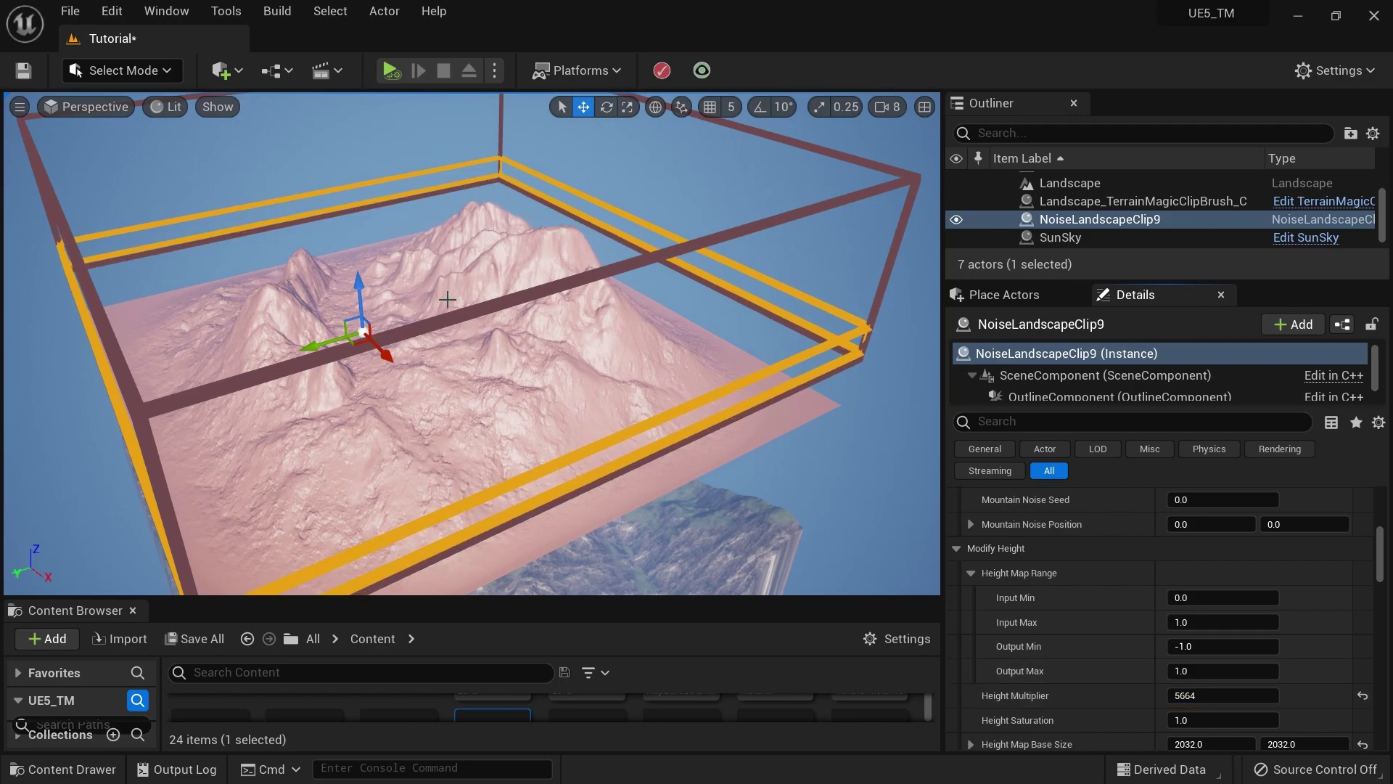
# Disable the noise clip and enable it again to compare the terrain, and examine the added surface detail up close.
pyautogui.scroll(8, 1061, 608)
pyautogui.scroll(-2, 1061, 608)
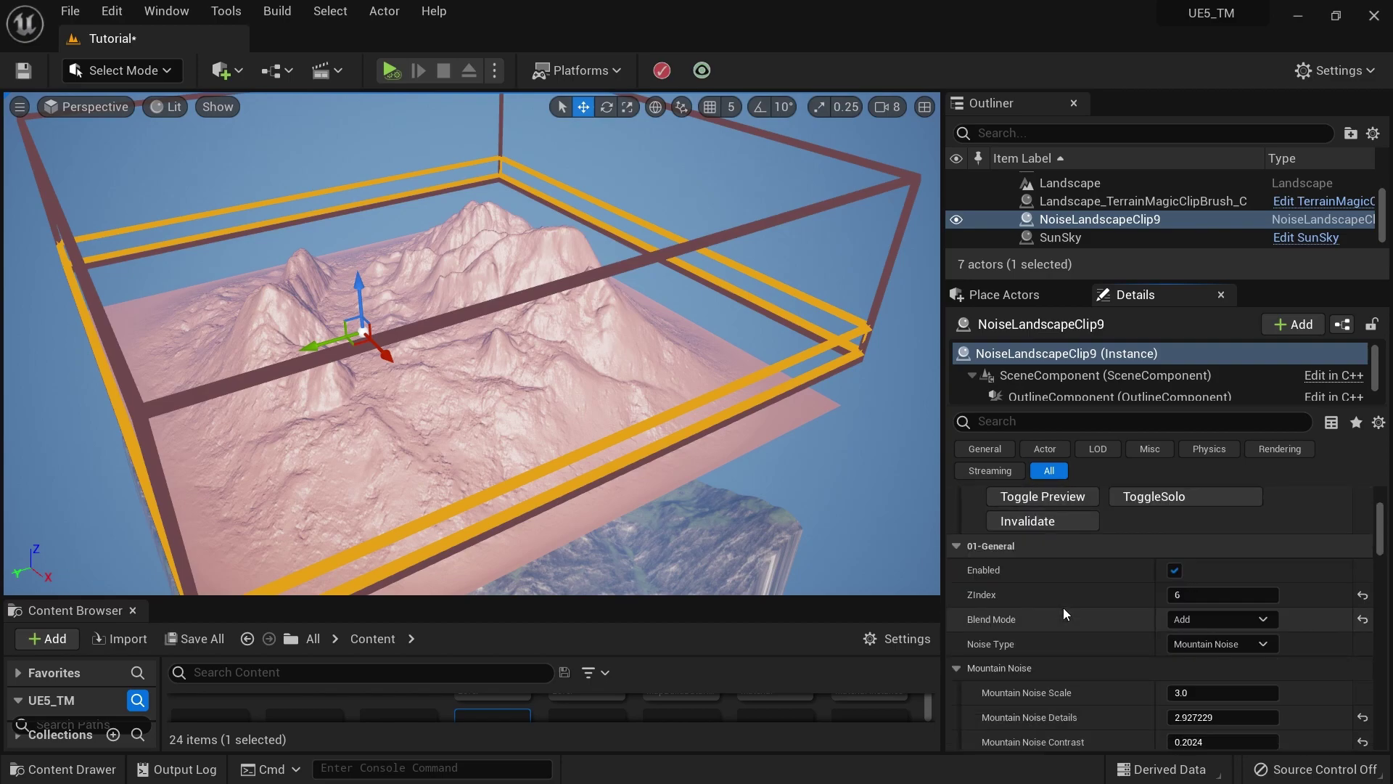
pyautogui.click(1175, 570)
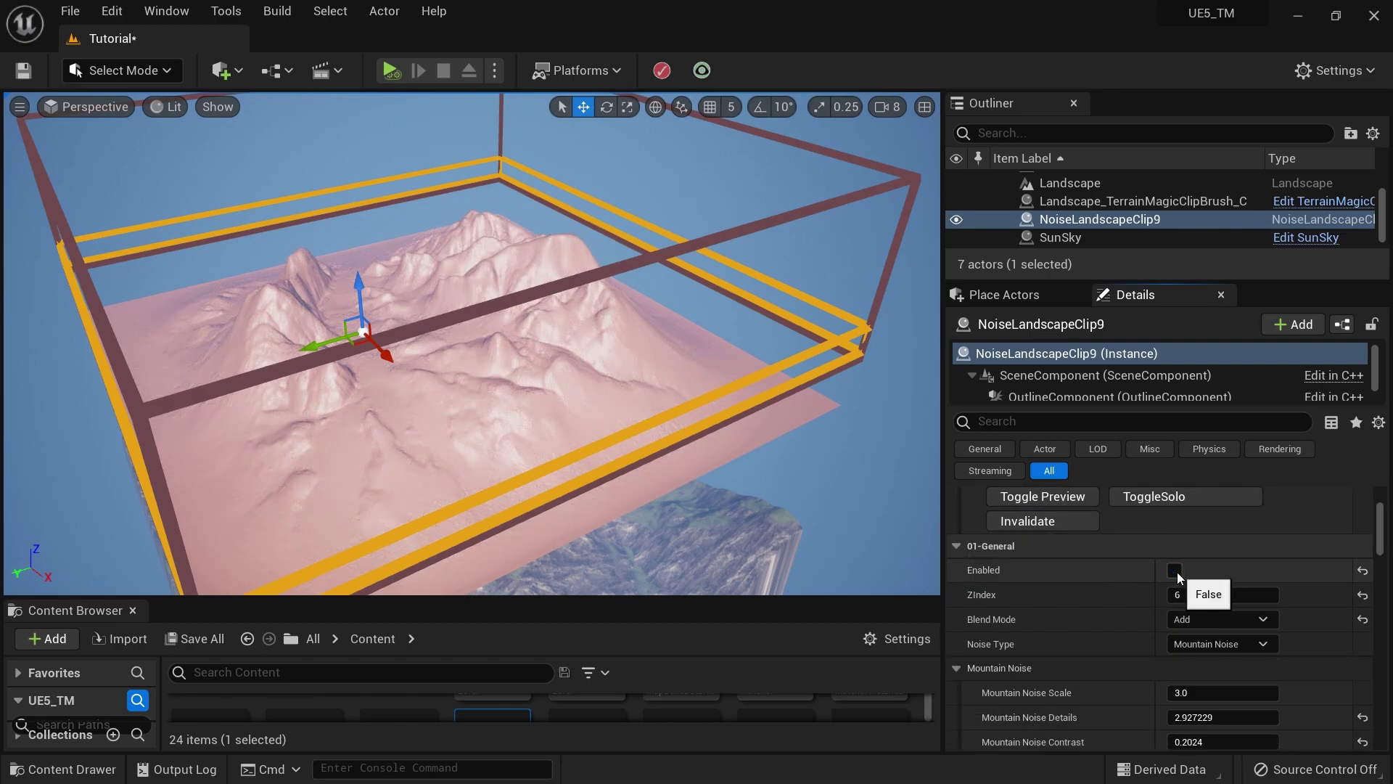
pyautogui.click(1175, 570)
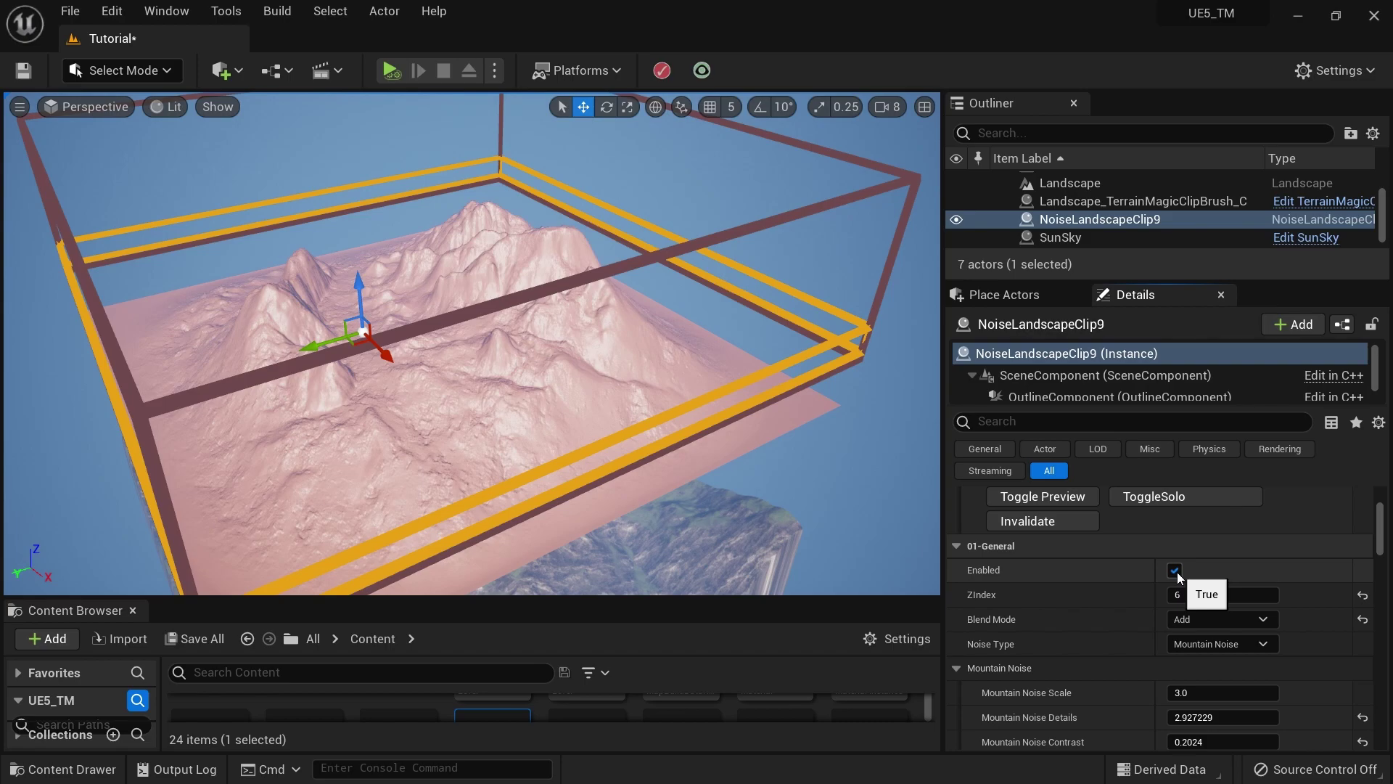
pyautogui.moveTo(494, 363); pyautogui.dragTo(477, 411, button='right')
pyautogui.press('w')
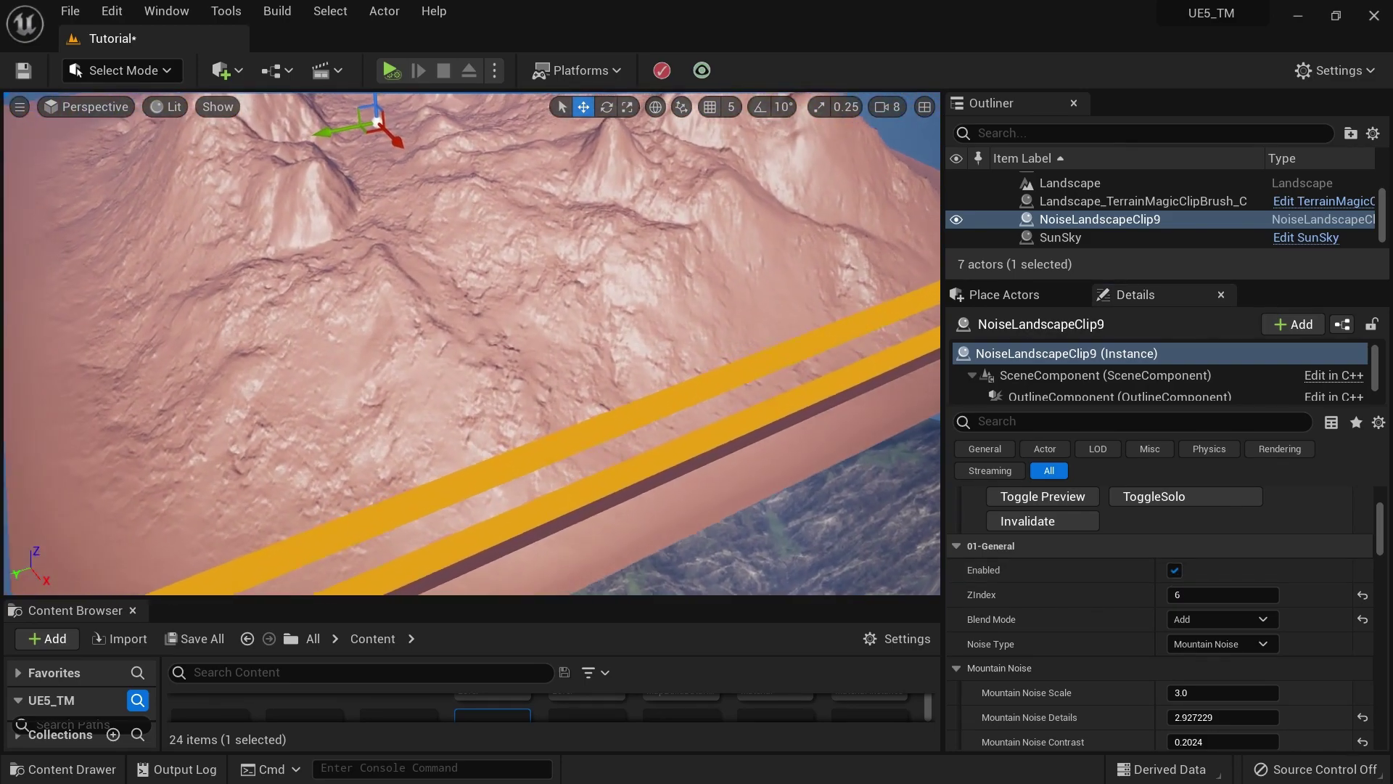
pyautogui.moveTo(477, 412); pyautogui.dragTo(482, 295, button='right')
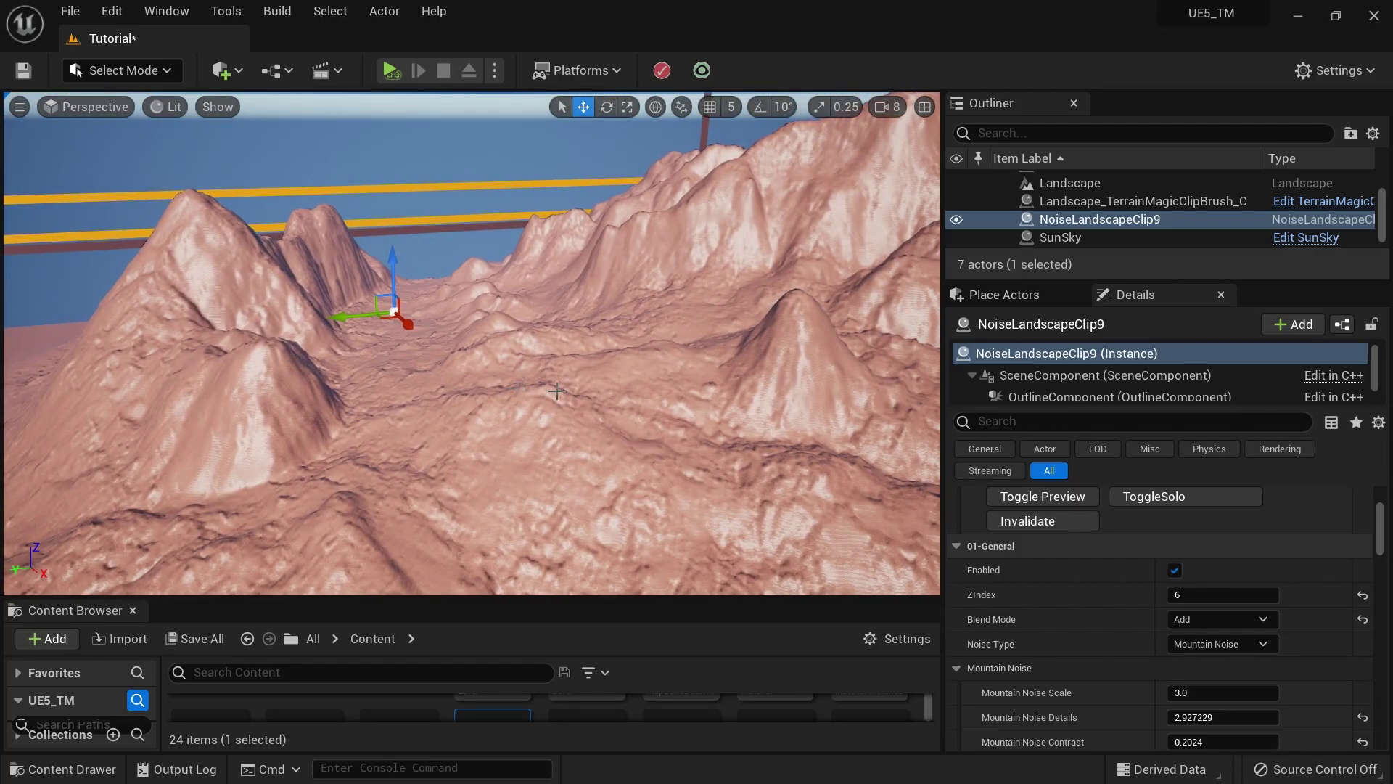
# Turn off the landscape clips preview mode to examine the textured terrain, and turn the preview back on.
pyautogui.click(699, 76)
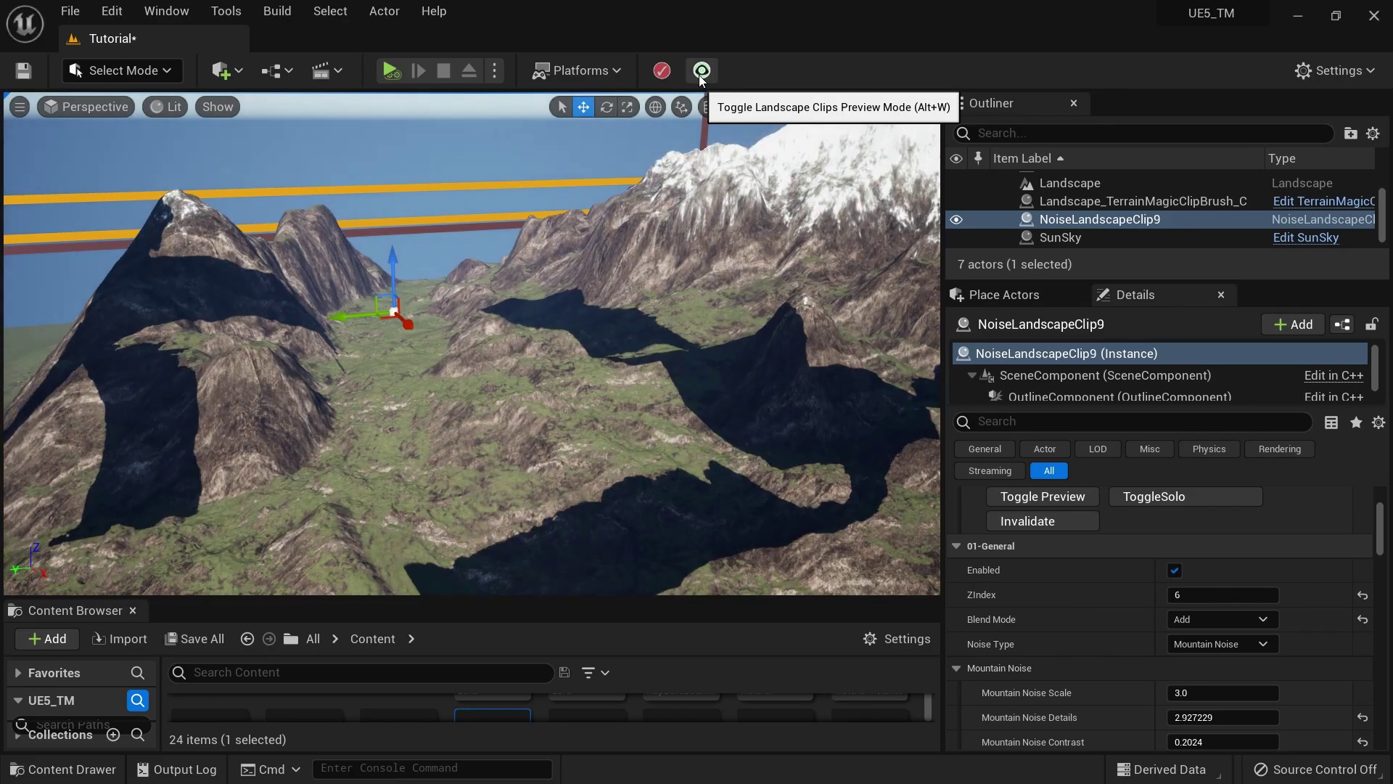
pyautogui.moveTo(581, 290); pyautogui.dragTo(632, 341, button='right')
pyautogui.moveTo(472, 341); pyautogui.dragTo(563, 359, button='right')
pyautogui.moveTo(886, 192)
pyautogui.mouseDown(button='right')
pyautogui.moveTo(857, 192)
pyautogui.moveTo(838, 214)
pyautogui.moveTo(886, 193)
pyautogui.mouseUp(button='right')
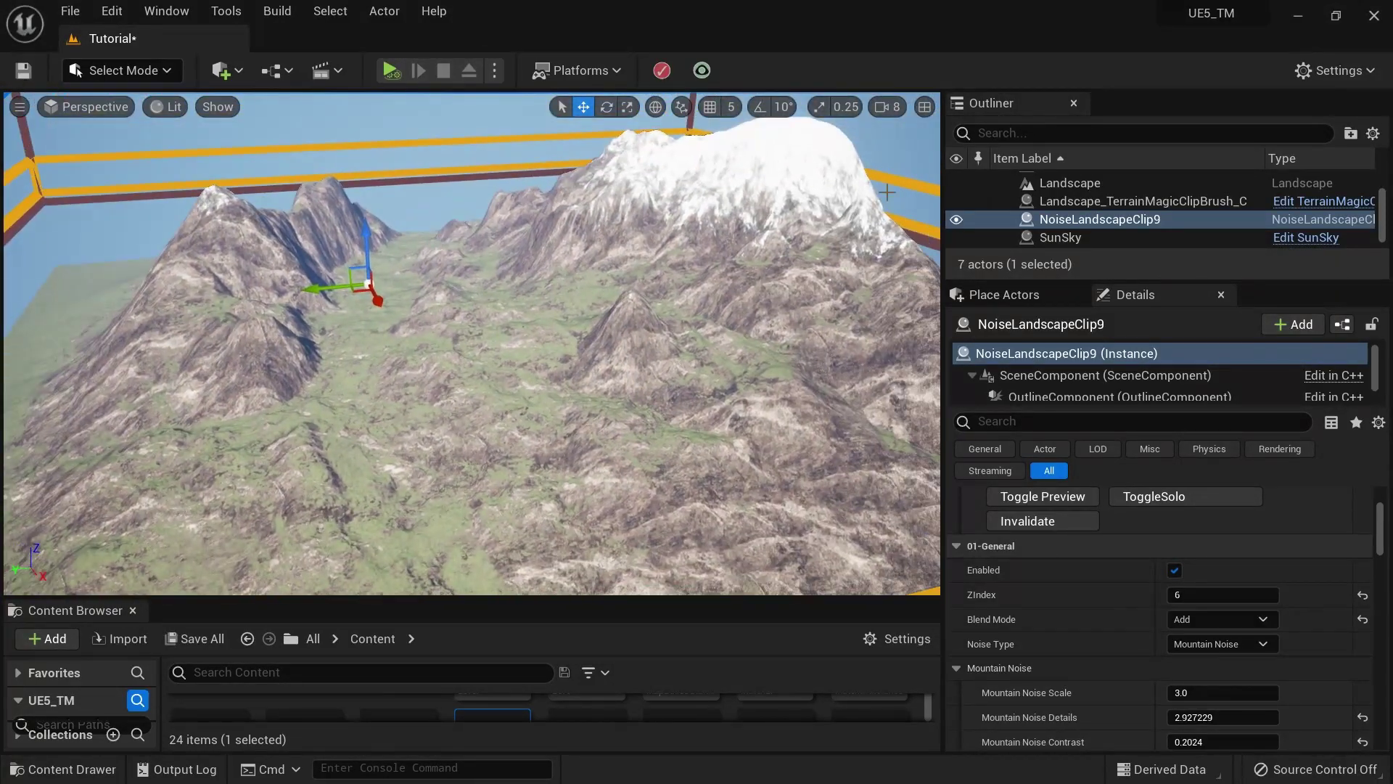
pyautogui.click(702, 71)
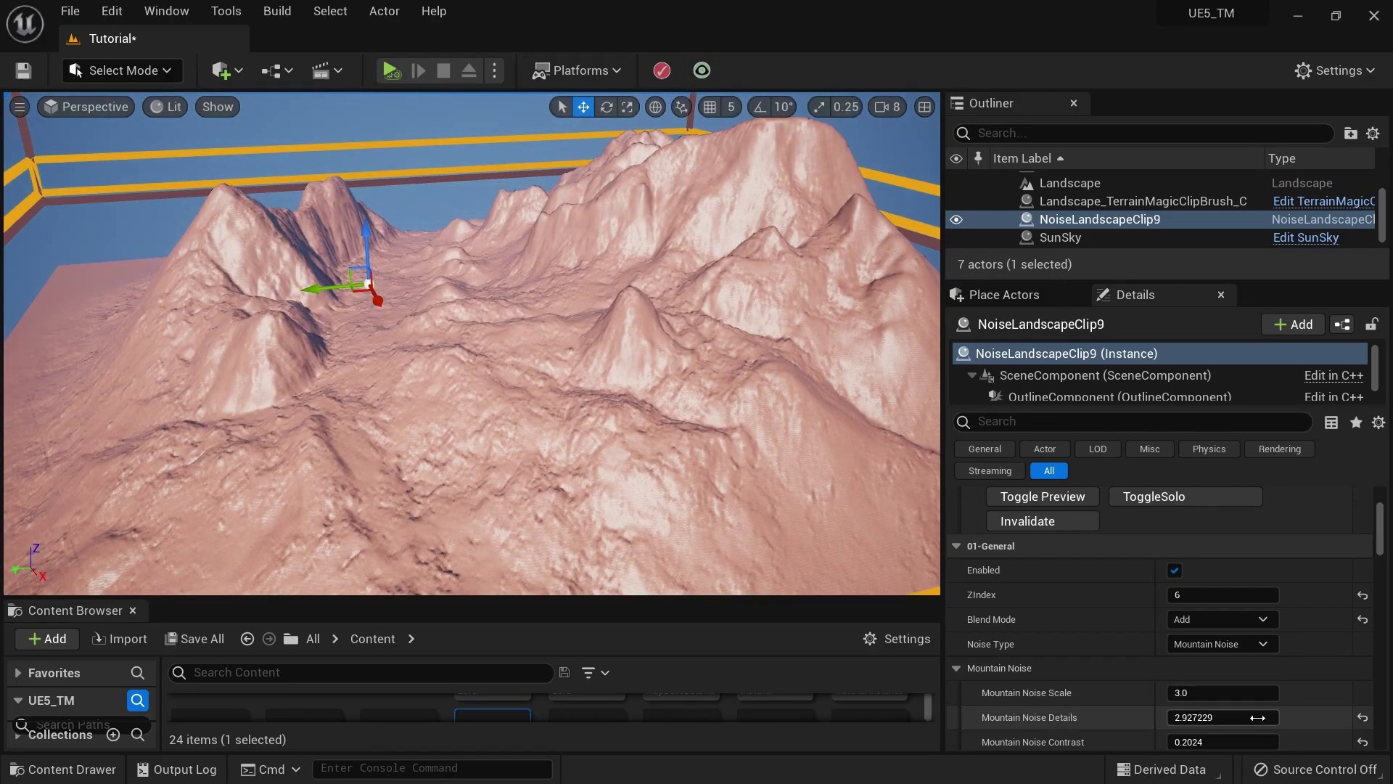
# Set the noise clip's Mountain Noise Details to about 1.89 and its Height Multiplier to about 4495.
pyautogui.moveTo(1252, 720); pyautogui.dragTo(1176, 720)
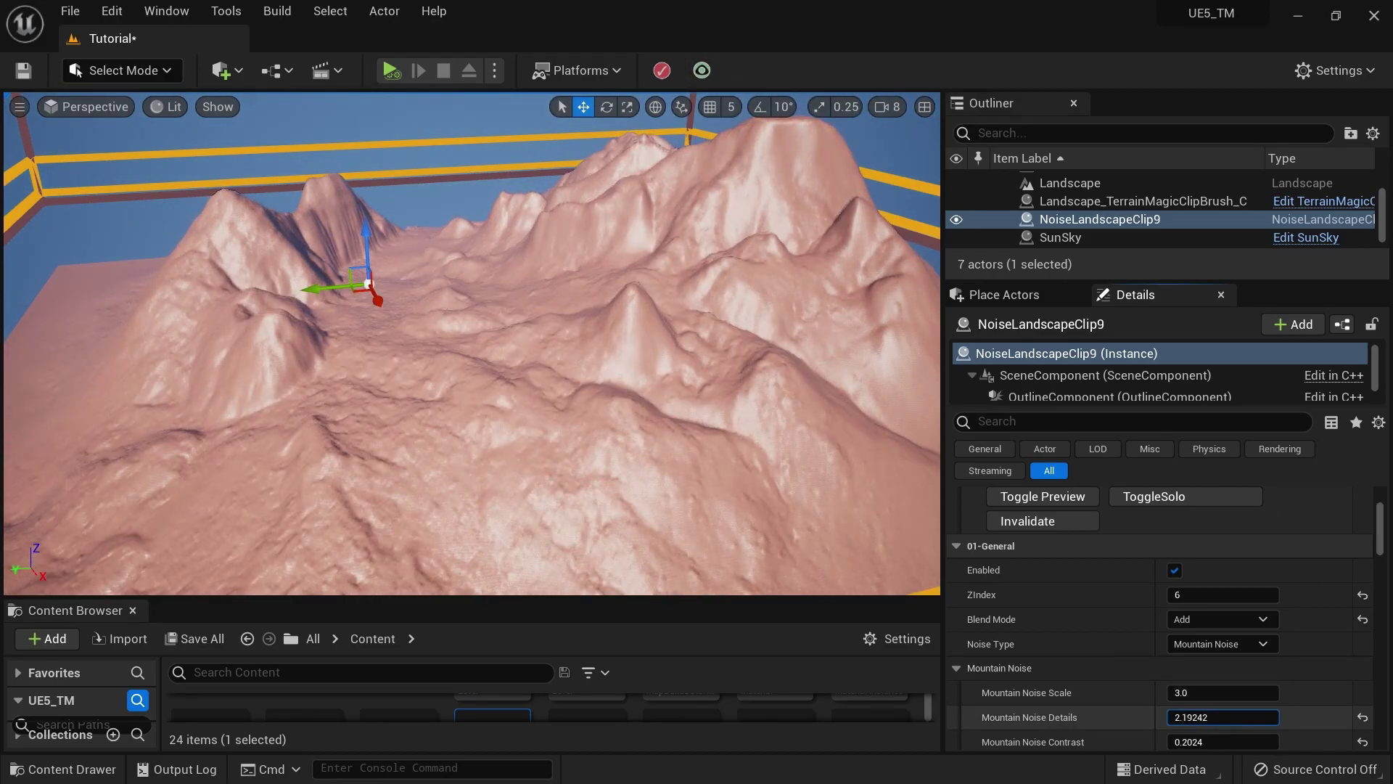
pyautogui.moveTo(845, 435); pyautogui.dragTo(805, 434, button='right')
pyautogui.scroll(-10, 1218, 667)
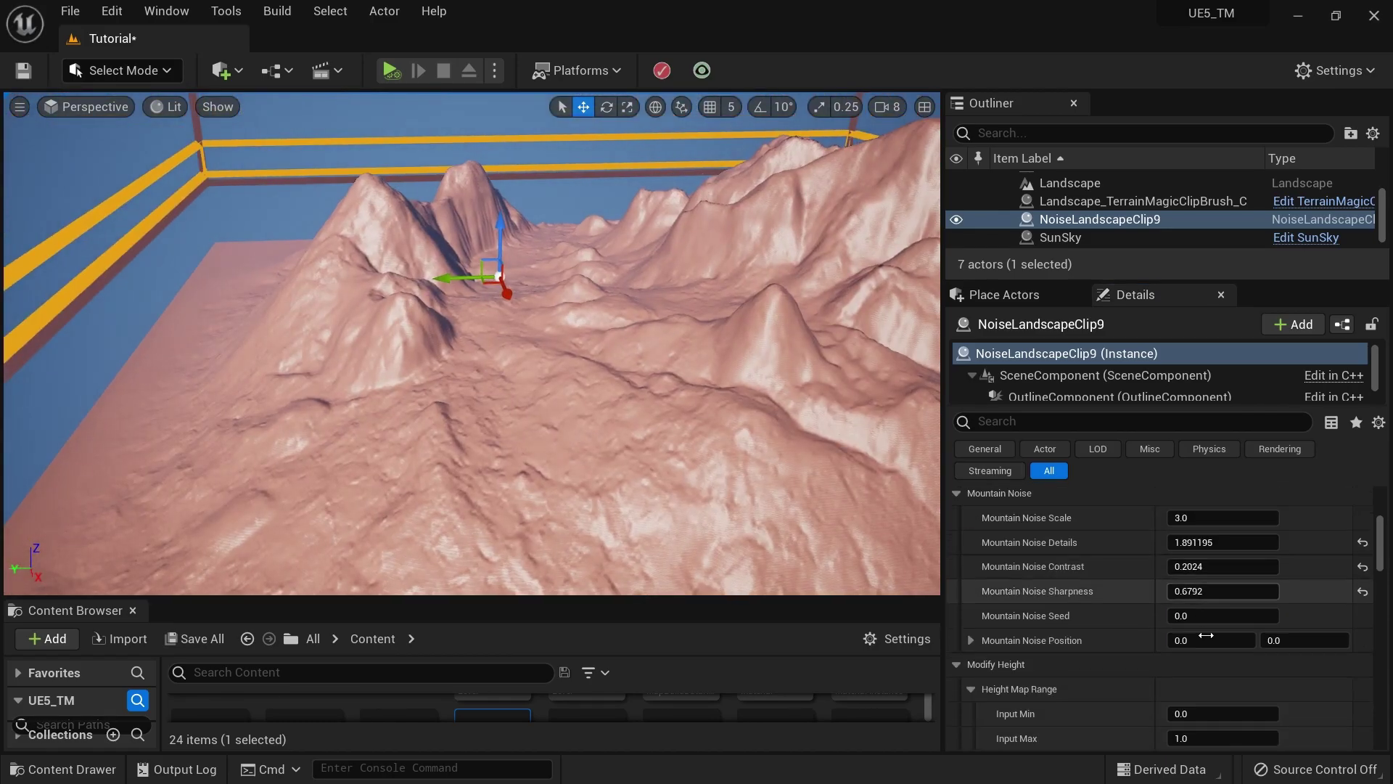
pyautogui.moveTo(1223, 666); pyautogui.dragTo(1209, 667)
# Examine the softened terrain near the valley and from afar with its final materials, and restore the clips preview mode.
pyautogui.moveTo(677, 387); pyautogui.dragTo(683, 386, button='right')
pyautogui.press('w')
pyautogui.click(702, 70)
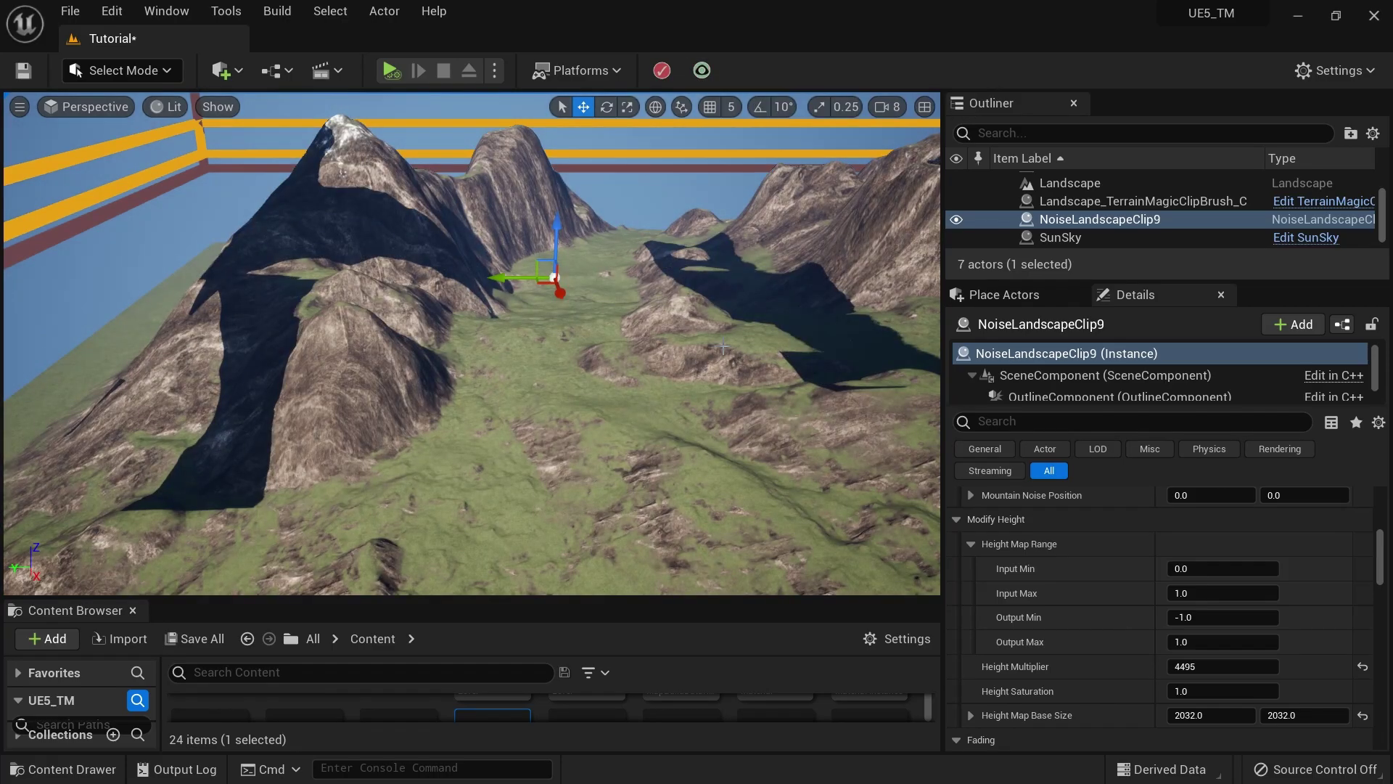
pyautogui.press('s')
pyautogui.moveTo(913, 364); pyautogui.dragTo(692, 300, button='right')
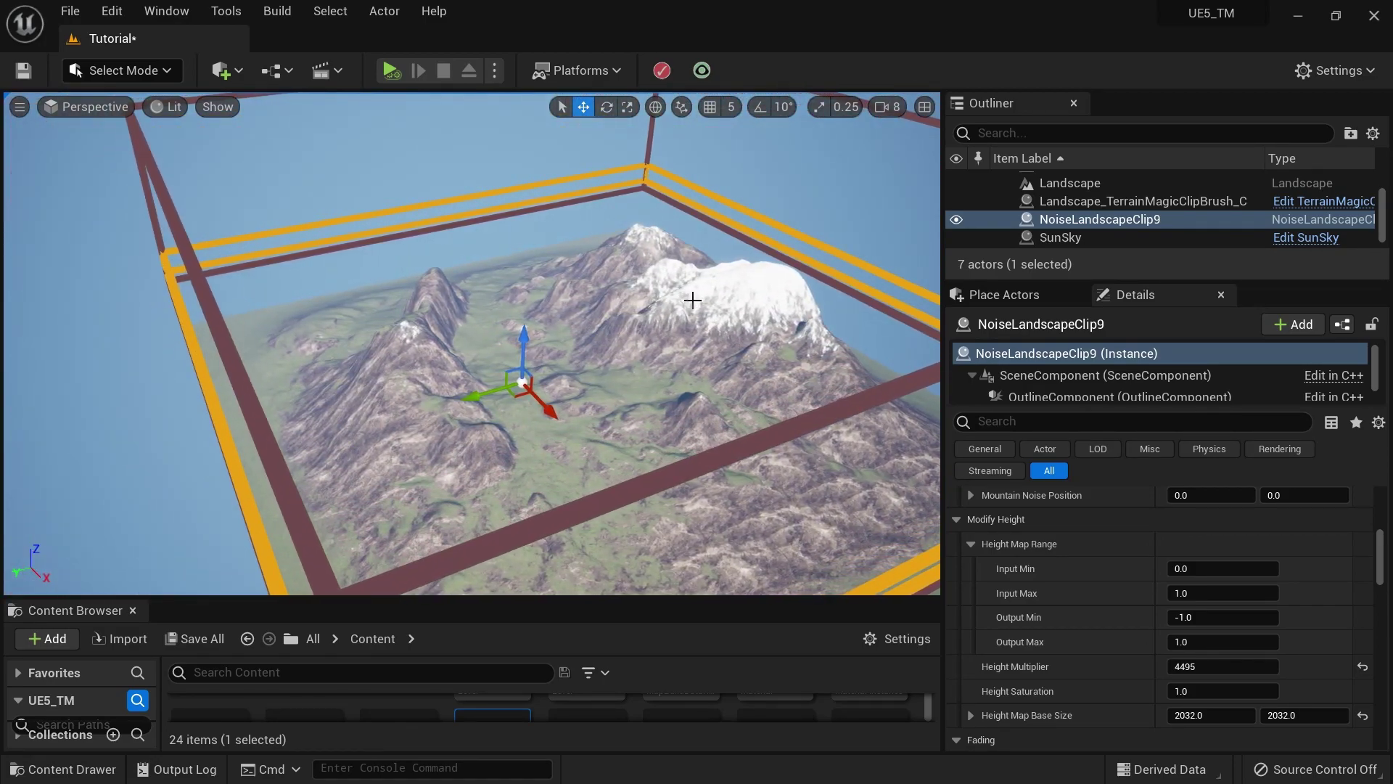
pyautogui.click(702, 70)
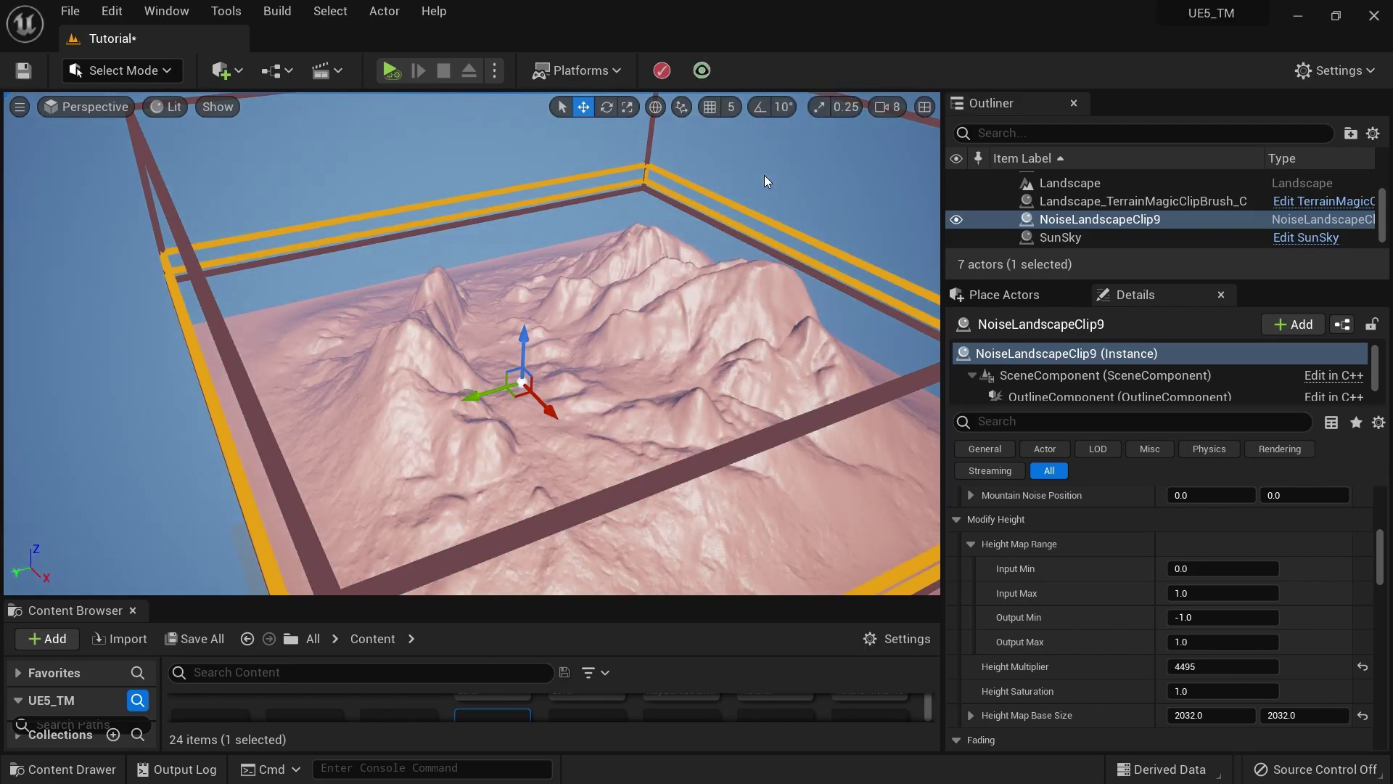
pyautogui.moveTo(514, 251); pyautogui.dragTo(580, 252, button='right')
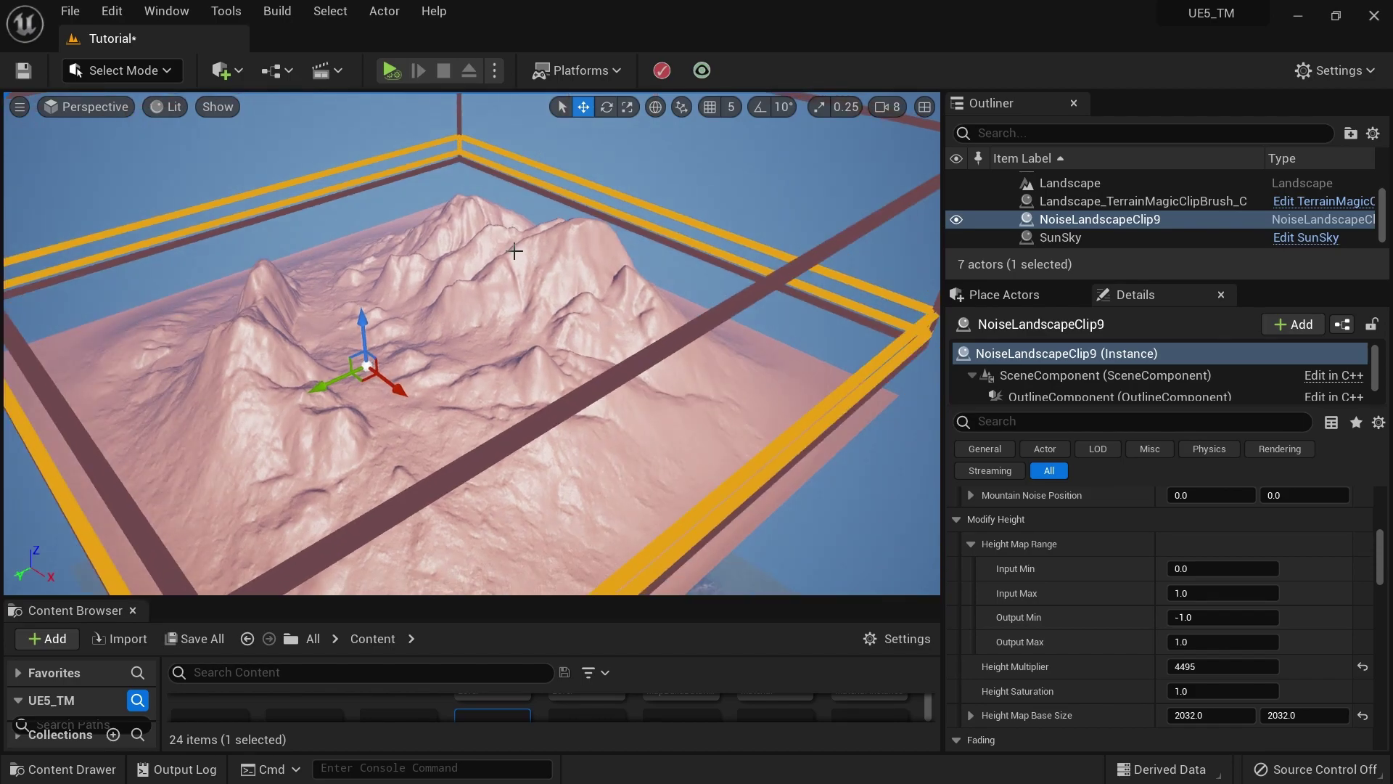